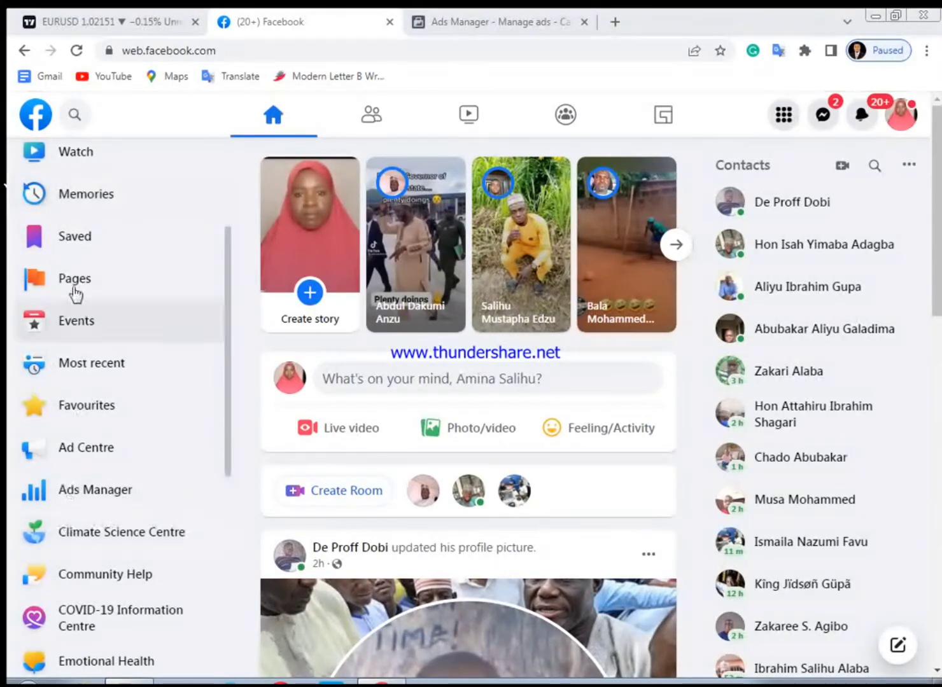
Open Ads Manager from the Facebook sidebar in a new tab, closing the older Ads Manager tab
right_click(75, 496)
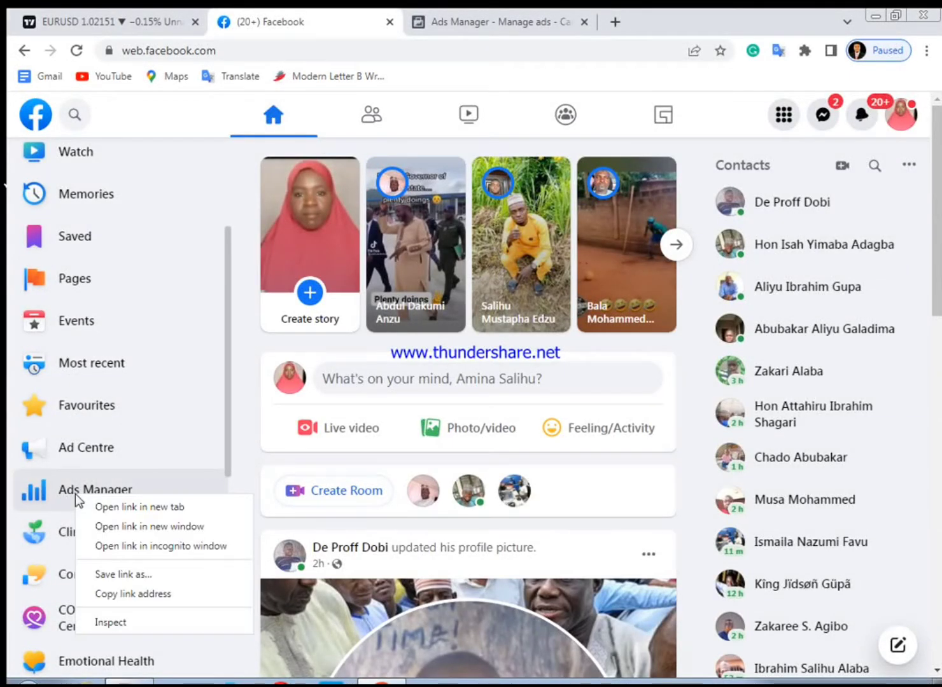
left_click(137, 509)
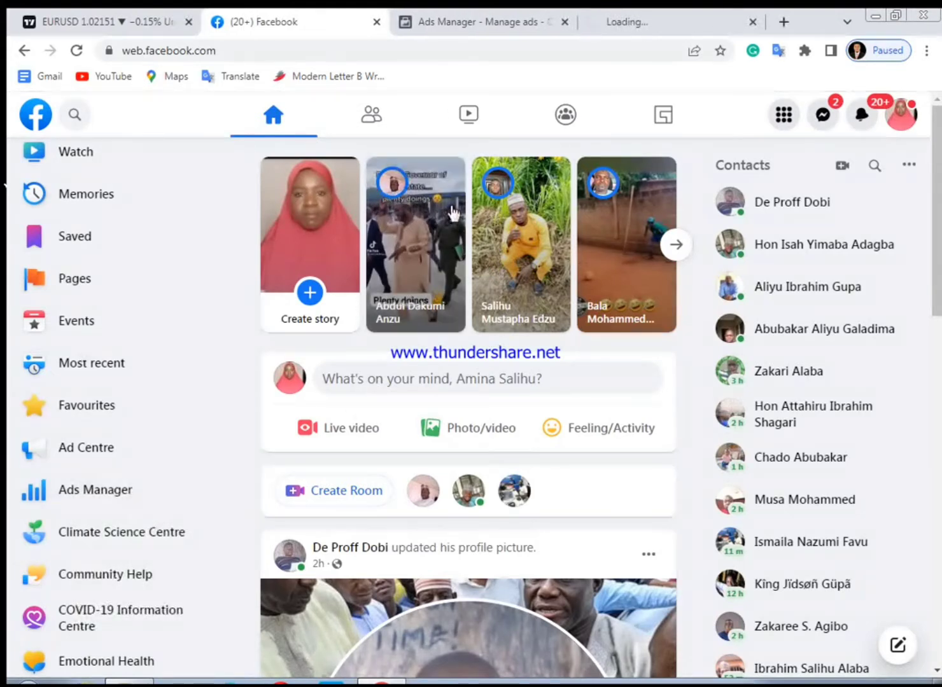
left_click(566, 22)
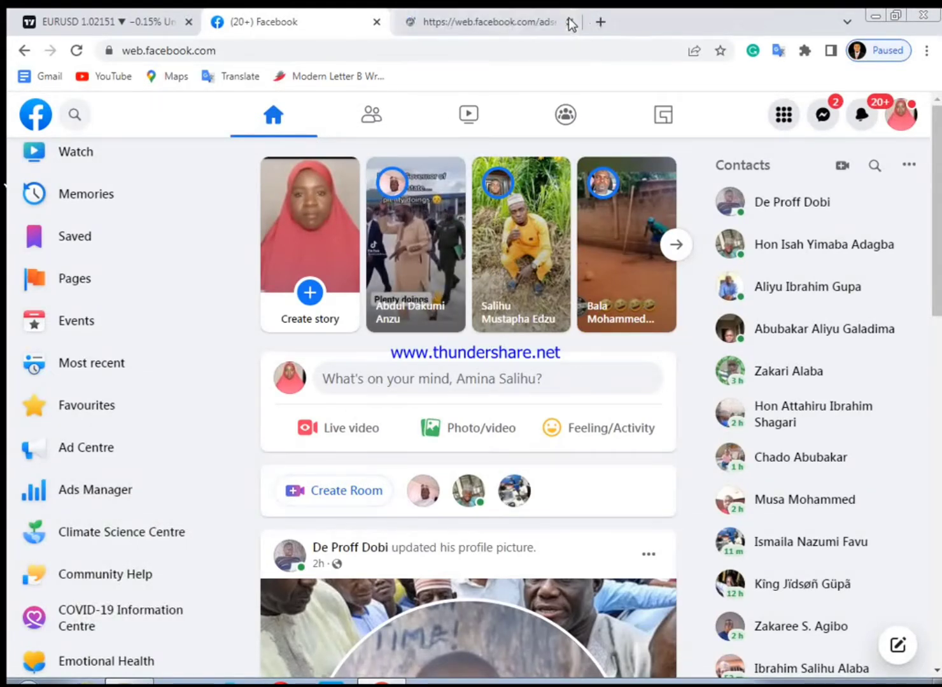
left_click(461, 24)
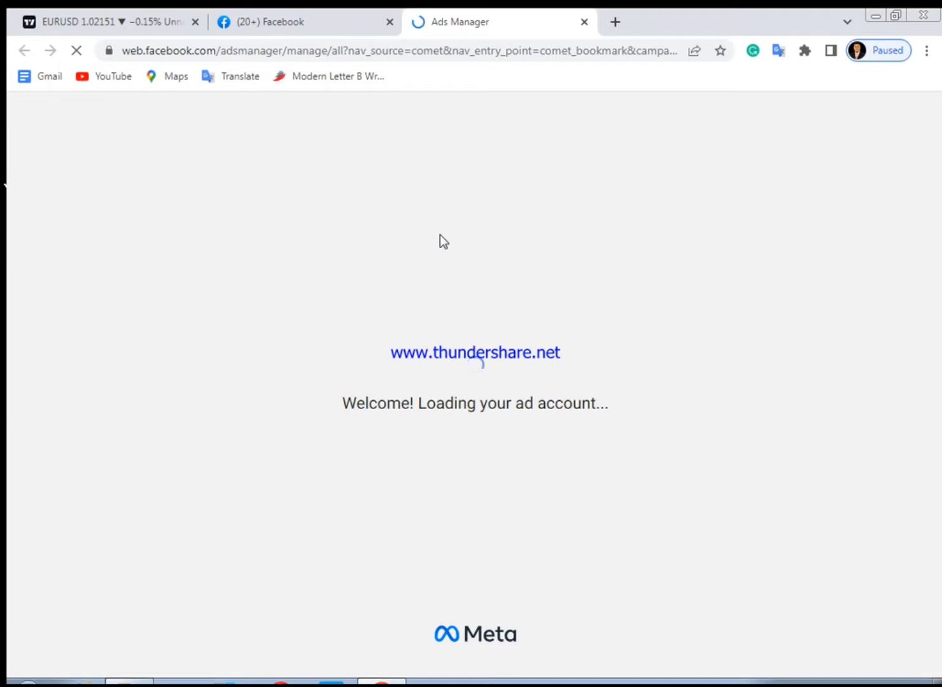
left_click(286, 23)
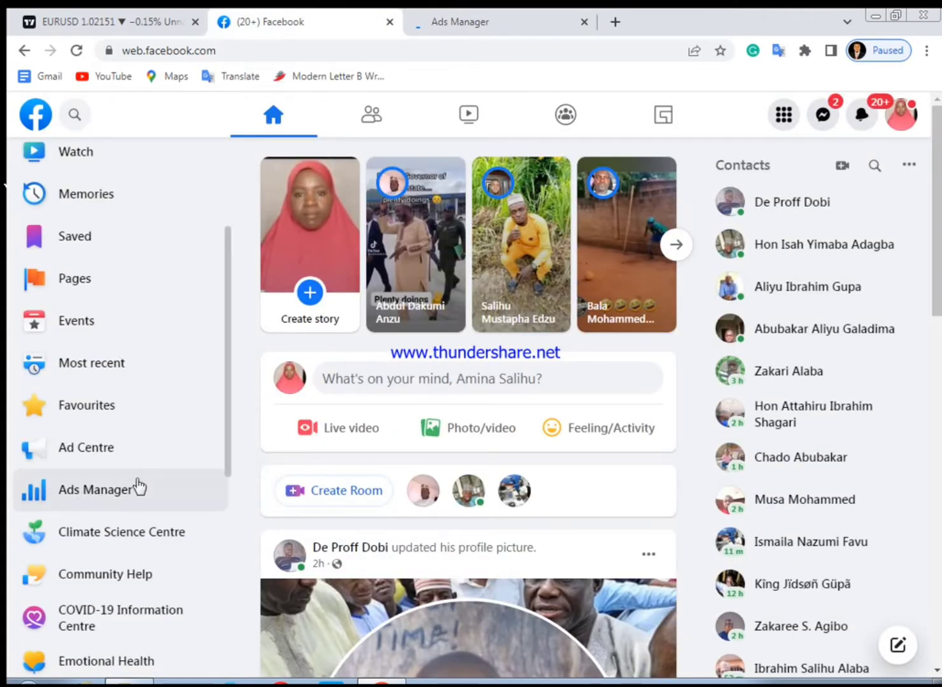
left_click(467, 21)
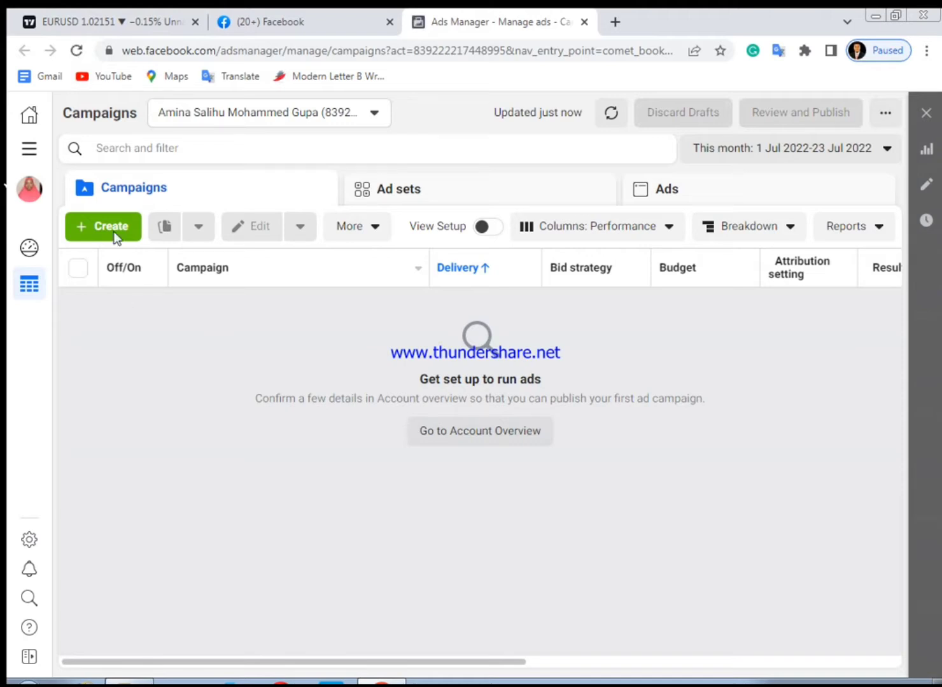
Open Events Manager from All tools and dismiss the introductory features popup
left_click(29, 153)
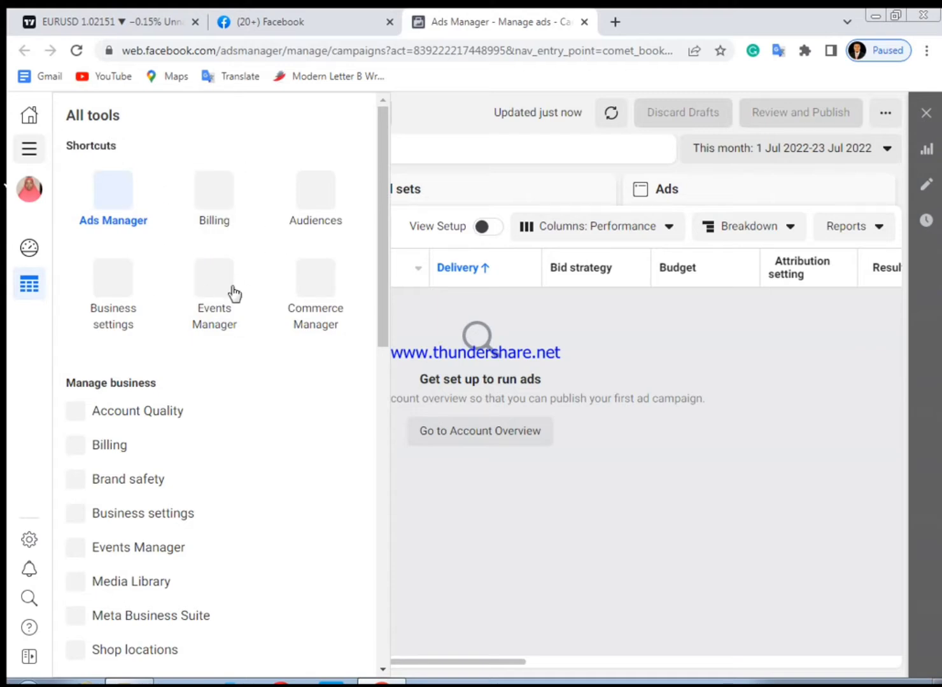
left_click(224, 319)
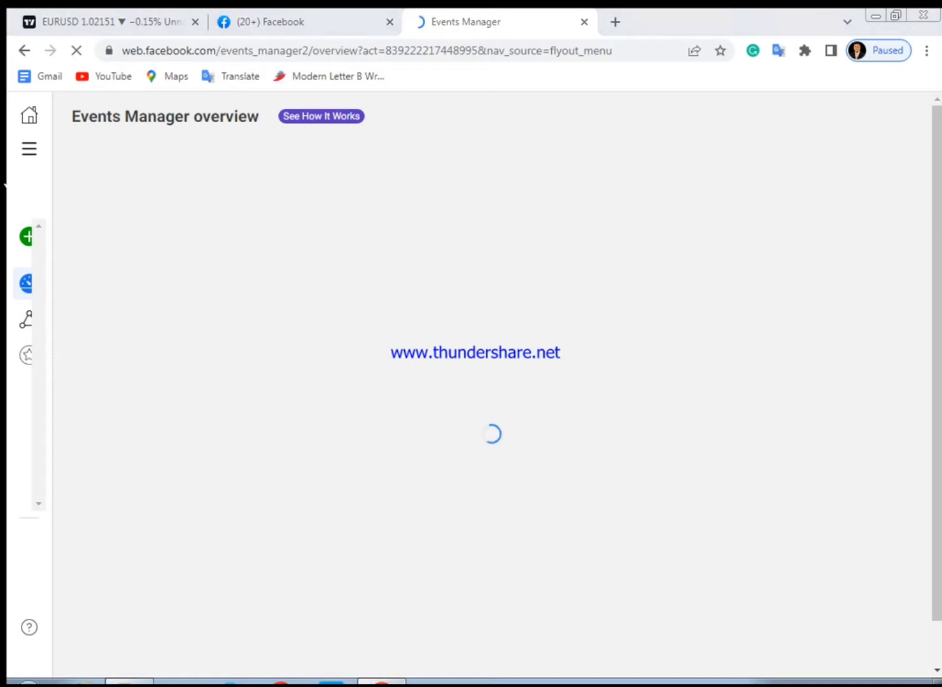
right_click(804, 686)
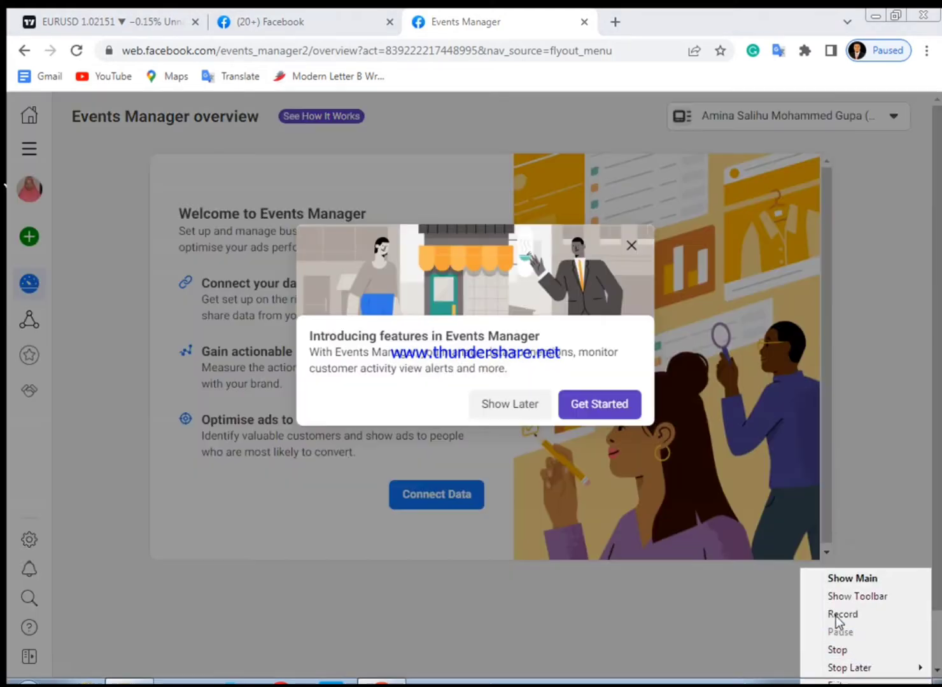
left_click(836, 622)
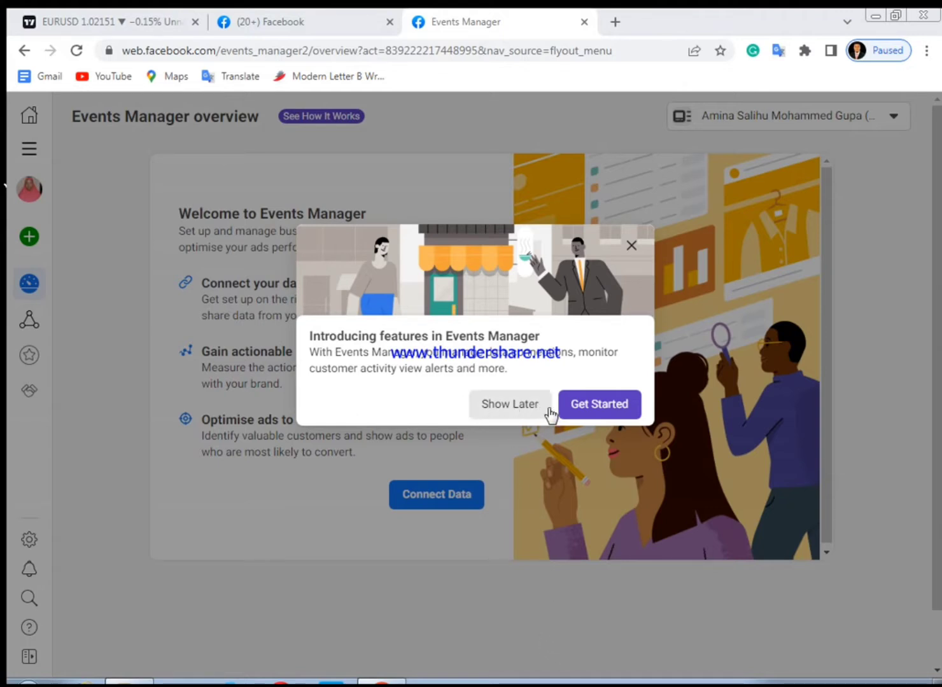
left_click(629, 248)
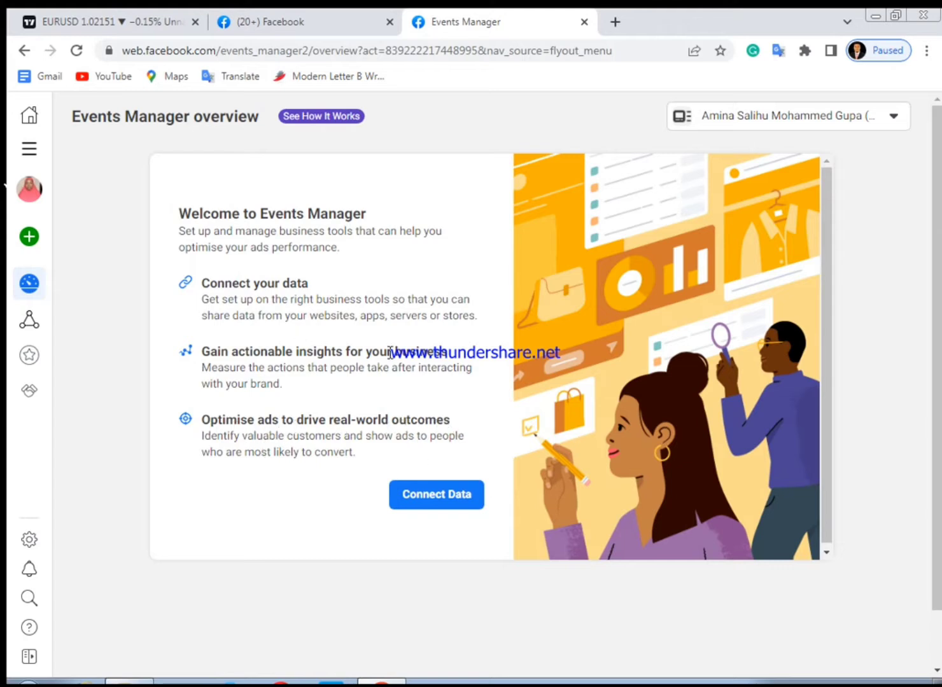
Connect a new Web data source and create a pixel named WAWU STORE
left_click(448, 504)
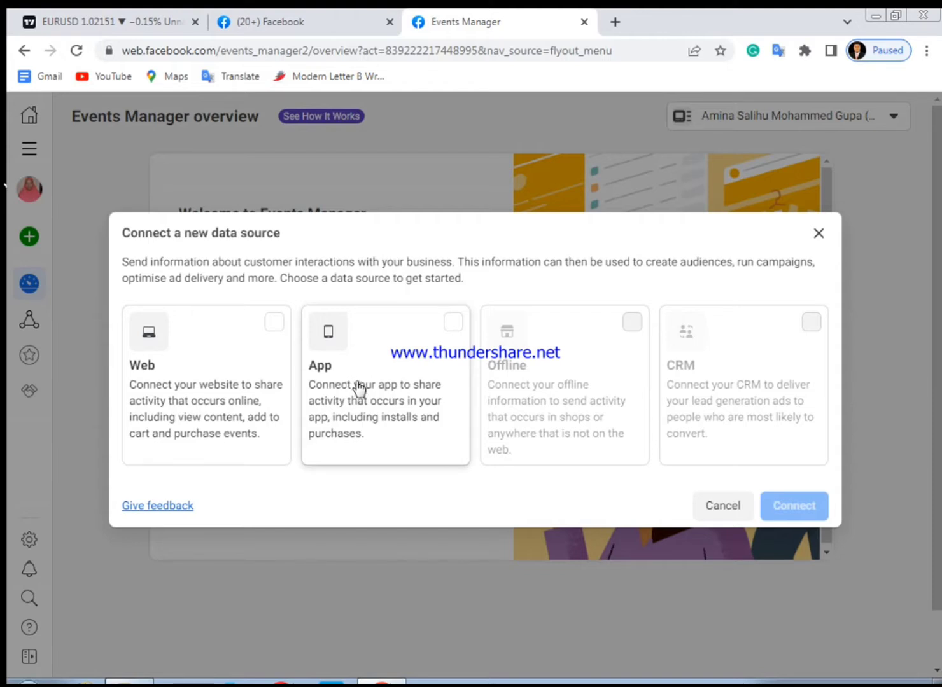
left_click(193, 365)
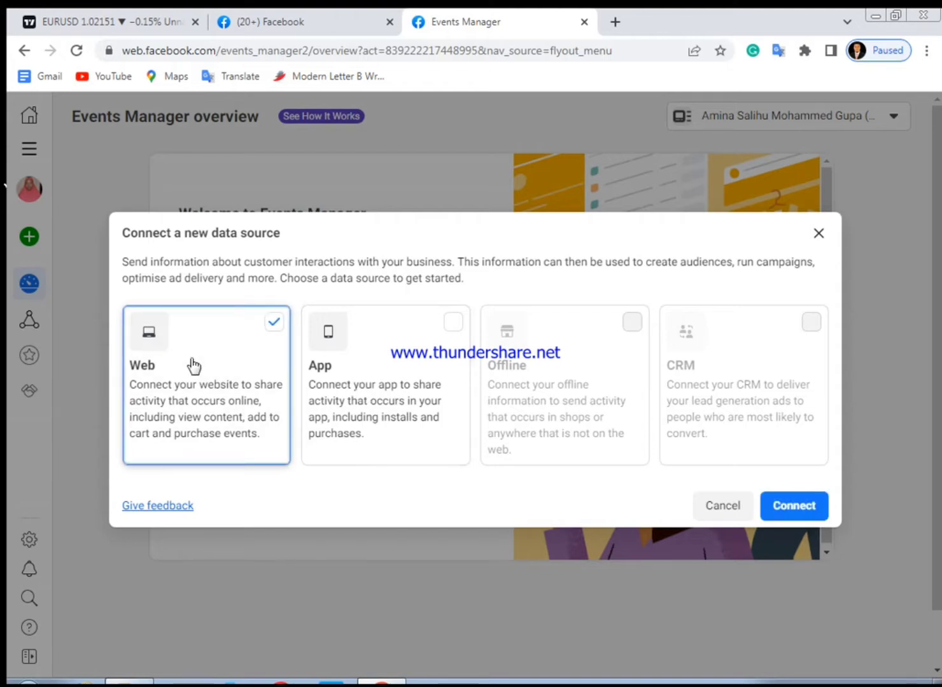
left_click(787, 509)
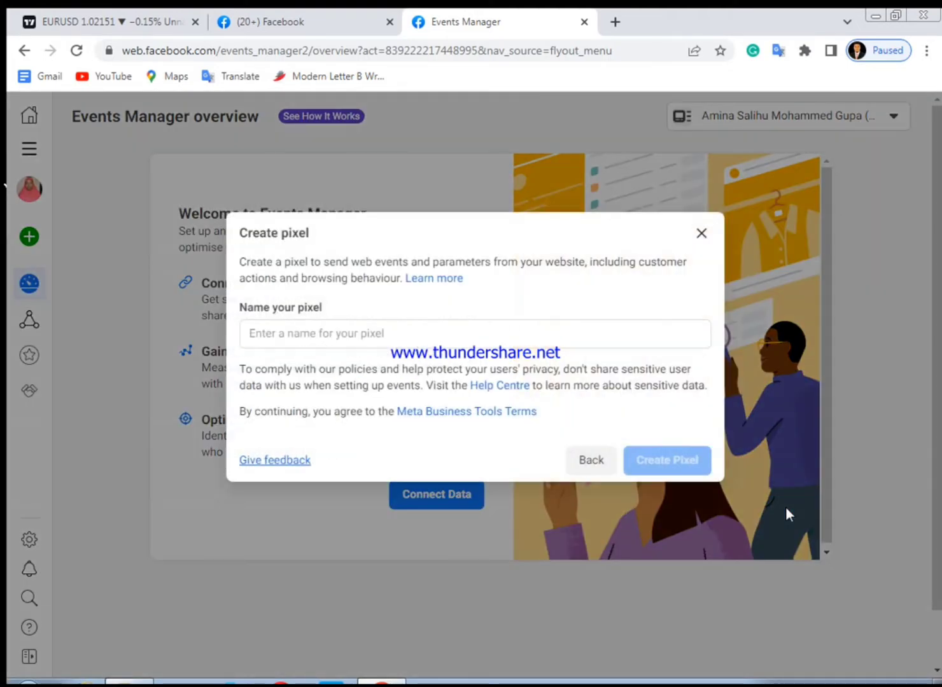
left_click(262, 340)
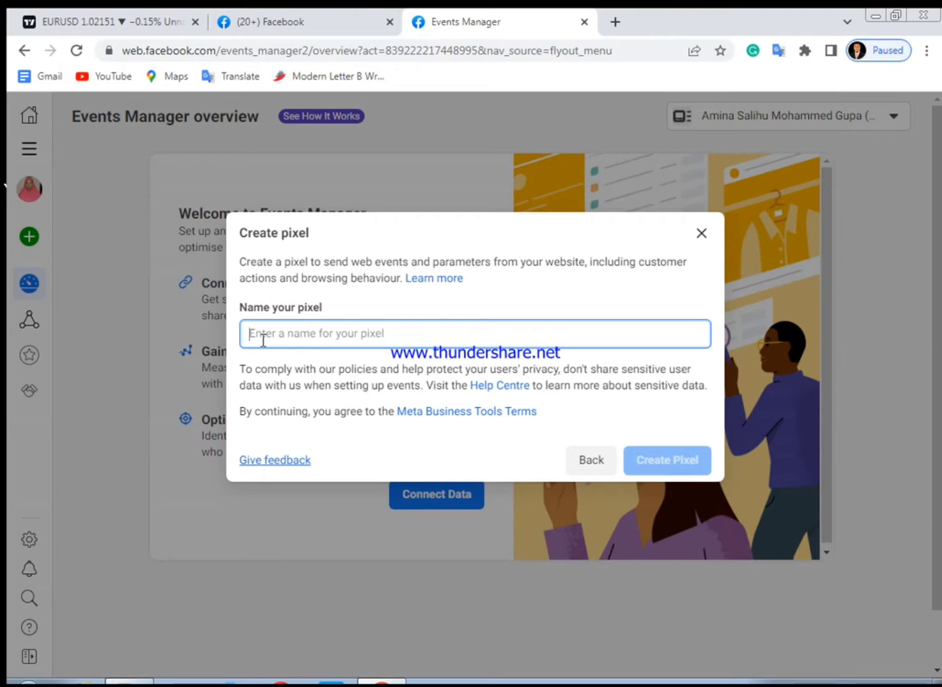
type("WA")
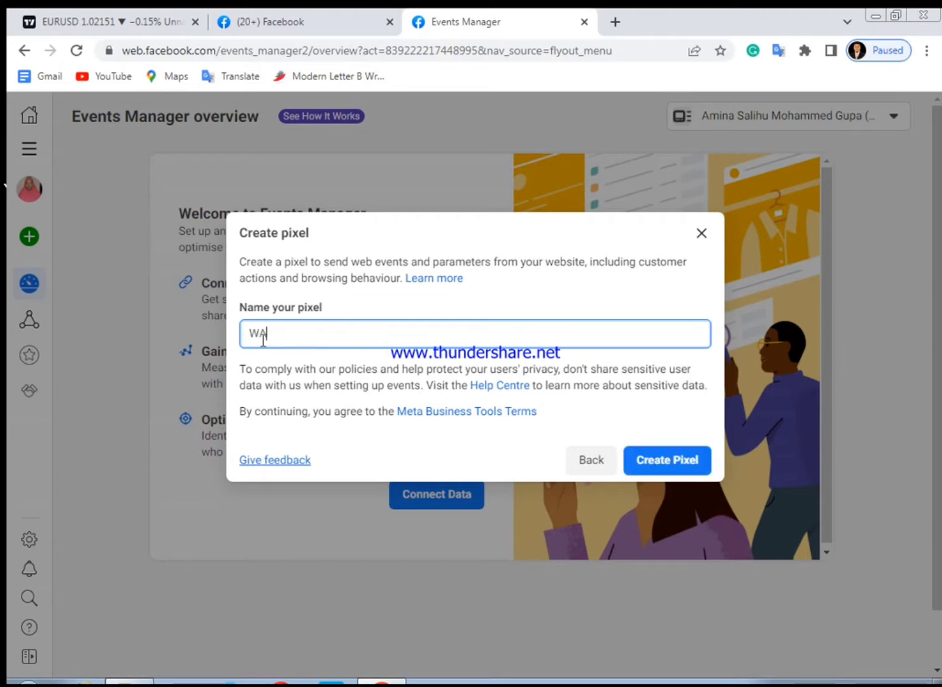
type("WU STORE")
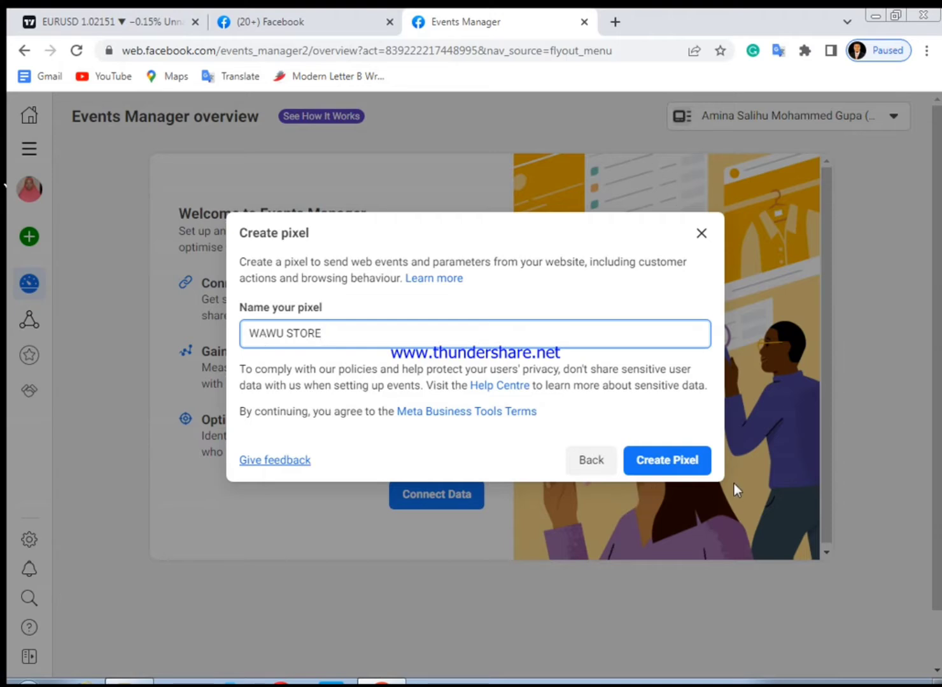
left_click(666, 463)
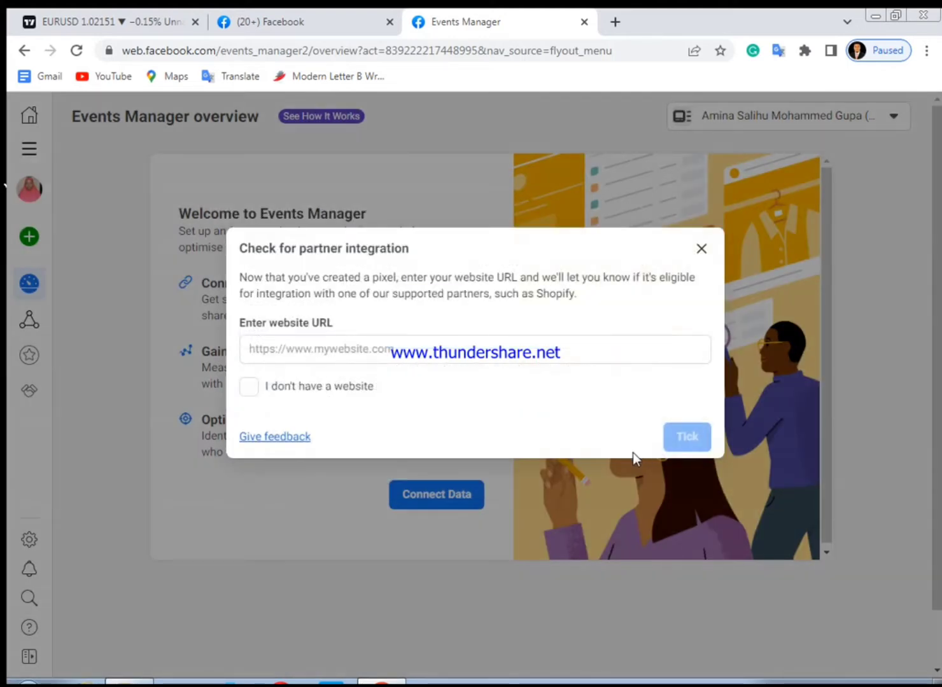
left_click(295, 347)
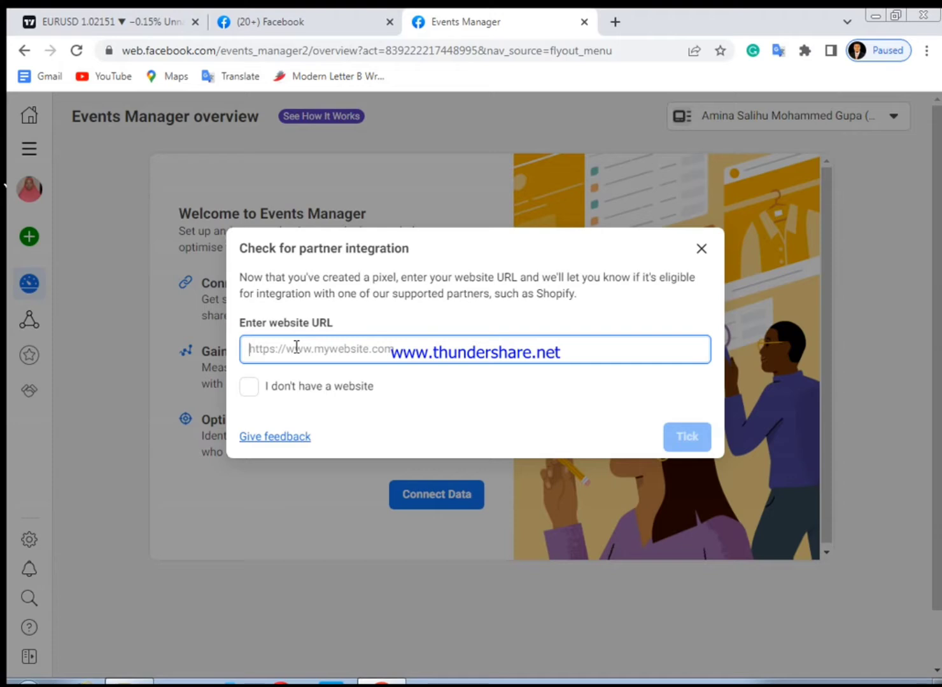
type("h")
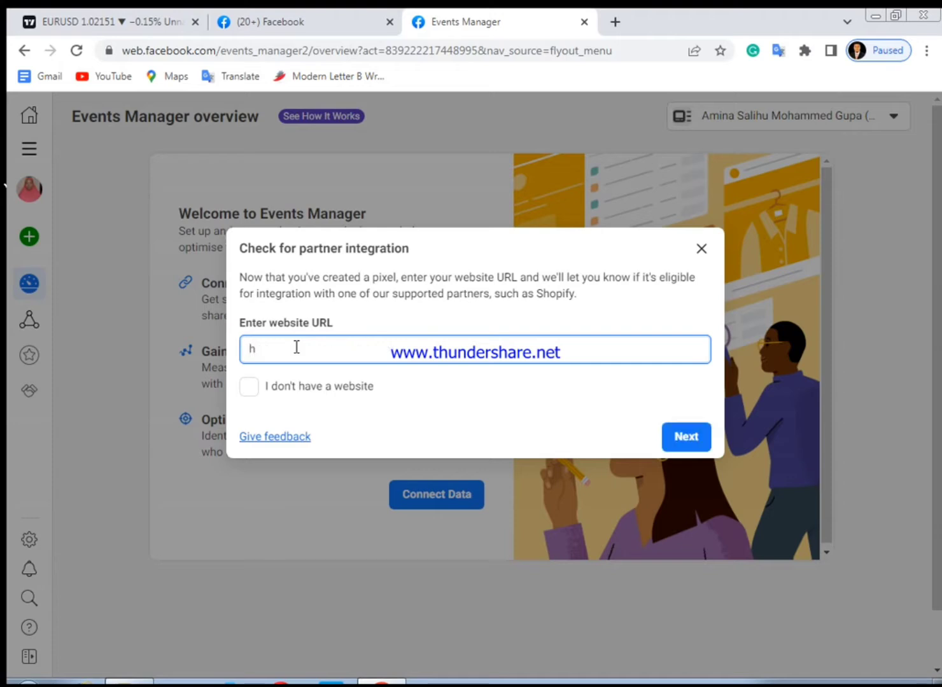
type("ttps")
type("://wawu.store")
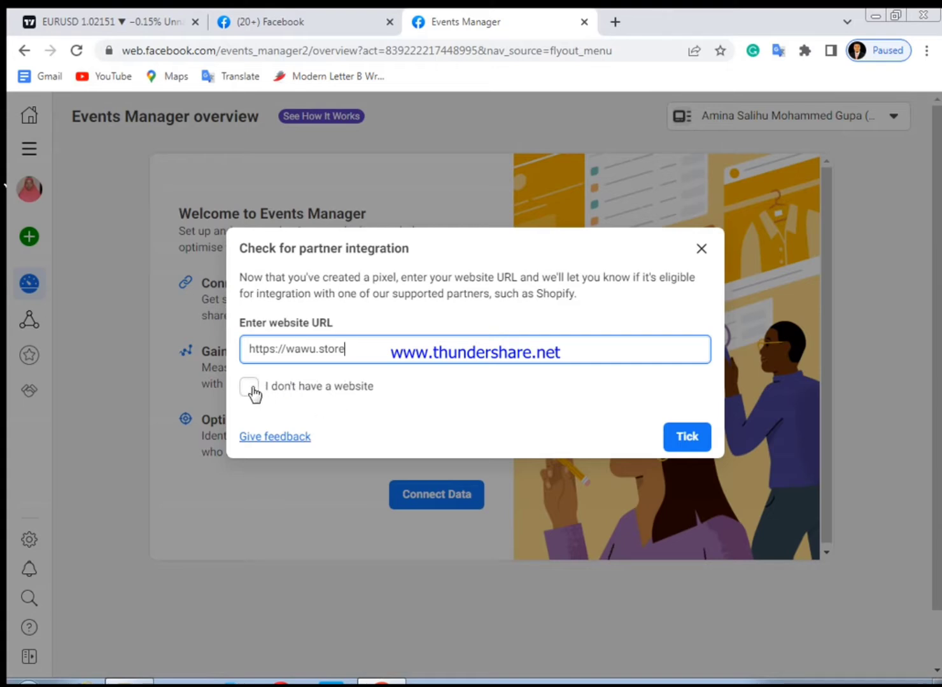
left_click(695, 447)
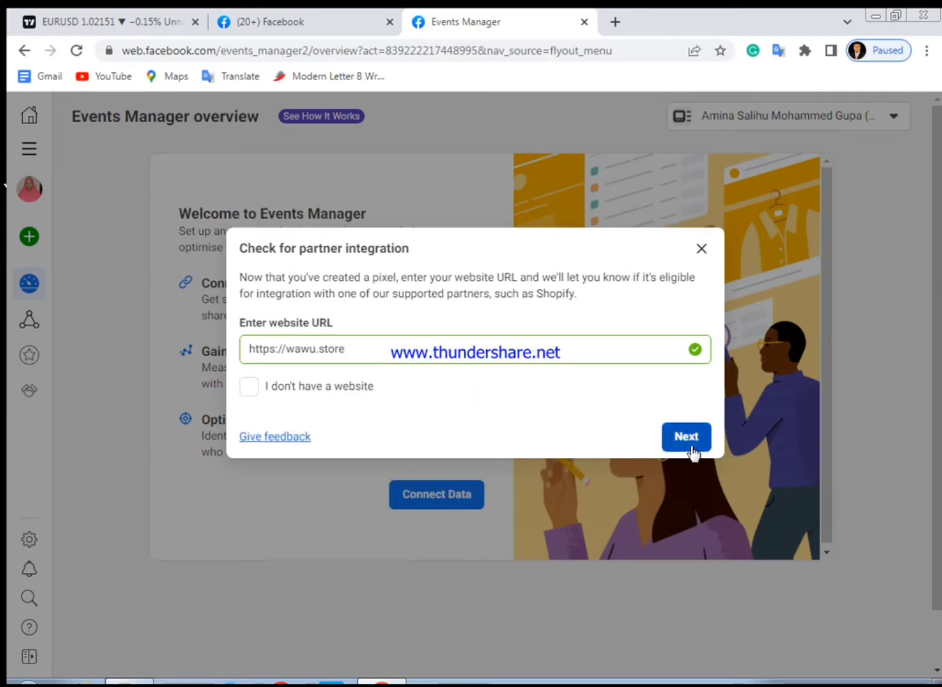
left_click(691, 444)
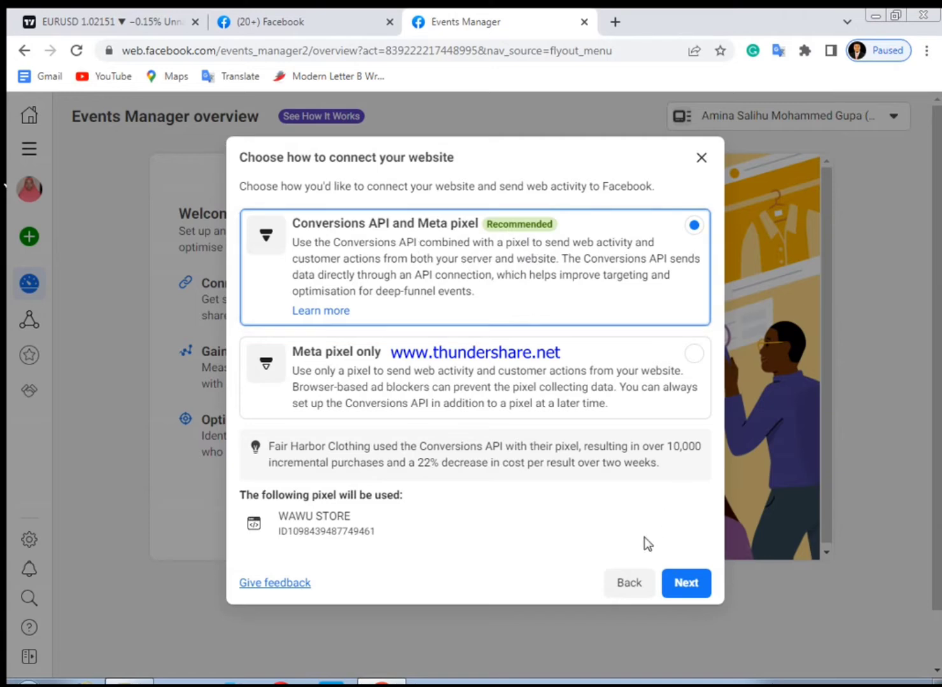
left_click(687, 586)
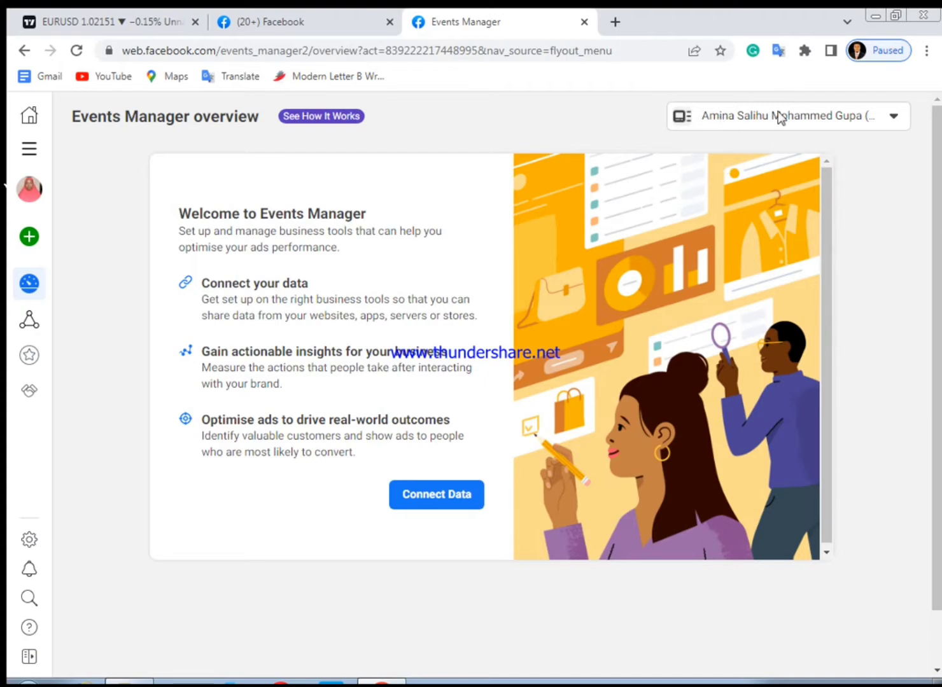
Inspect the business asset selector and the Events Manager overview navigation
left_click(895, 117)
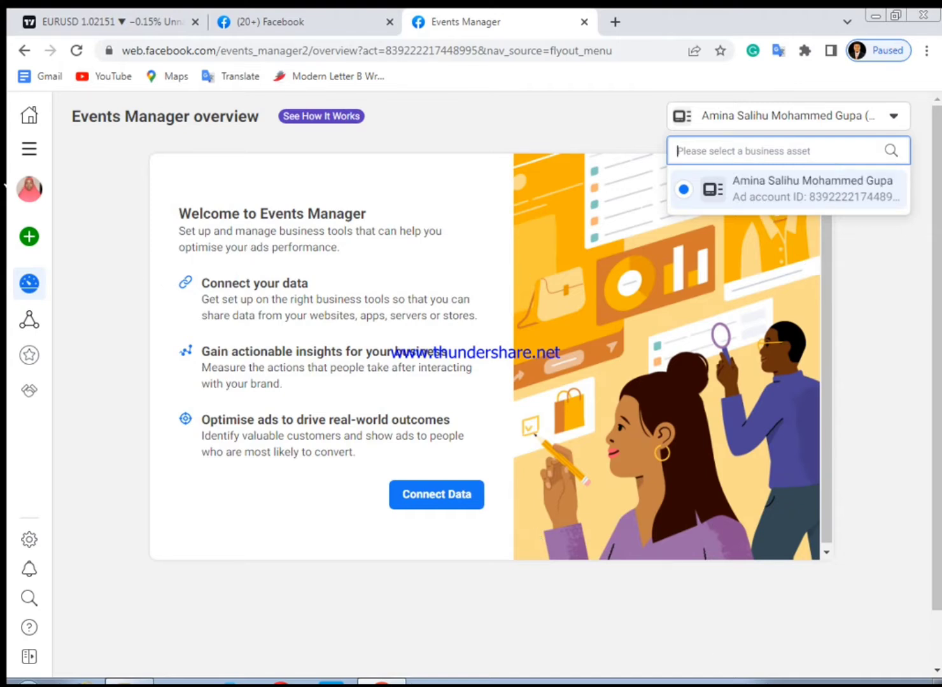
right_click(802, 686)
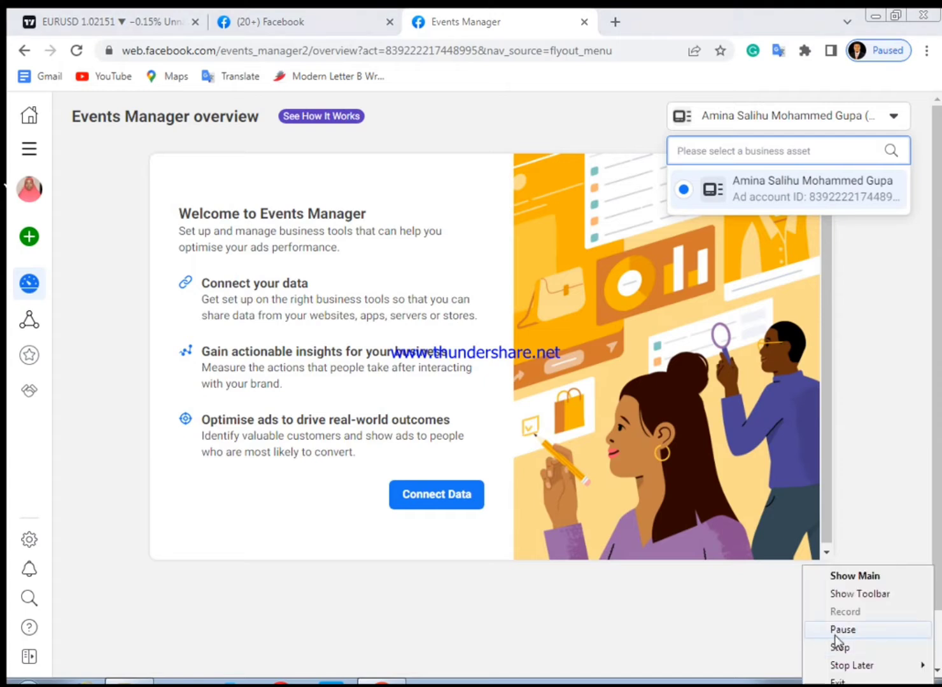
left_click(836, 632)
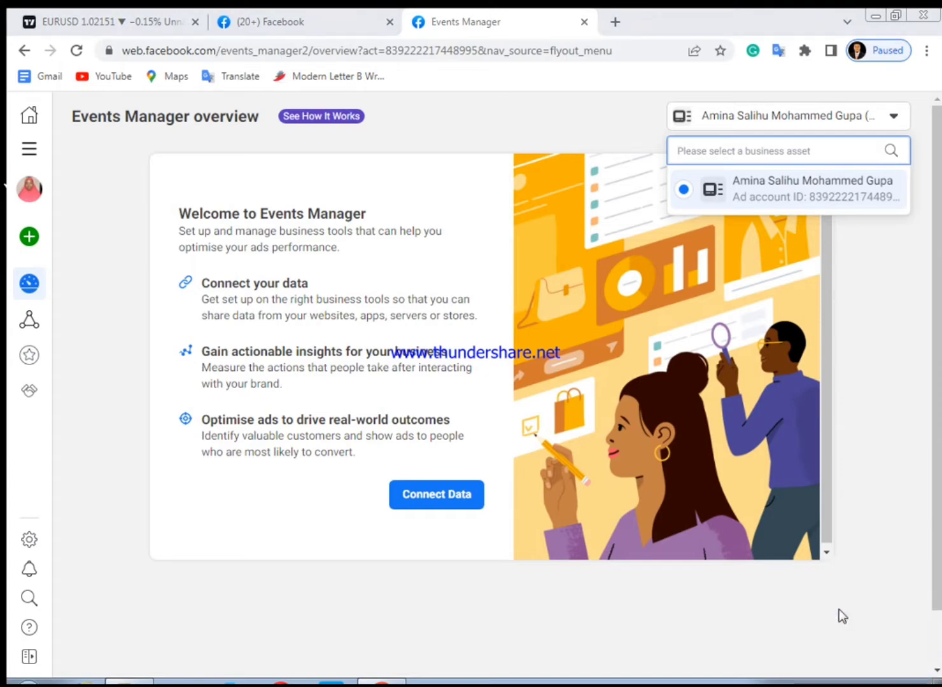
mouse_move(34, 255)
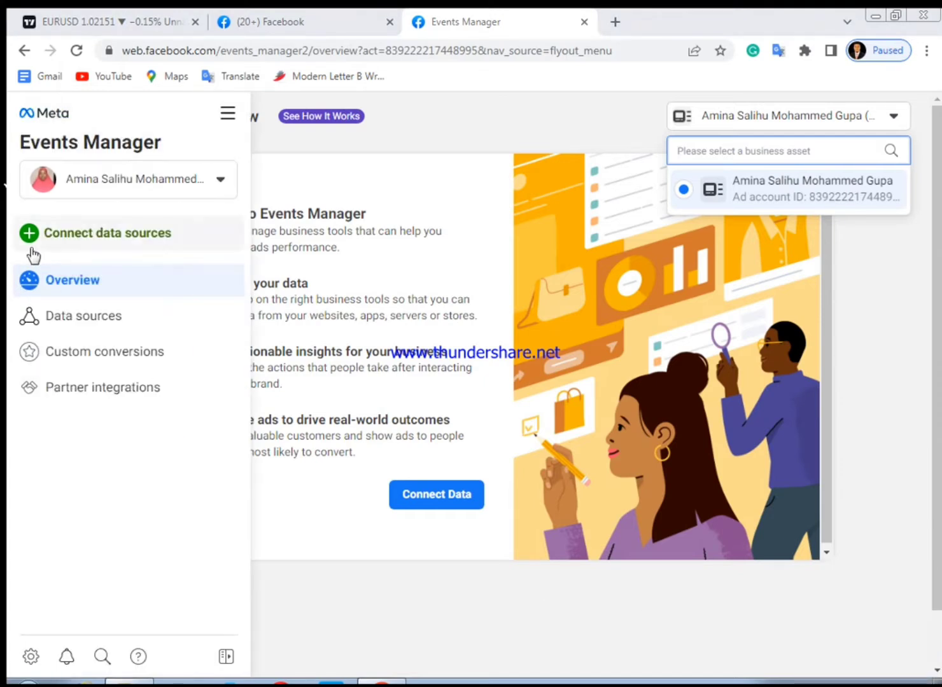
left_click(80, 287)
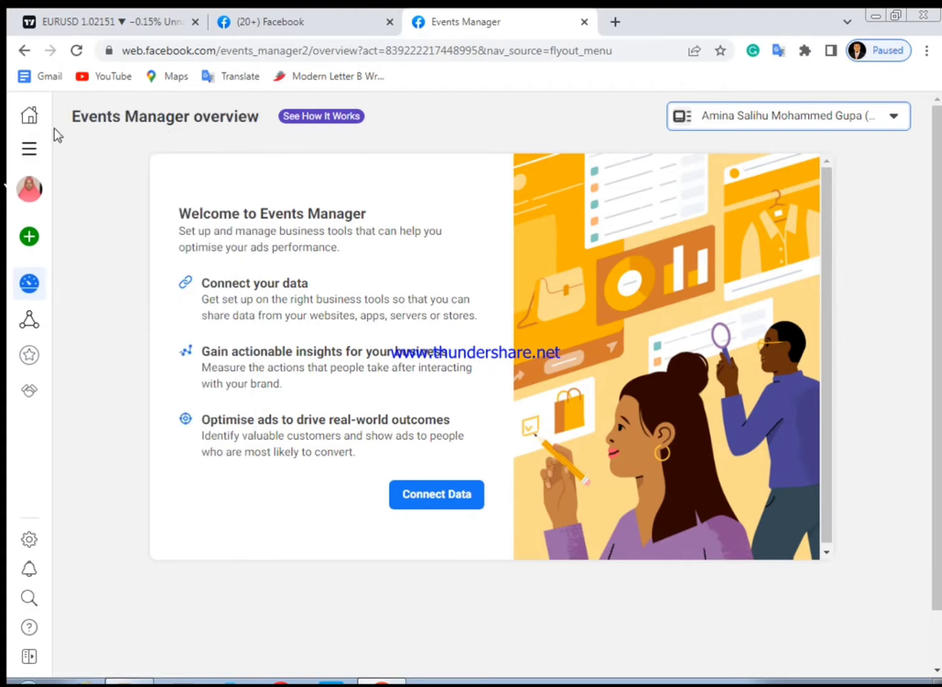
left_click(893, 120)
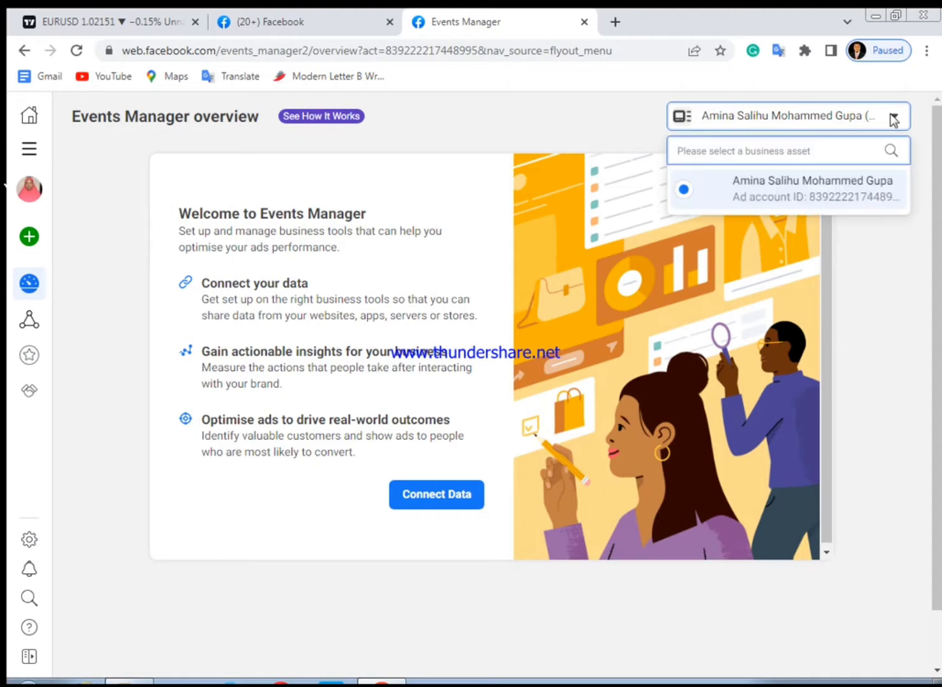
left_click(832, 212)
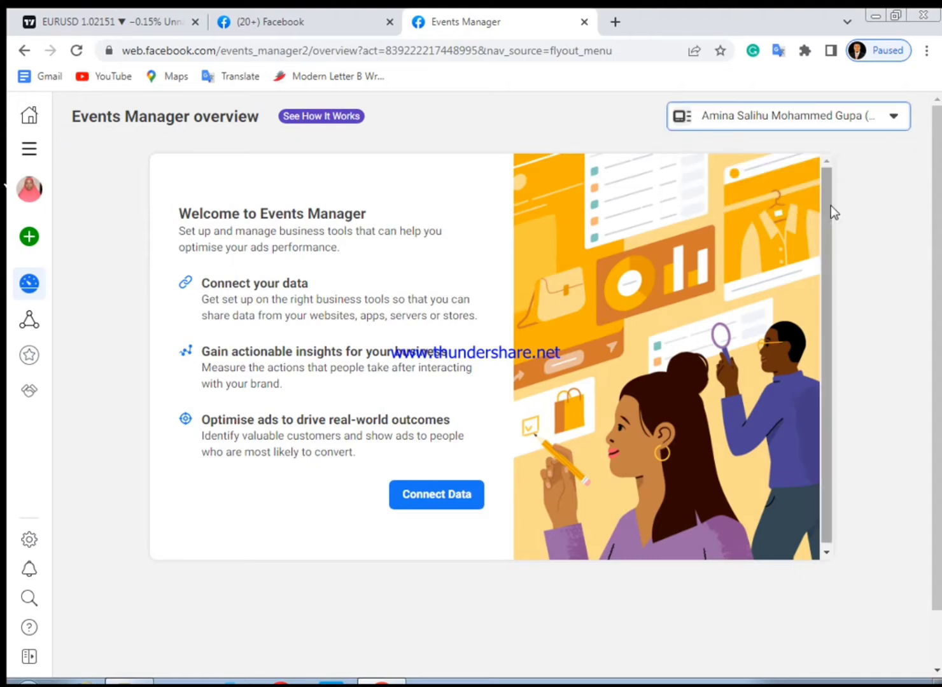
Reopen Events Manager from the All tools menu after closing the data source dialog
left_click(432, 502)
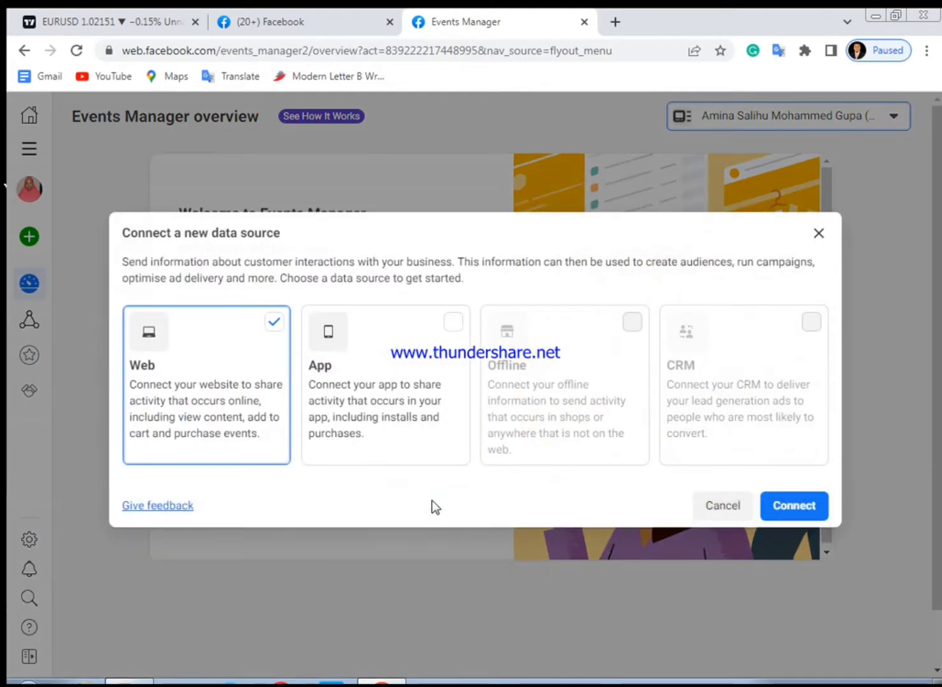
left_click(819, 236)
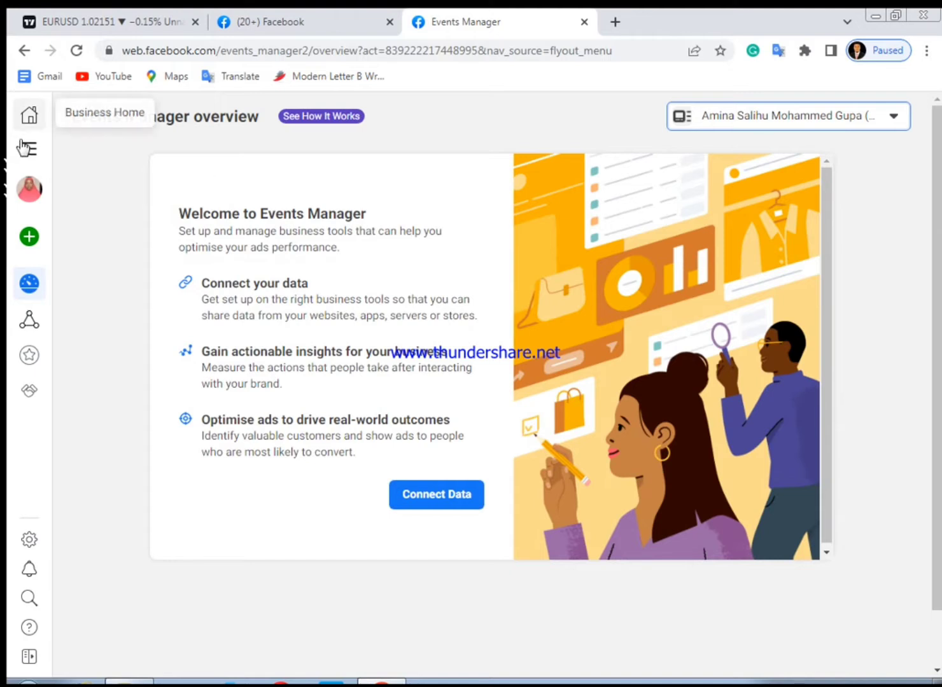
left_click(28, 153)
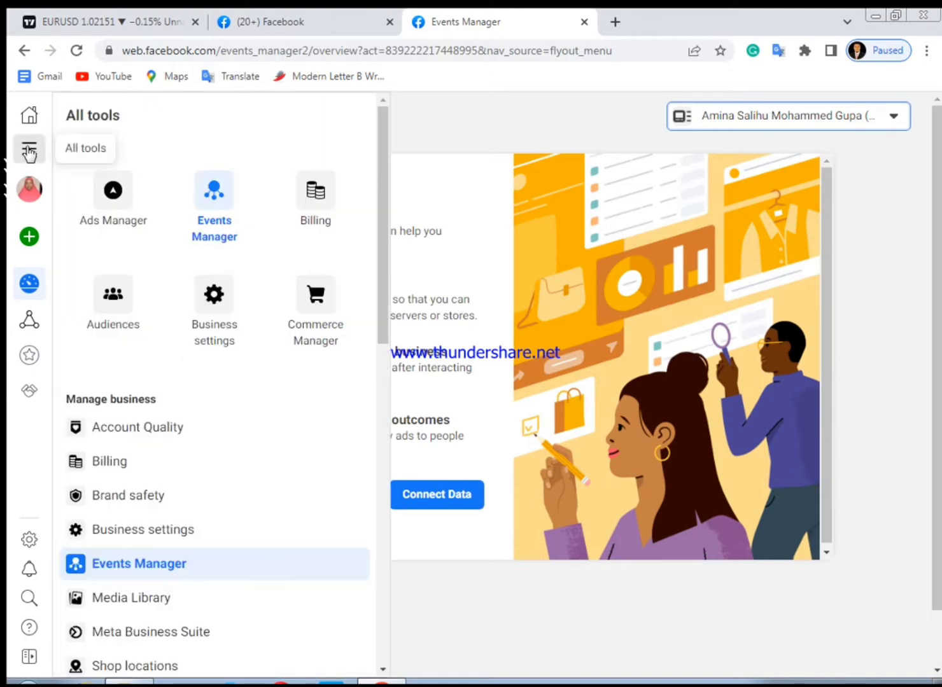
left_click(126, 563)
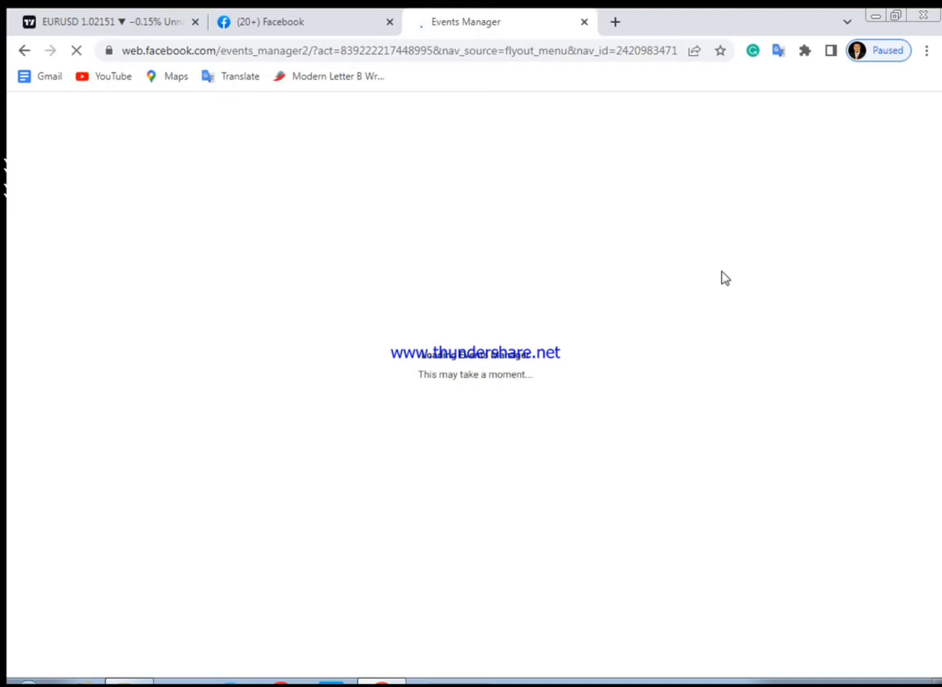
Open a new browser tab and go to the address wawu.store/wp-admin/admin
left_click(616, 24)
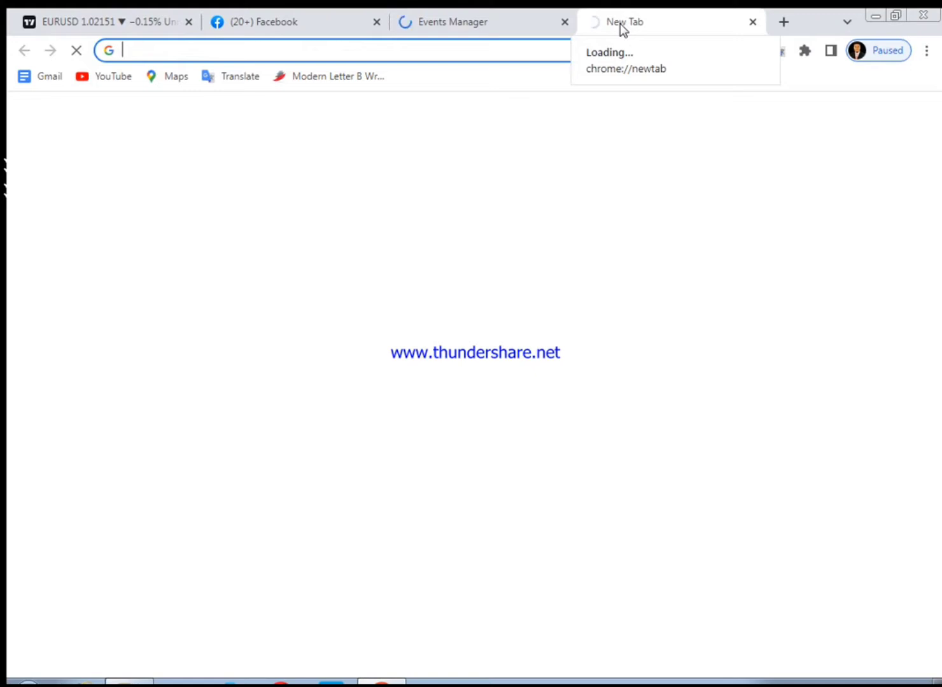
type("w")
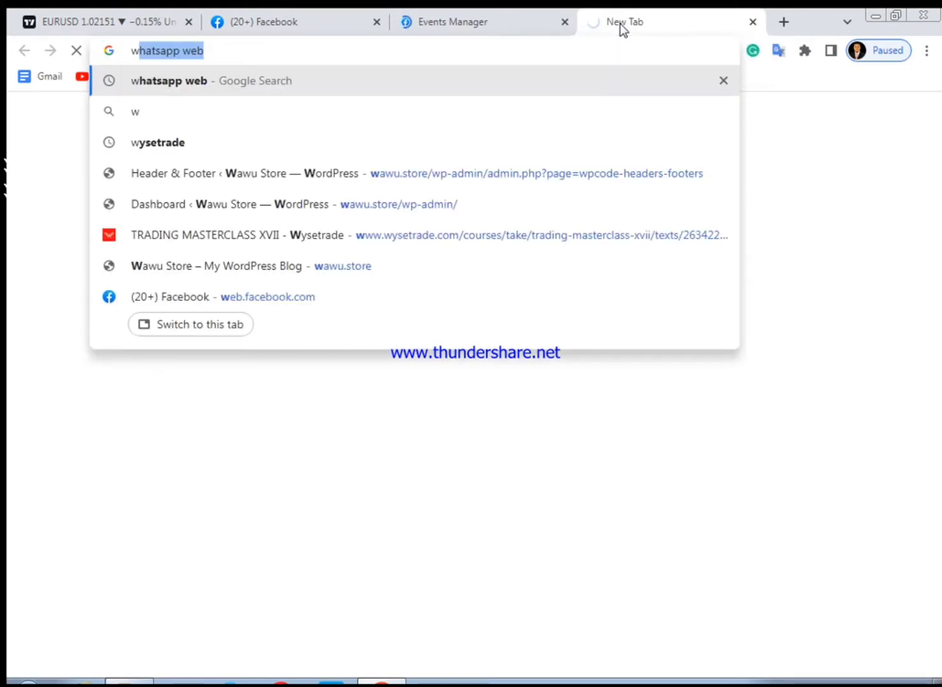
type("a")
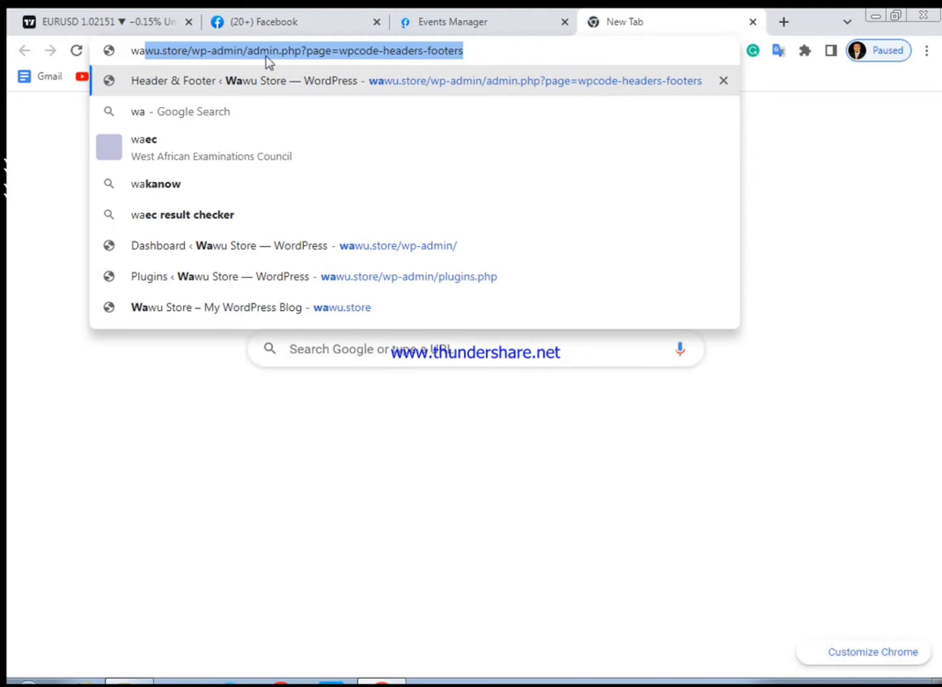
left_click(466, 50)
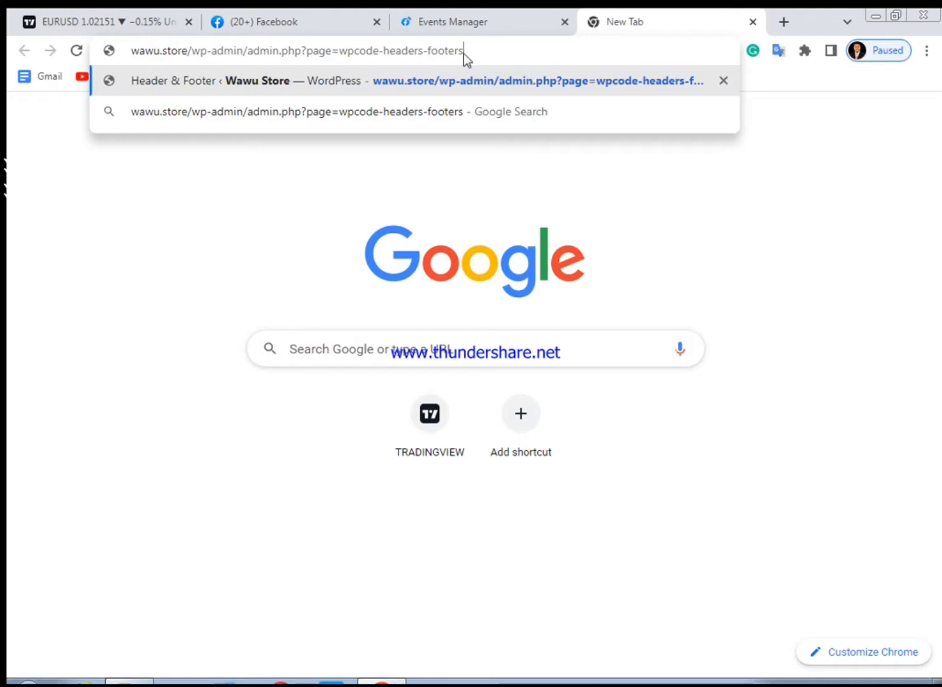
left_click_drag(463, 54, 206, 73)
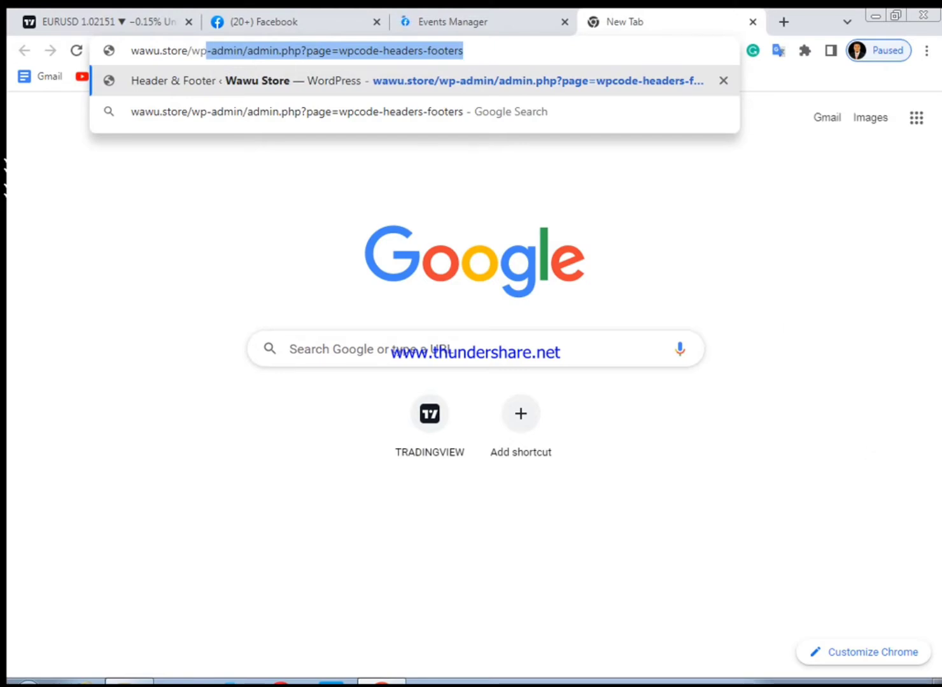
key("Return")
right_click(803, 685)
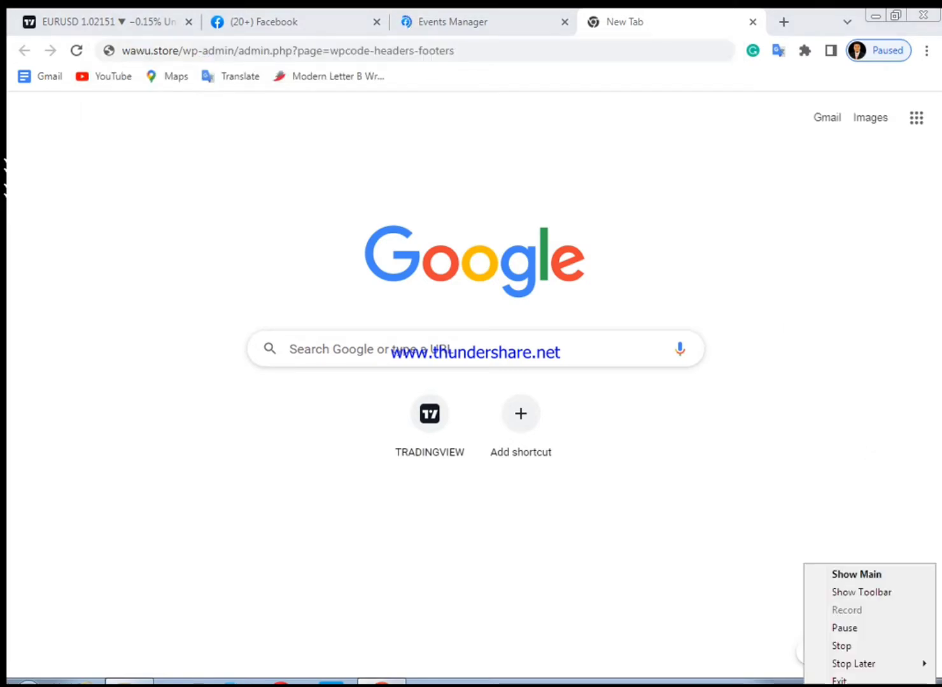
left_click(841, 628)
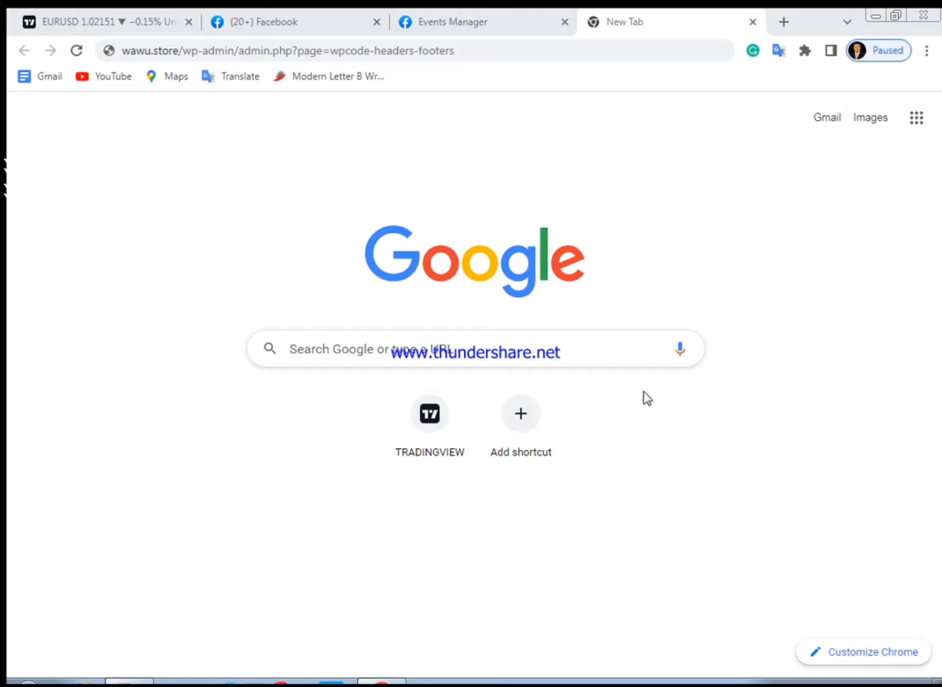
left_click(464, 49)
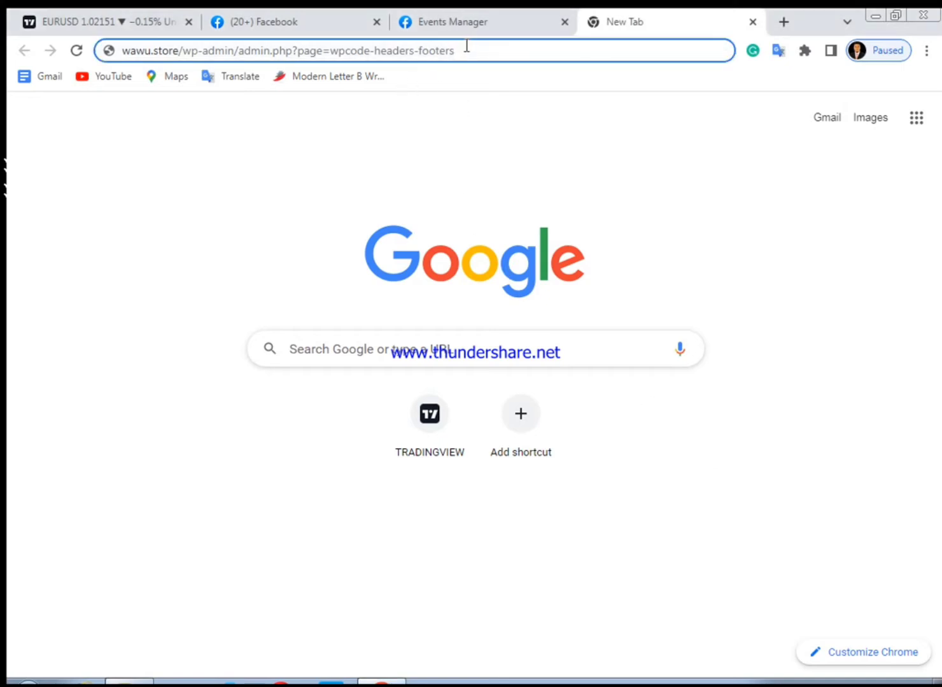
left_click_drag(461, 49, 271, 54)
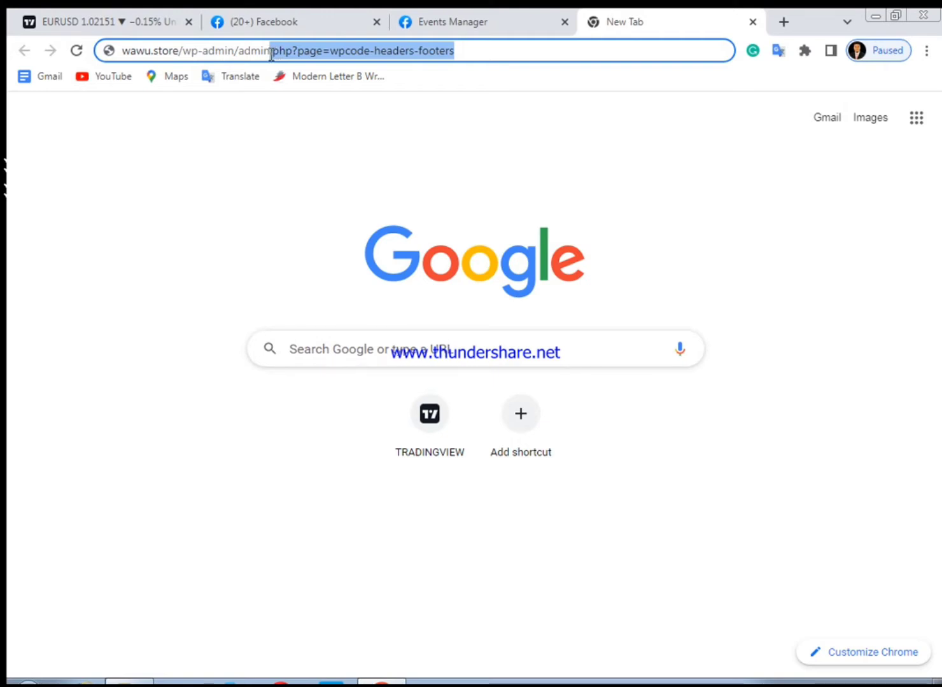
key("BackSpace")
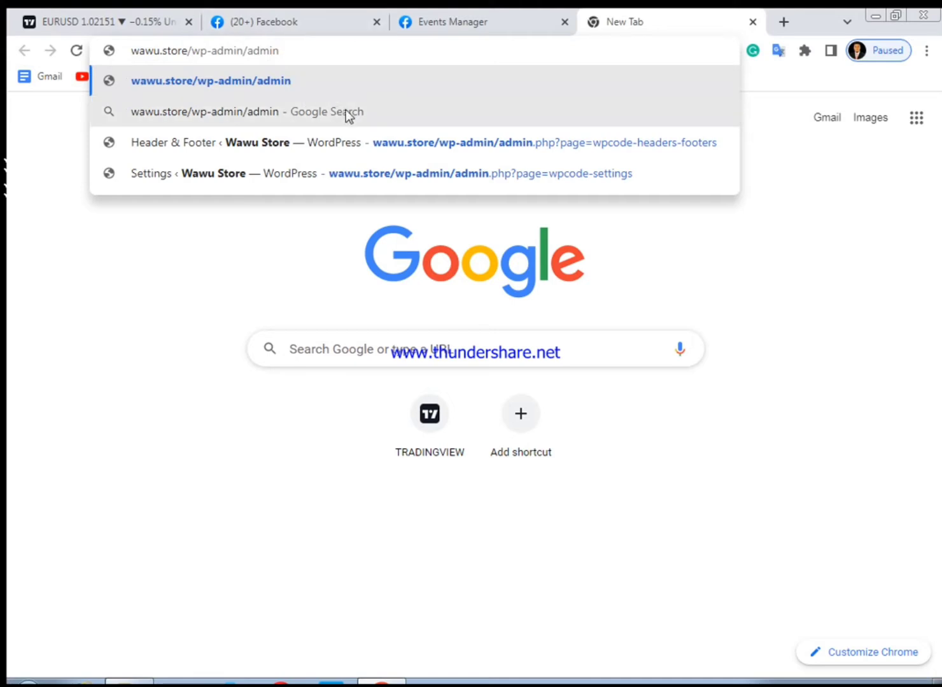
key("Return")
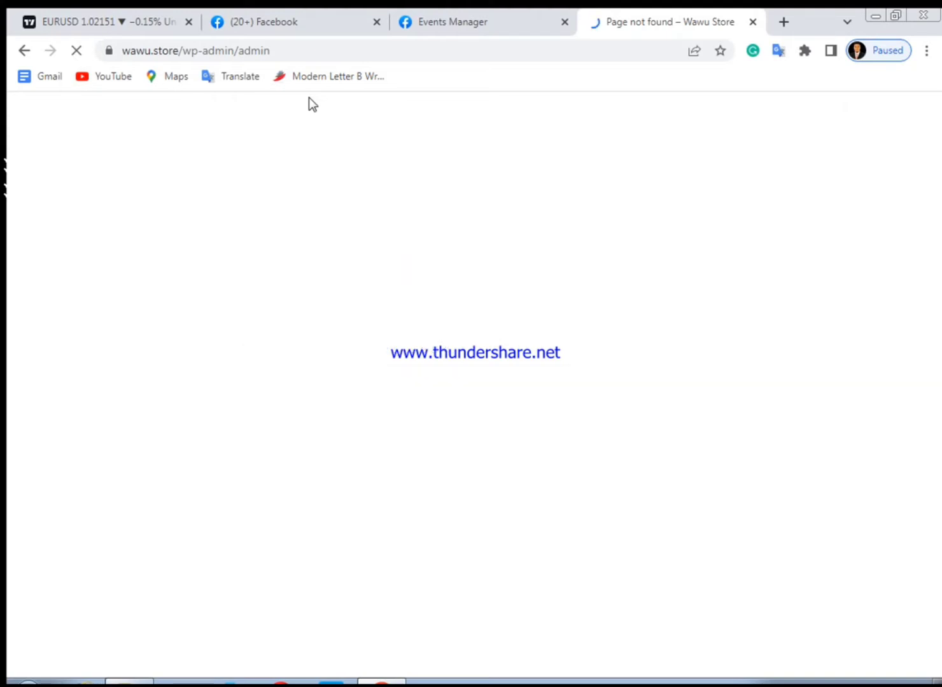
left_click(287, 55)
left_click(287, 55)
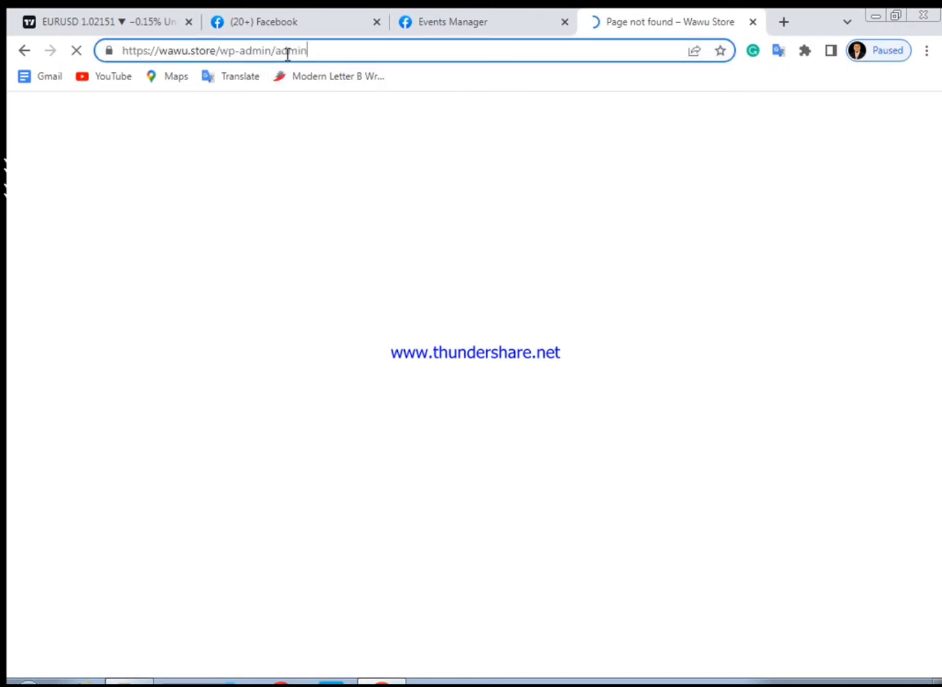
key("BackSpace")
key("BackSpace")
key("BackSpace")
key("BackSpace")
key("BackSpace")
key("BackSpace")
key("BackSpace")
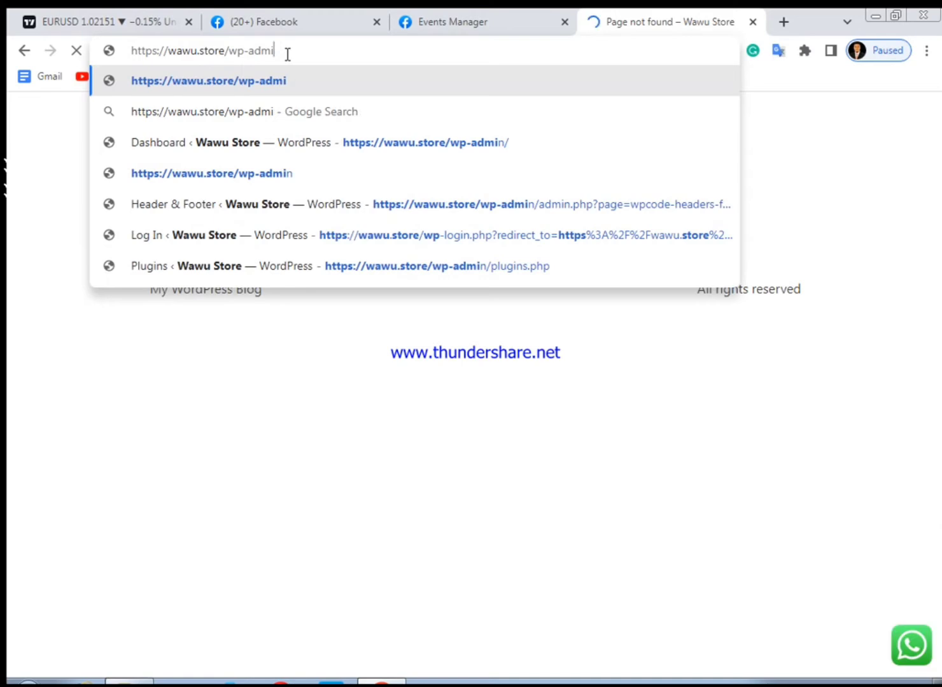
type("n")
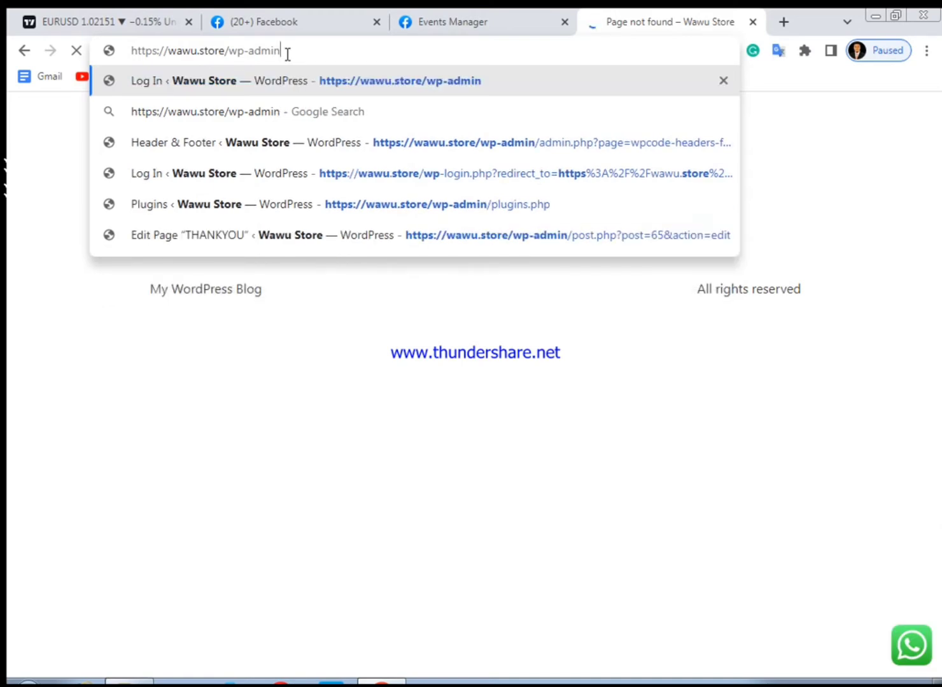
key("Return")
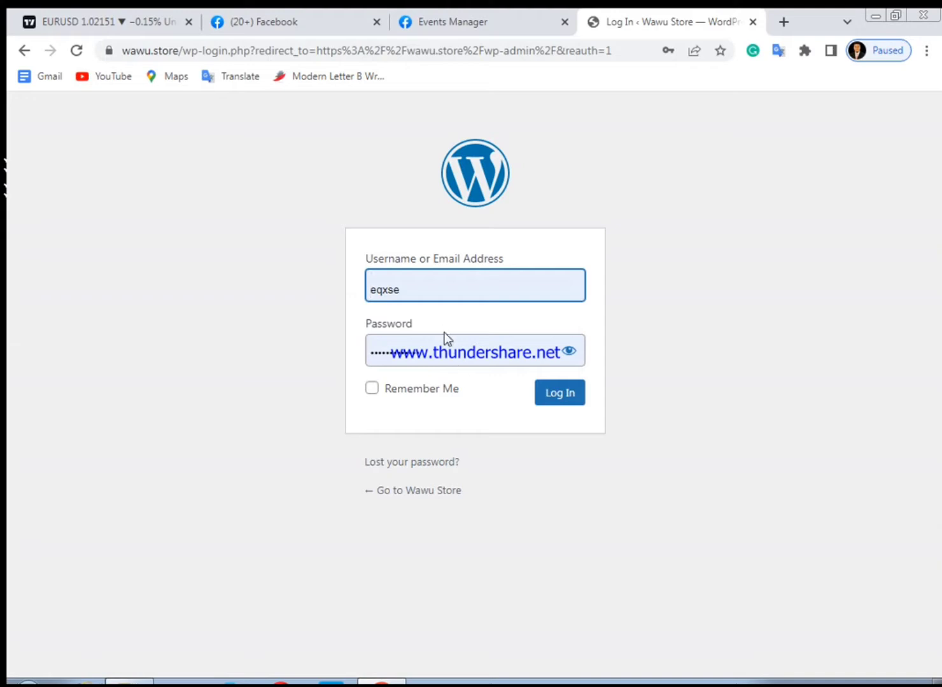
left_click(568, 406)
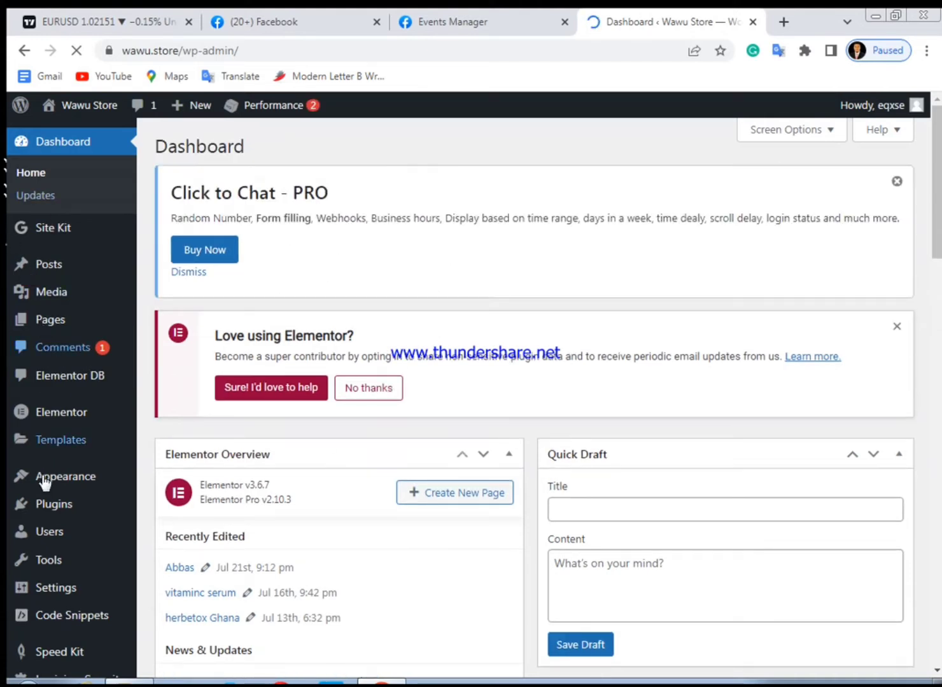
Open the Add New plugins page and search the plugin directory for Insert header
mouse_move(59, 512)
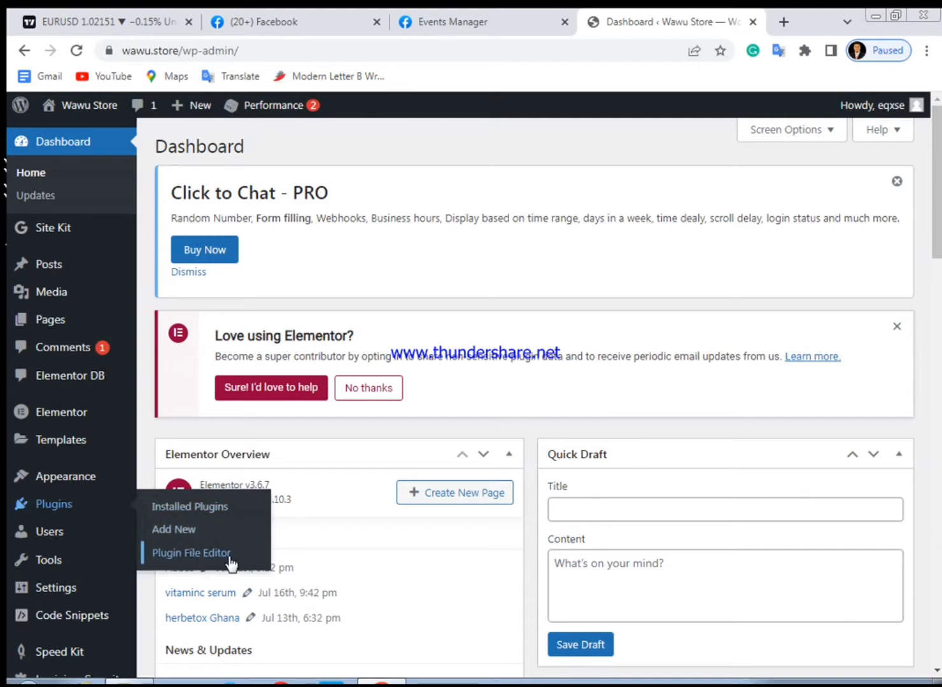
left_click(171, 534)
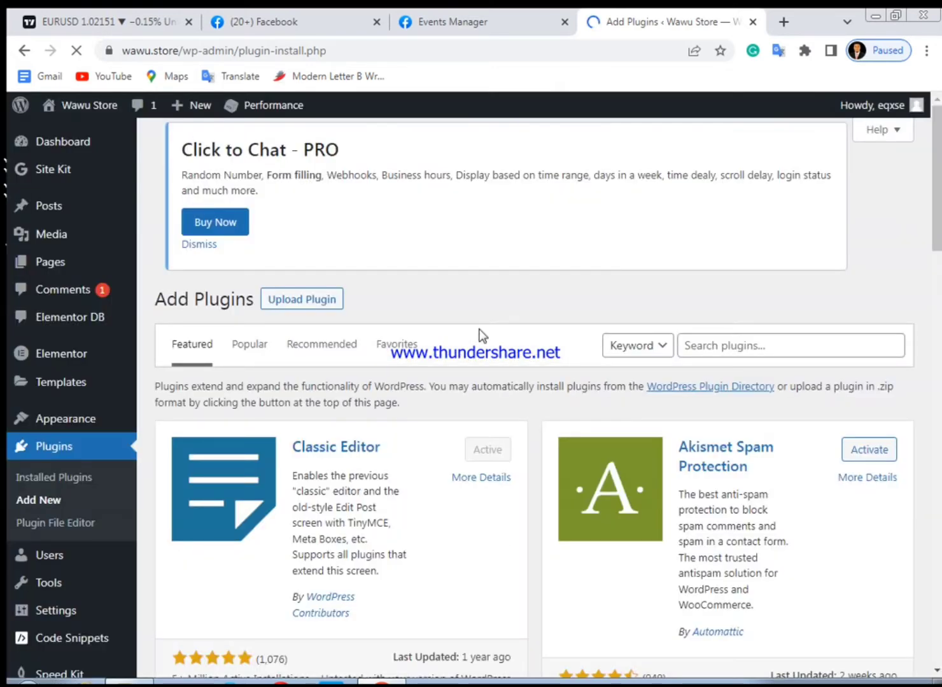
left_click(716, 344)
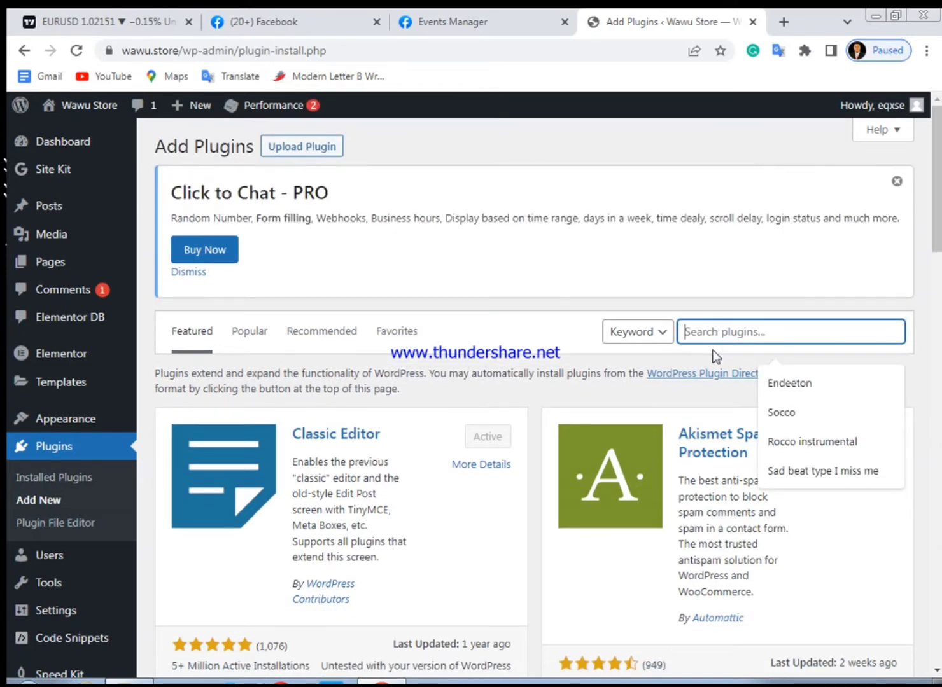
type("l")
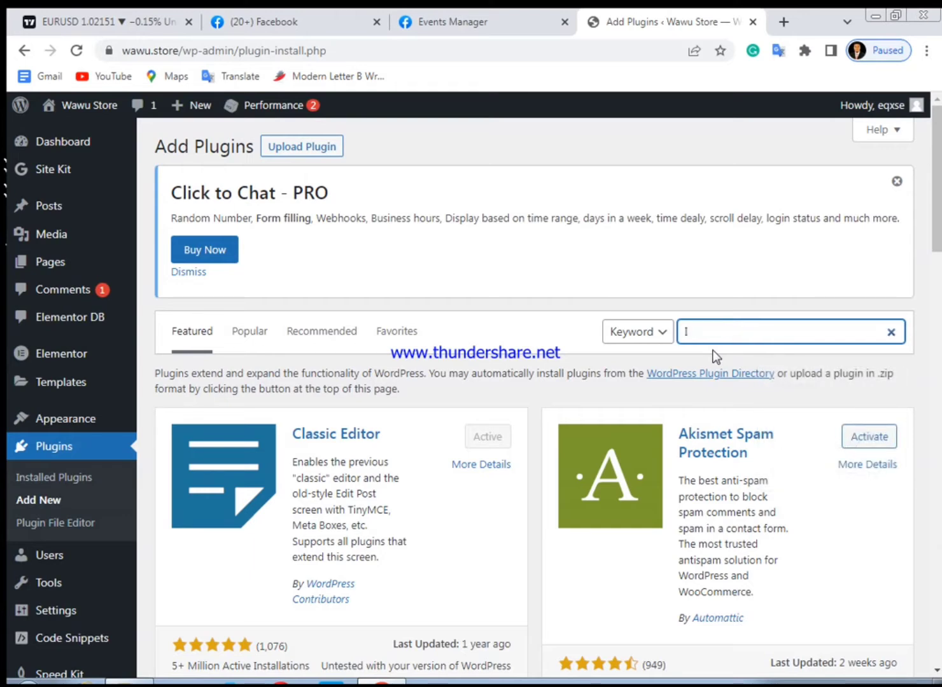
type("nsert hea")
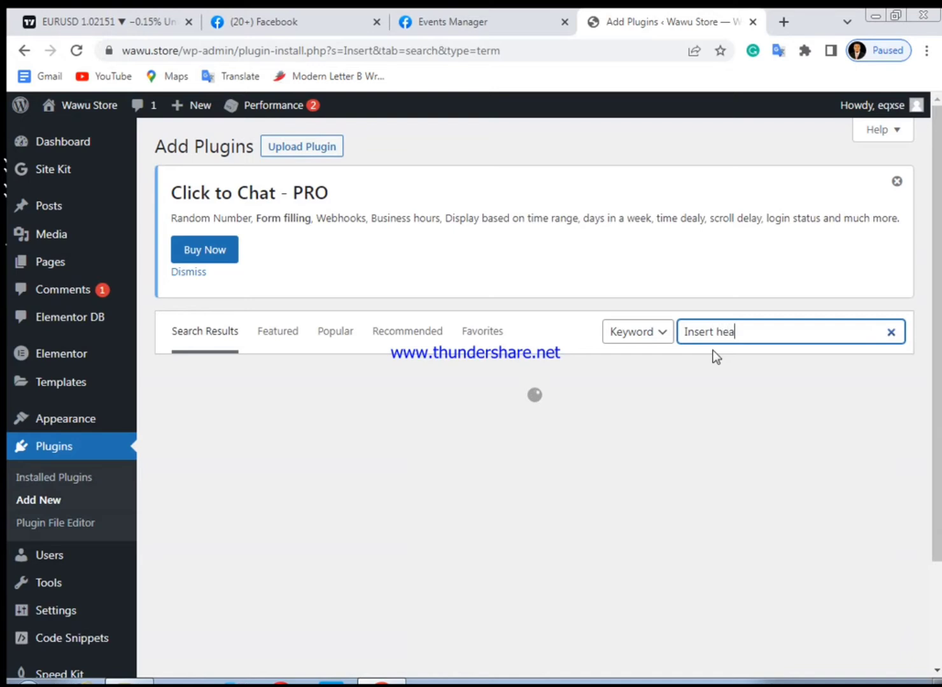
type("der")
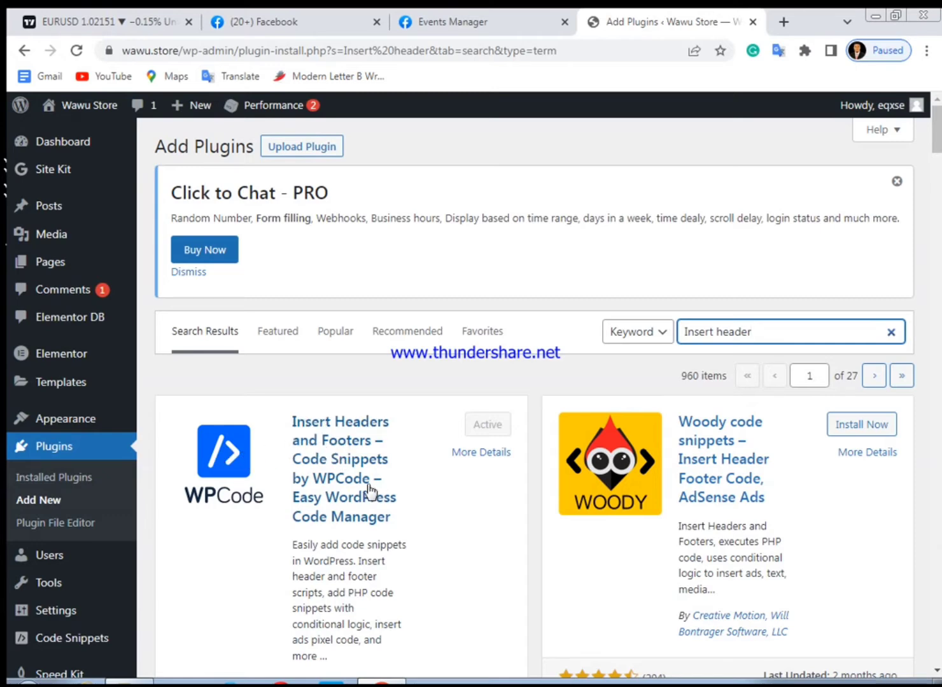
Browse the Insert header plugin search results to compare the header and footer code plugins
scroll(348, 482, "down", 2)
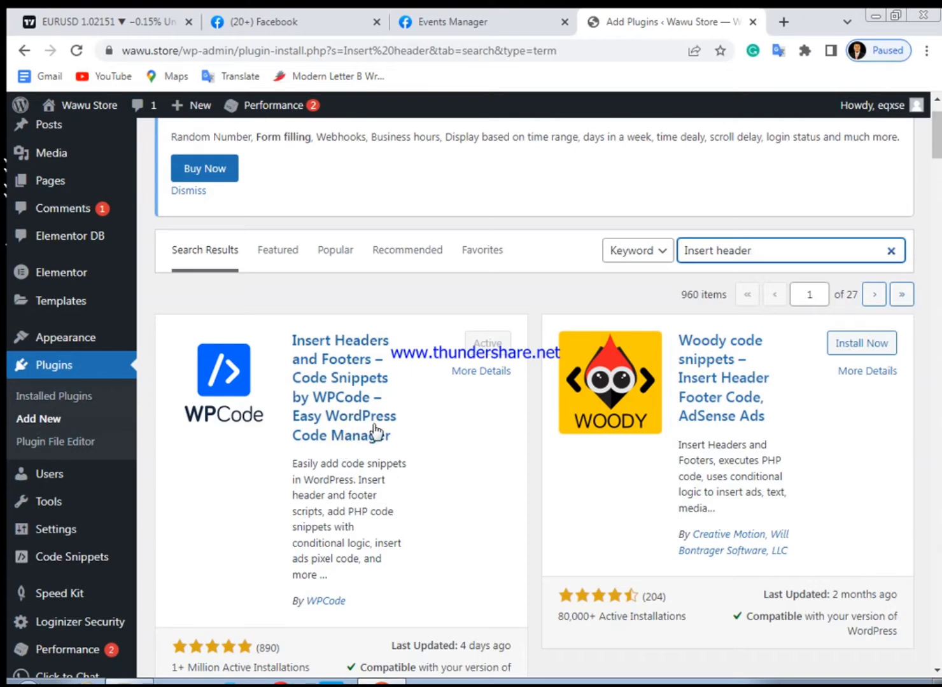
scroll(379, 446, "down", 15)
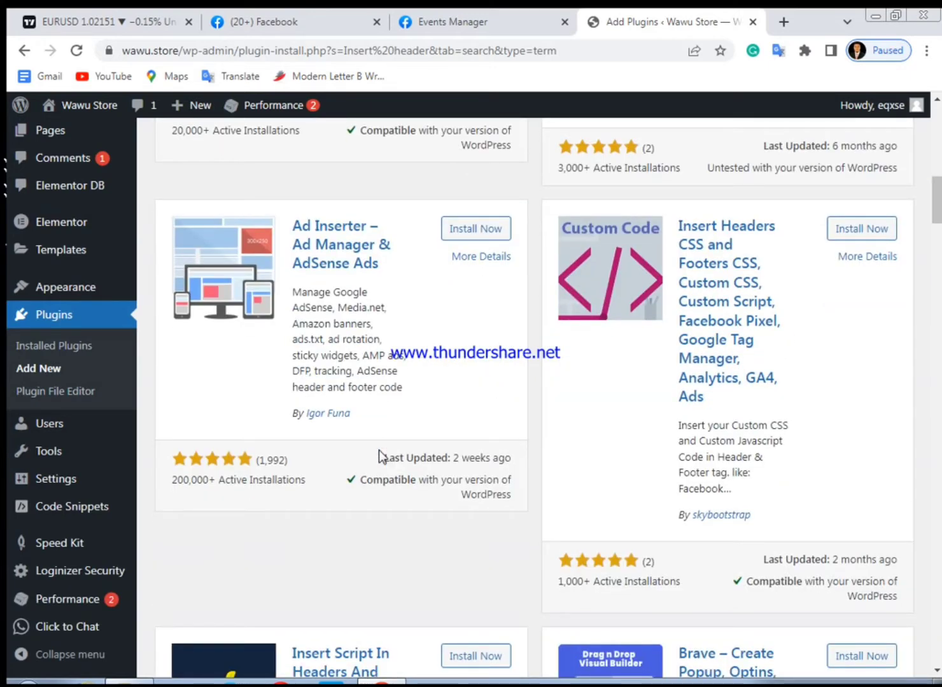
scroll(378, 448, "down", 2)
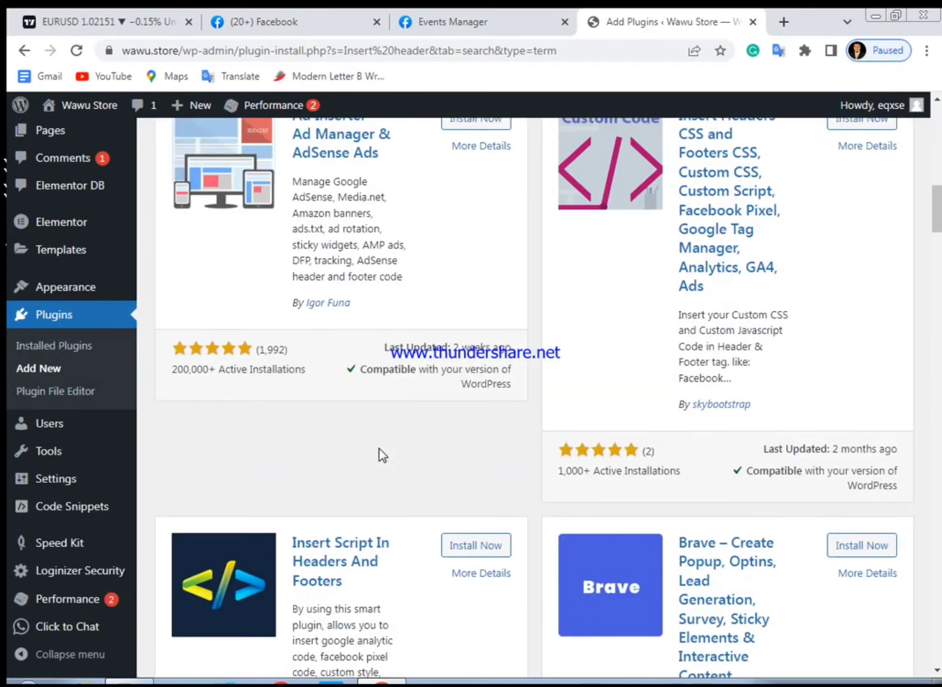
scroll(378, 448, "up", 2)
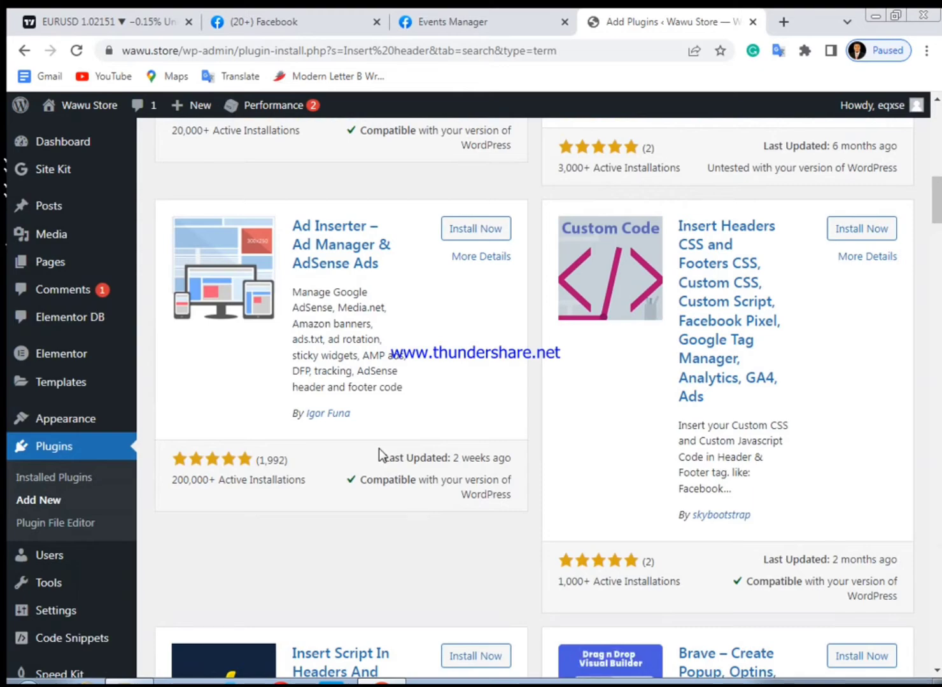
scroll(379, 448, "down", 8)
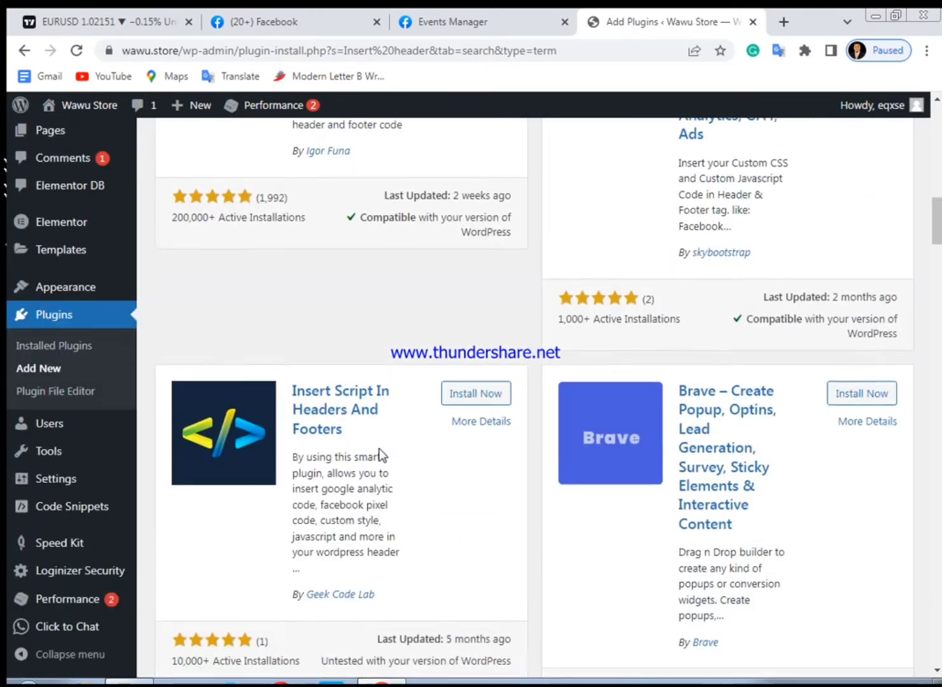
scroll(379, 452, "up", 18)
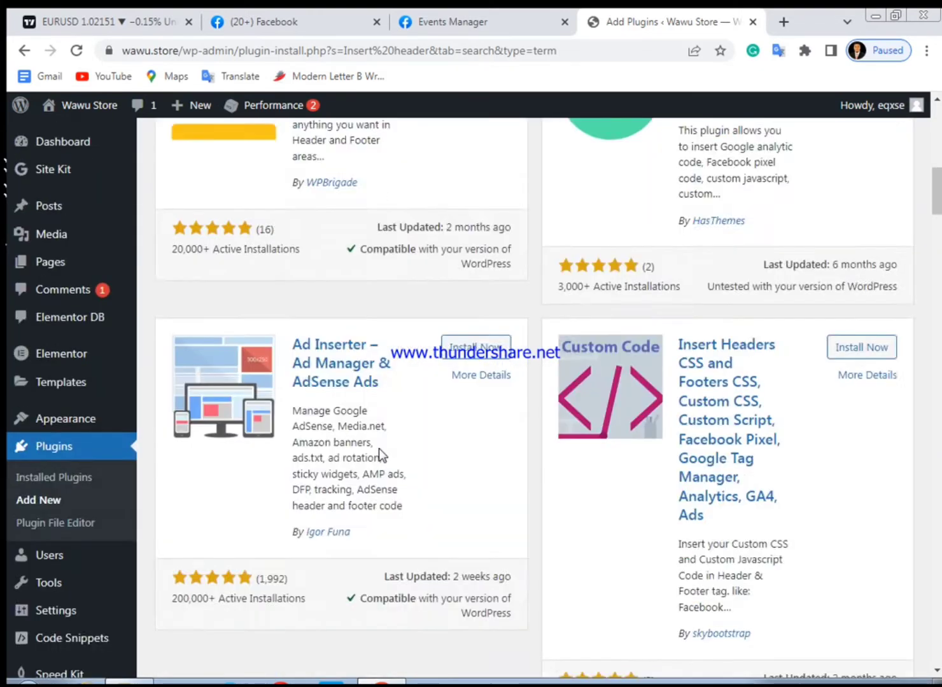
scroll(378, 448, "up", 5)
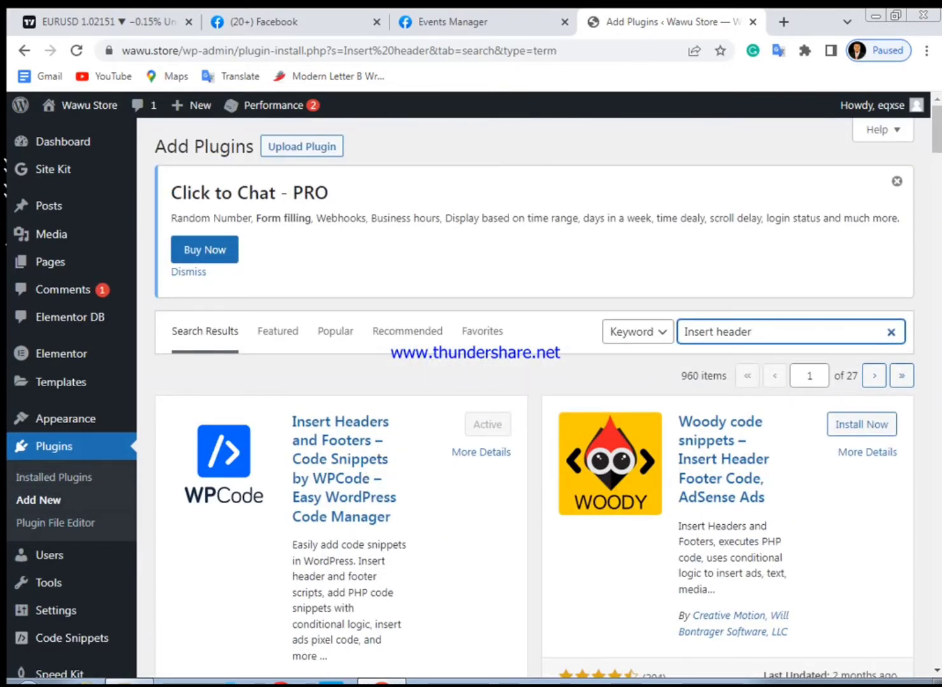
scroll(528, 467, "down", 3)
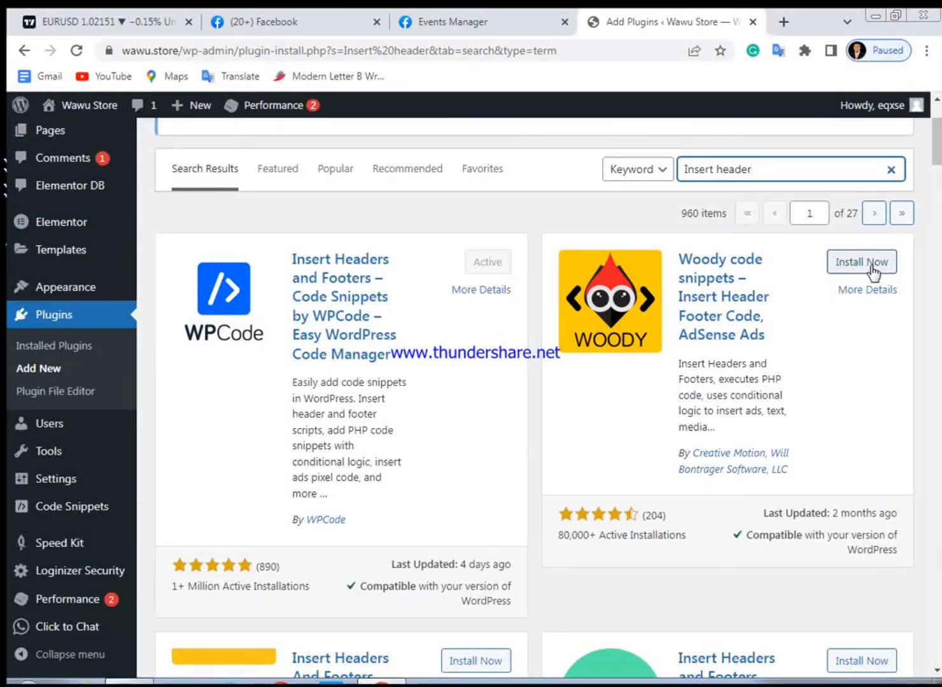
scroll(806, 294, "down", 3)
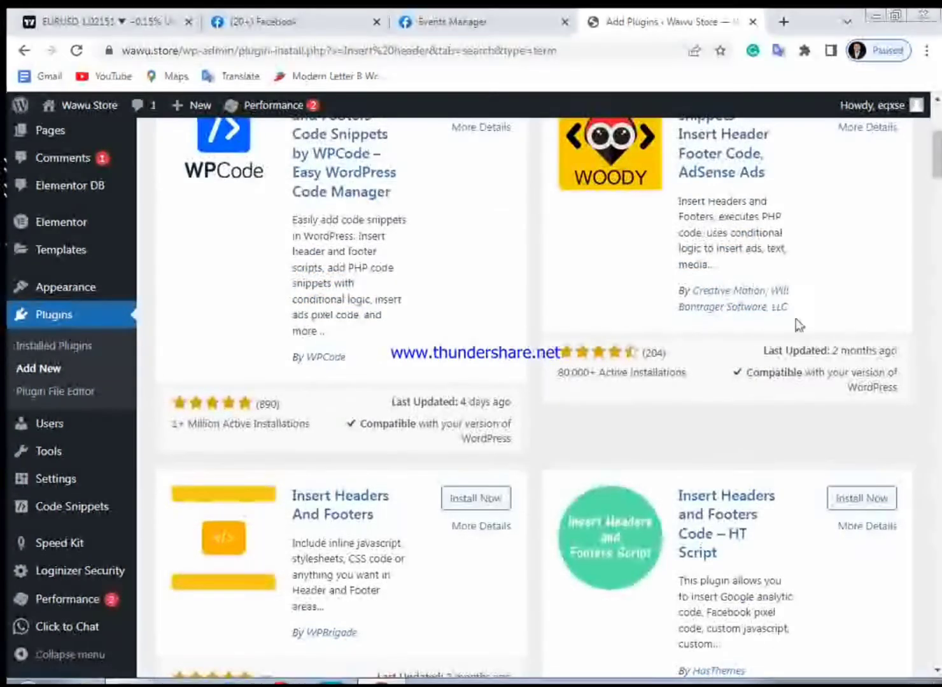
scroll(795, 318, "up", 6)
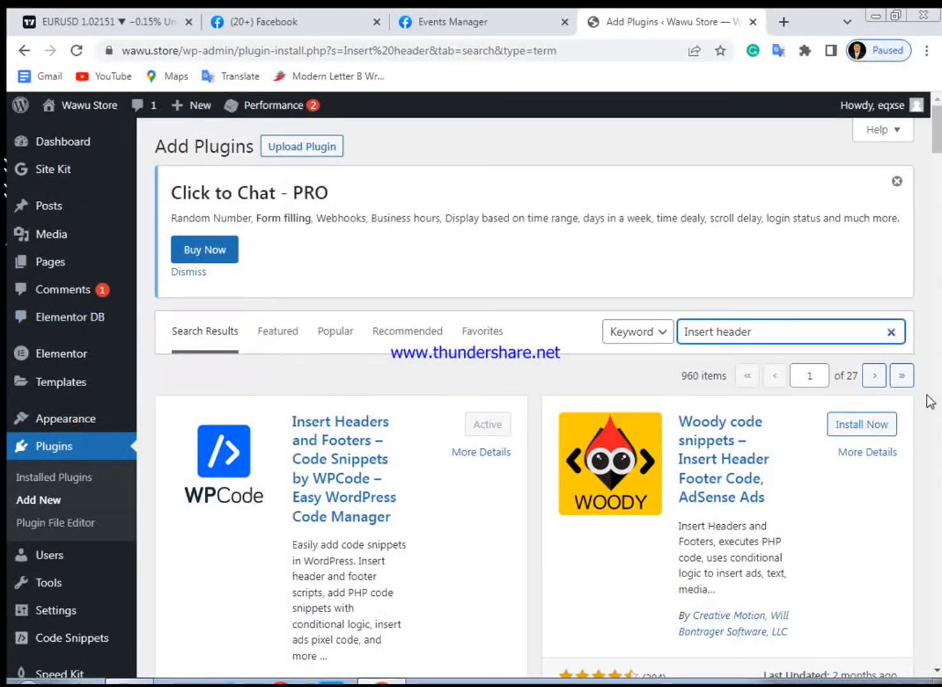
scroll(911, 403, "down", 12)
scroll(911, 402, "up", 4)
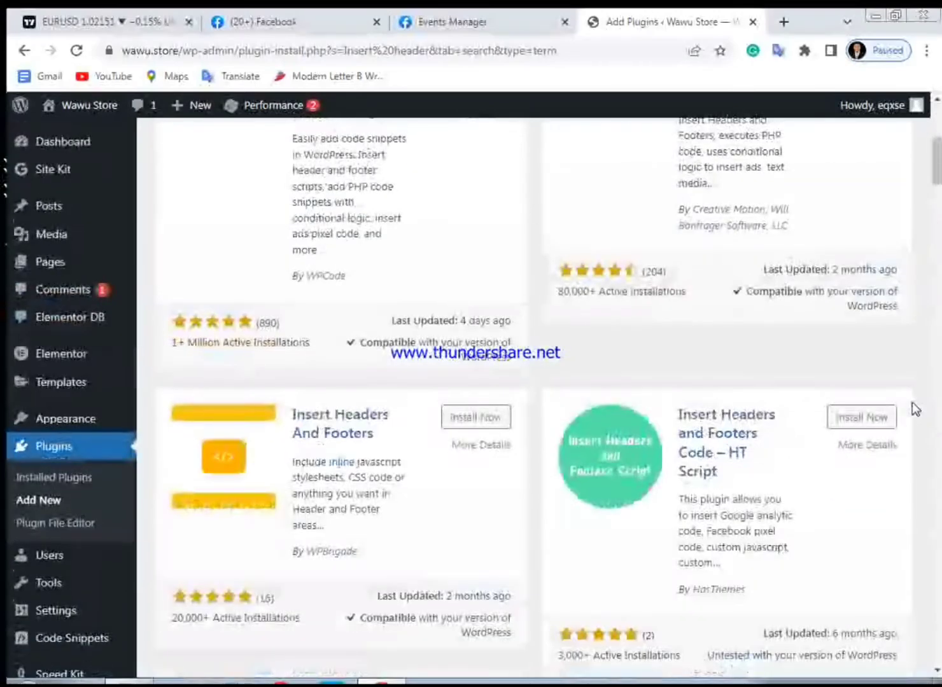
scroll(916, 409, "down", 6)
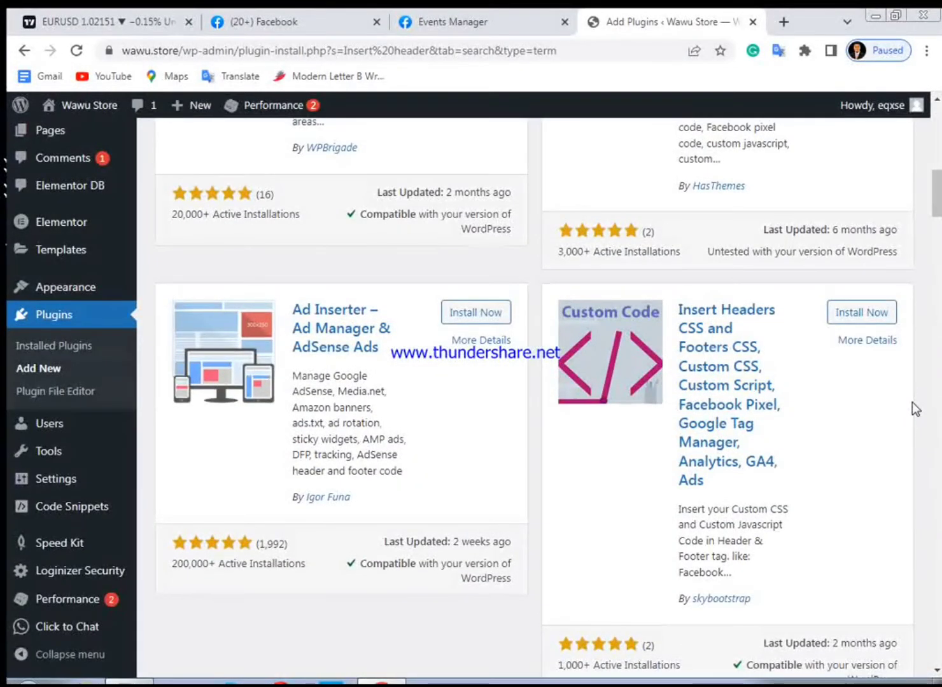
scroll(911, 402, "up", 9)
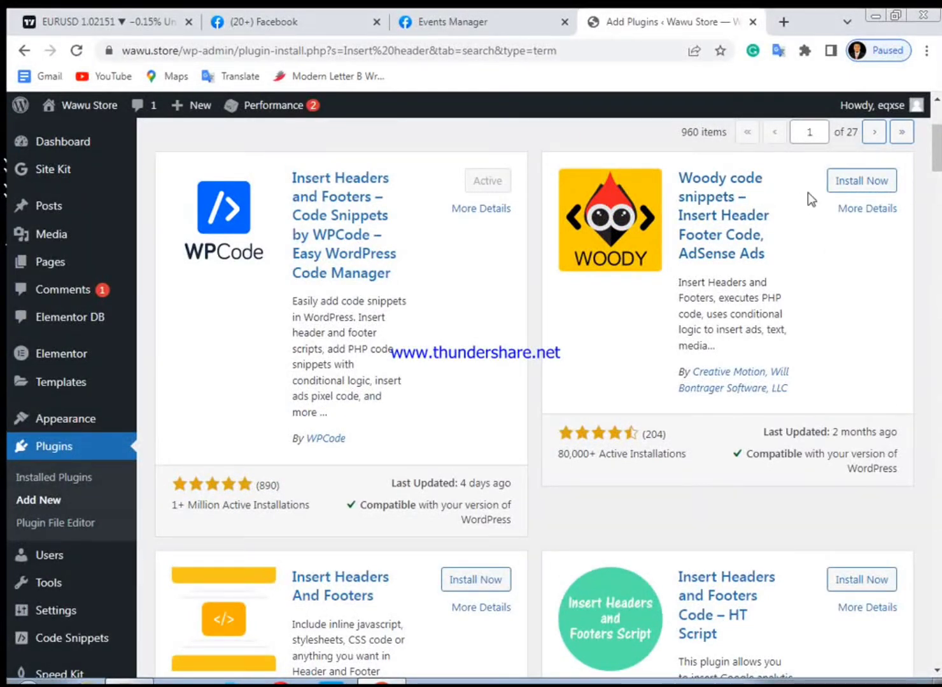
Install and activate the Woody code snippets – Insert Header Footer Code plugin
left_click(841, 191)
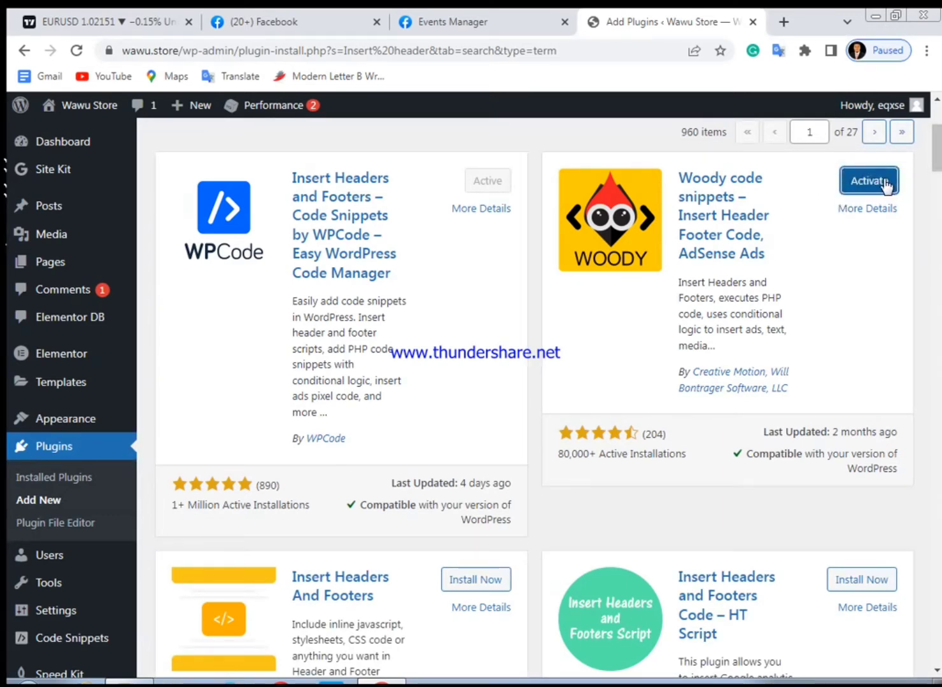
left_click(860, 189)
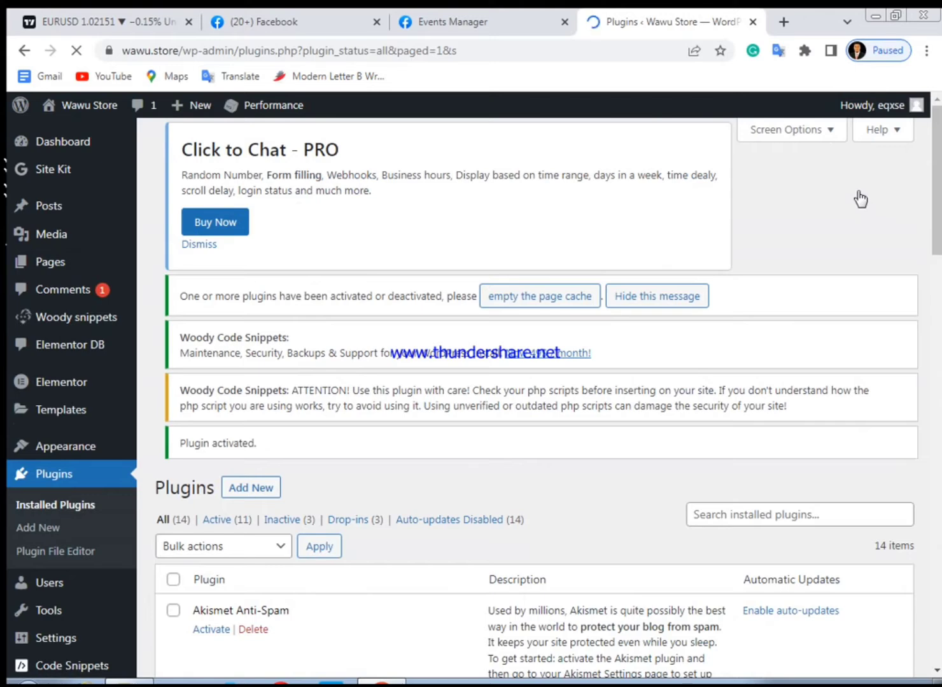
Deactivate the Woody code snippets plugin, giving a temporary deactivation as the reason and sending anonymous feedback
scroll(367, 367, "down", 10)
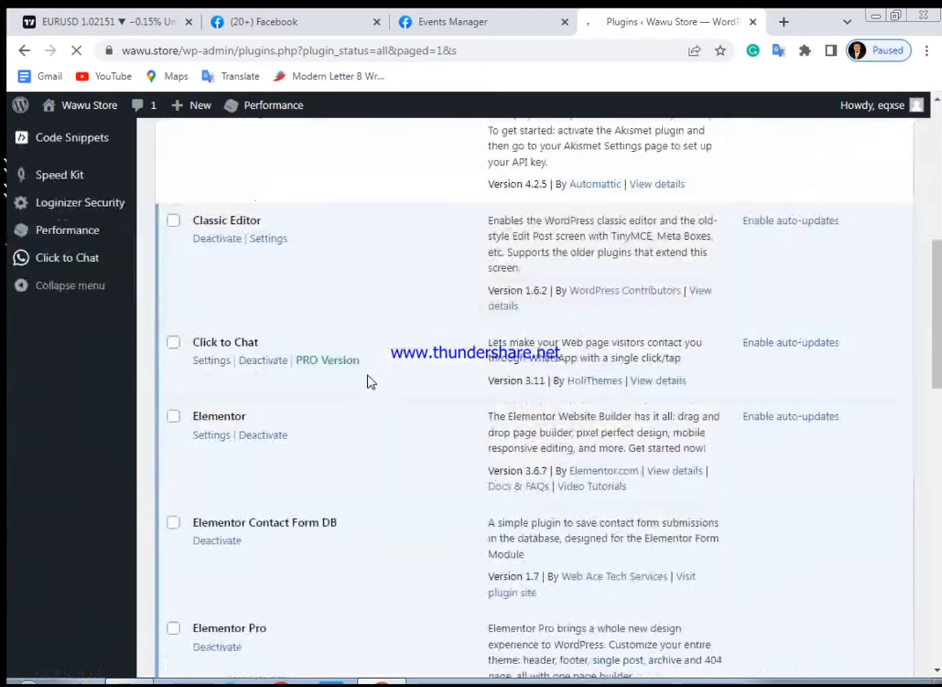
scroll(350, 393, "down", 4)
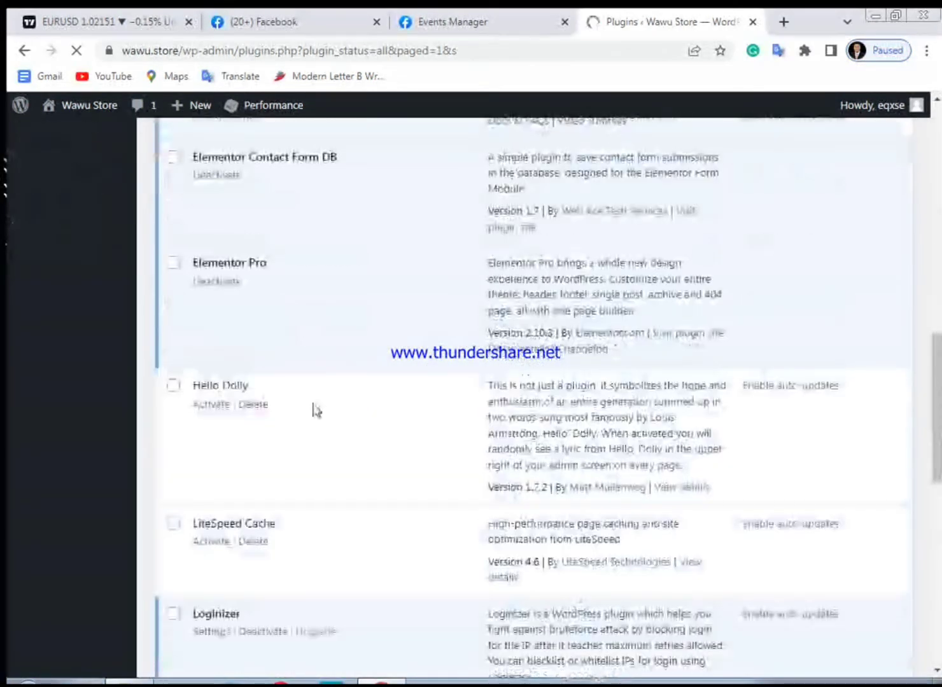
scroll(315, 409, "down", 4)
scroll(305, 414, "down", 1)
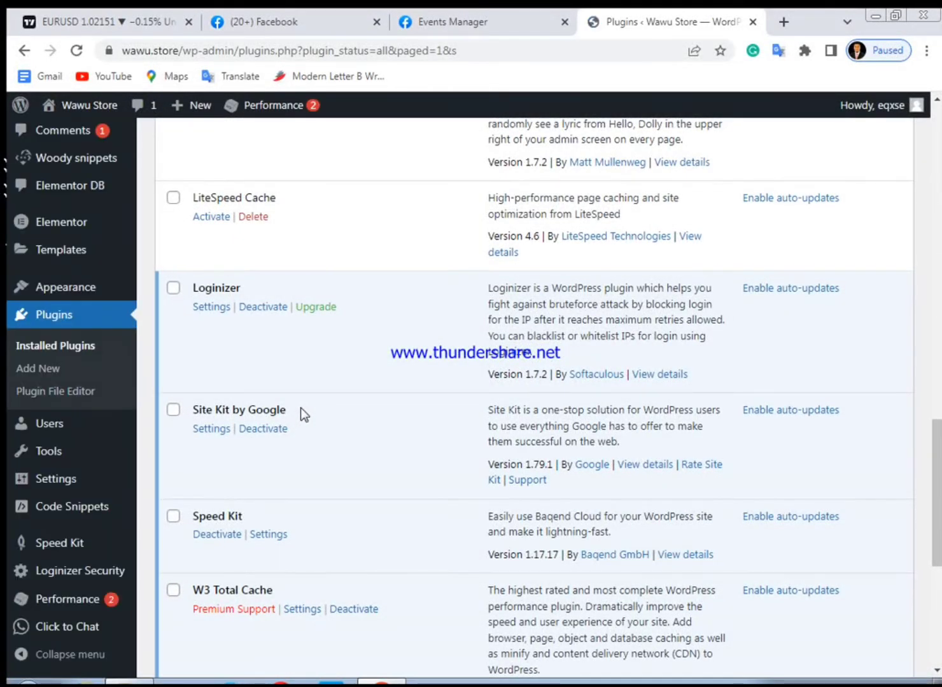
scroll(300, 408, "down", 4)
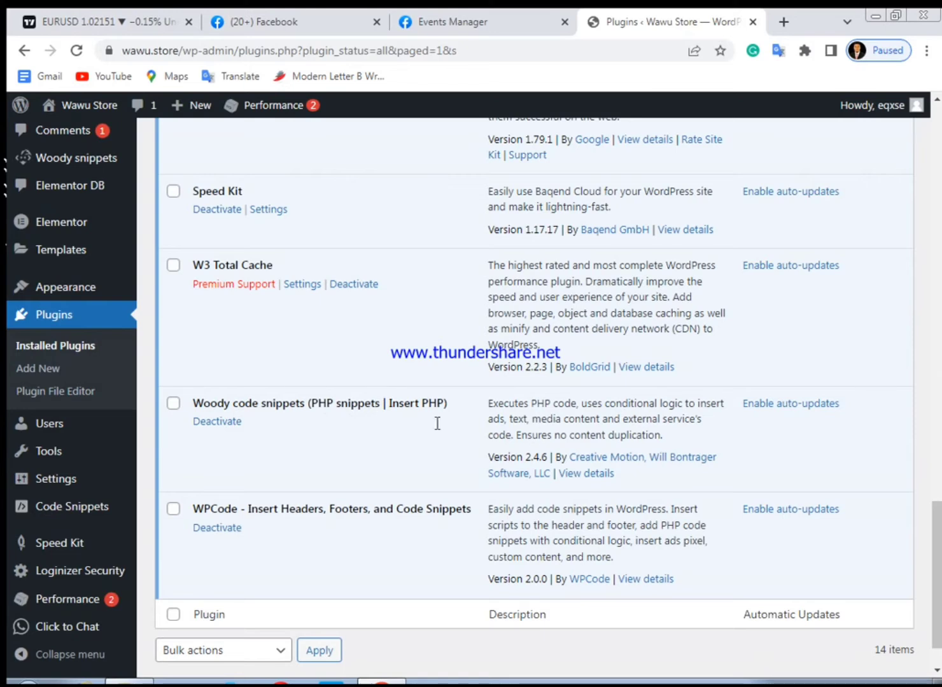
left_click(213, 422)
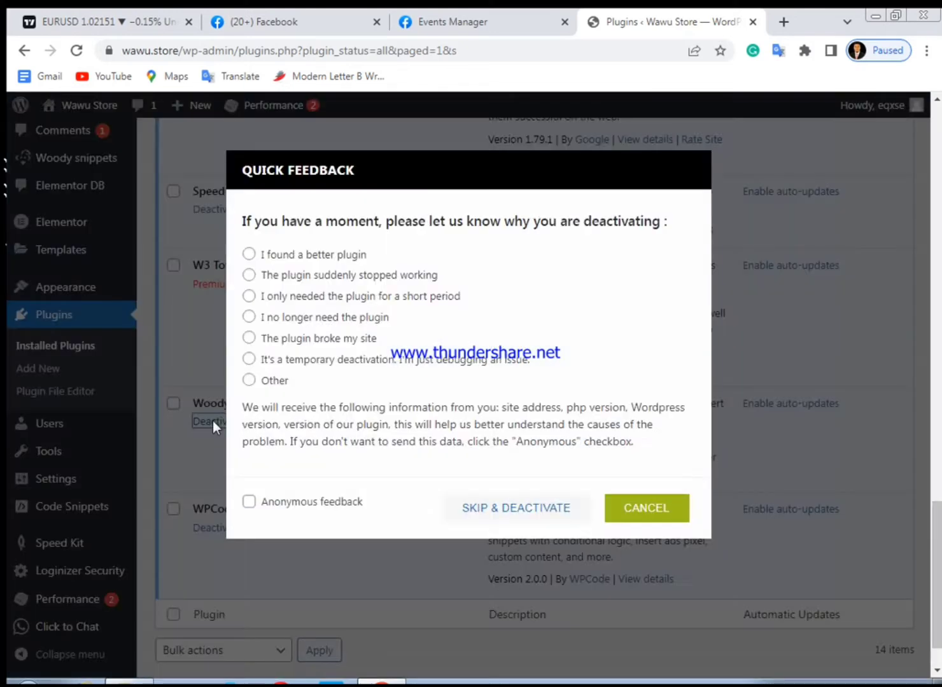
left_click(249, 361)
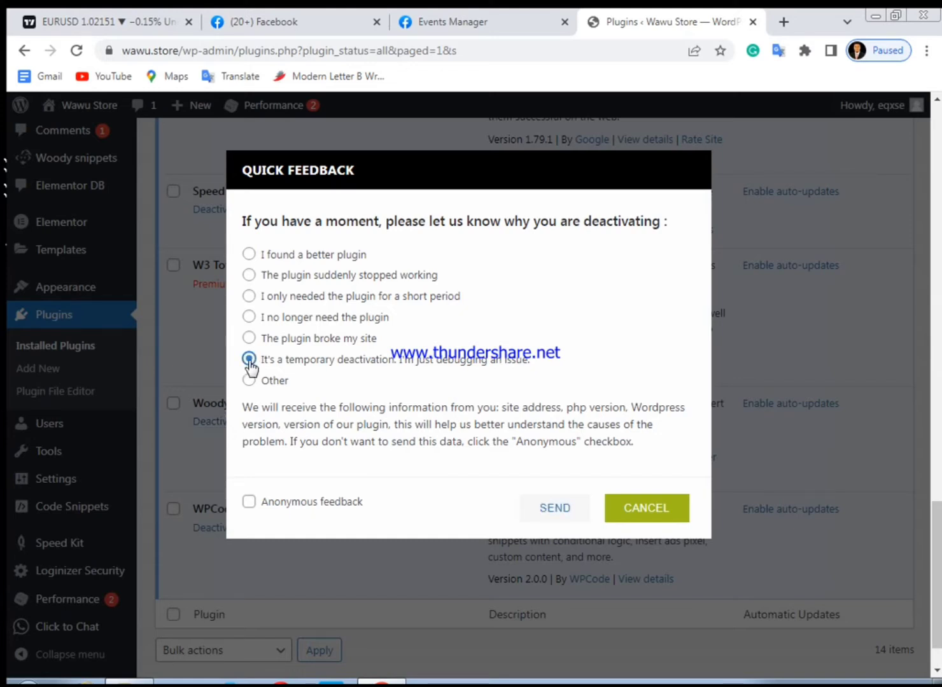
left_click(661, 520)
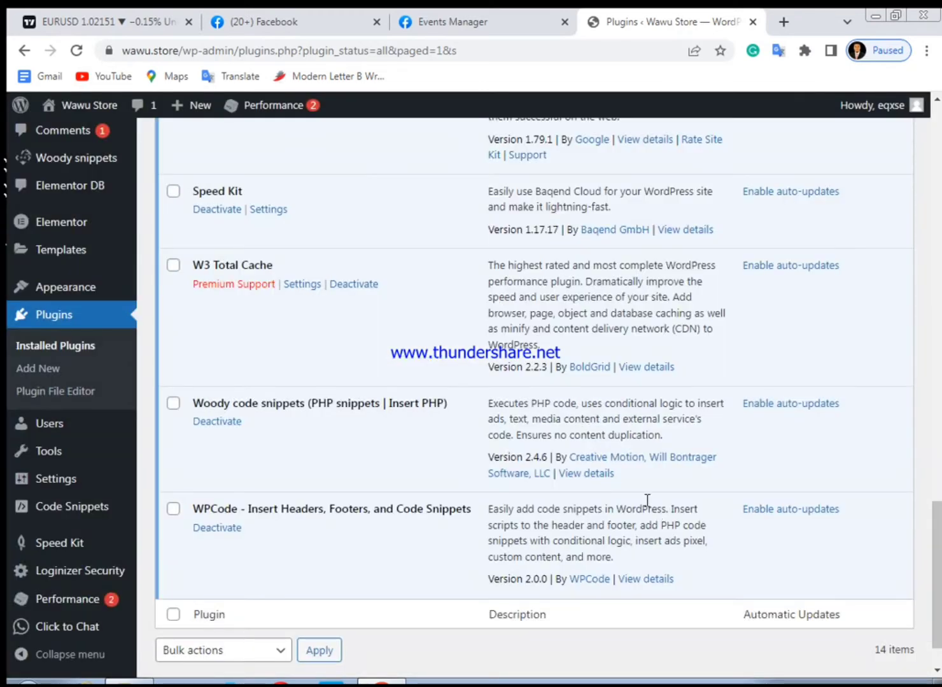
left_click(214, 422)
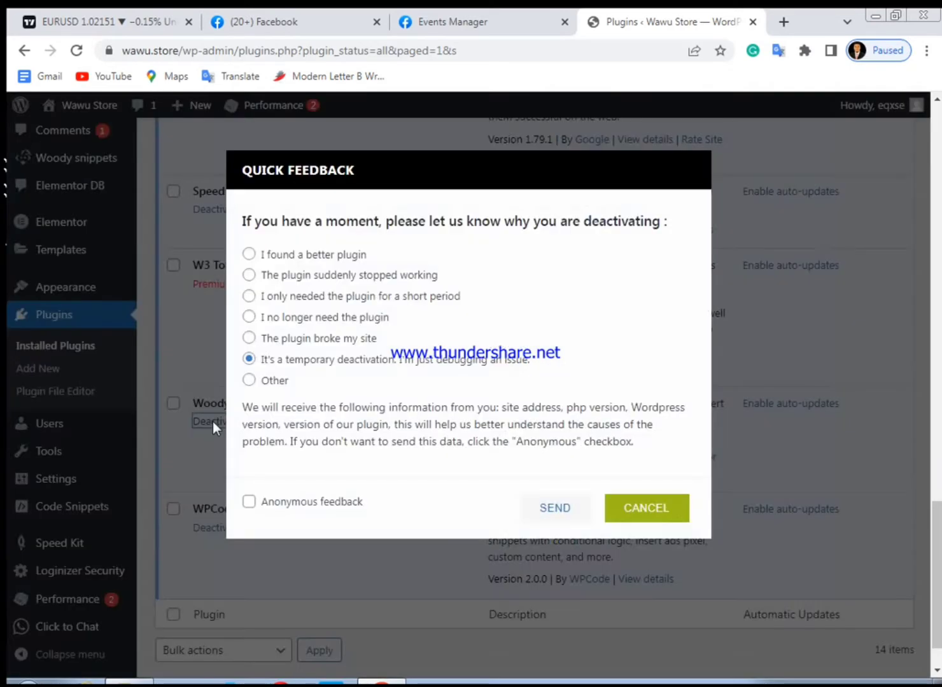
left_click(248, 503)
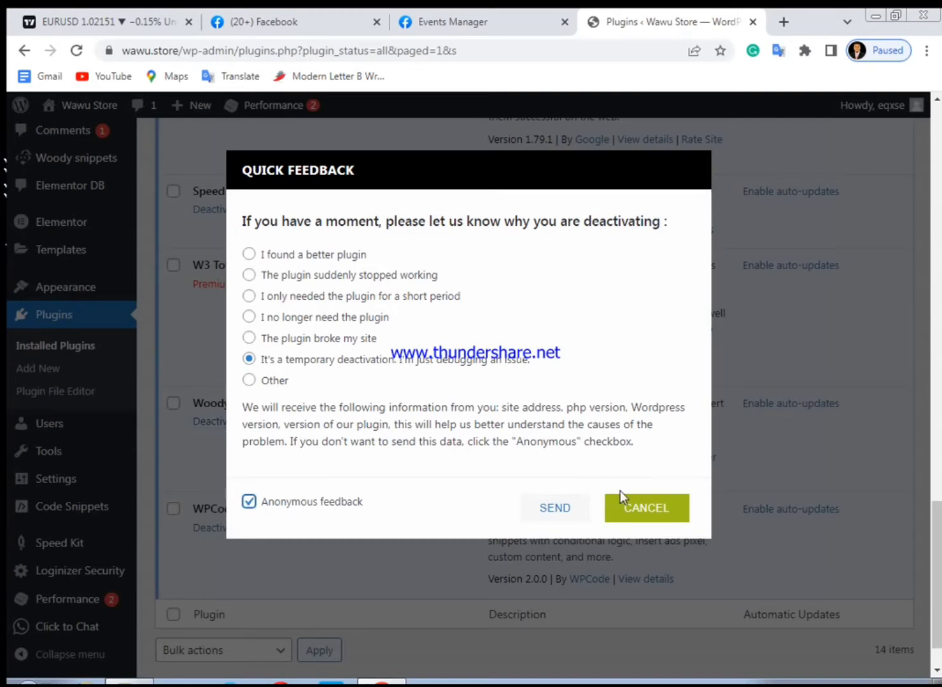
left_click(561, 509)
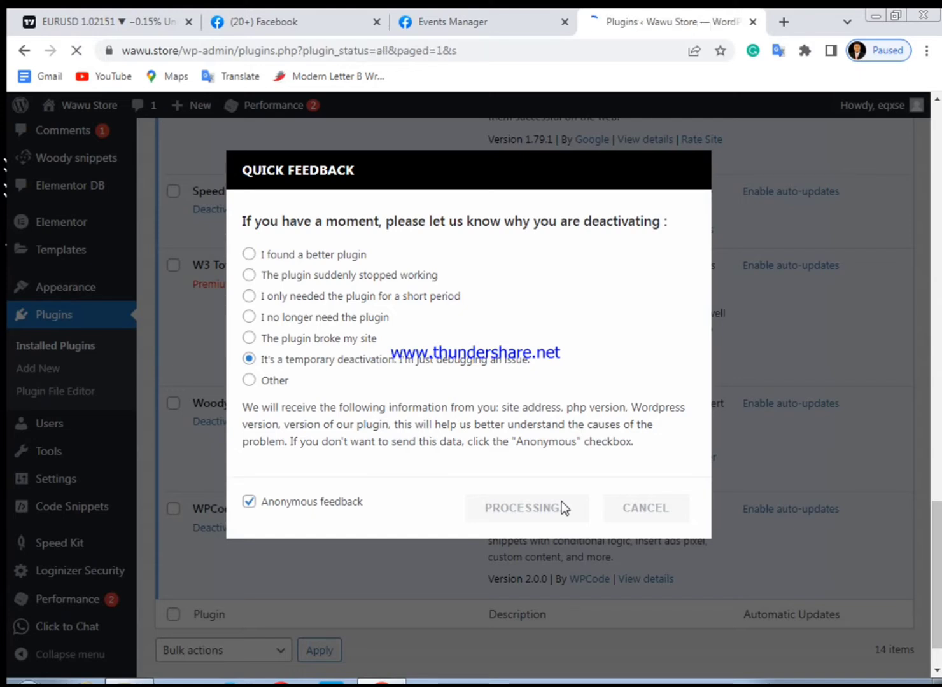
Delete the deactivated Woody code snippets plugin and its data from the installed plugins list
scroll(437, 510, "down", 15)
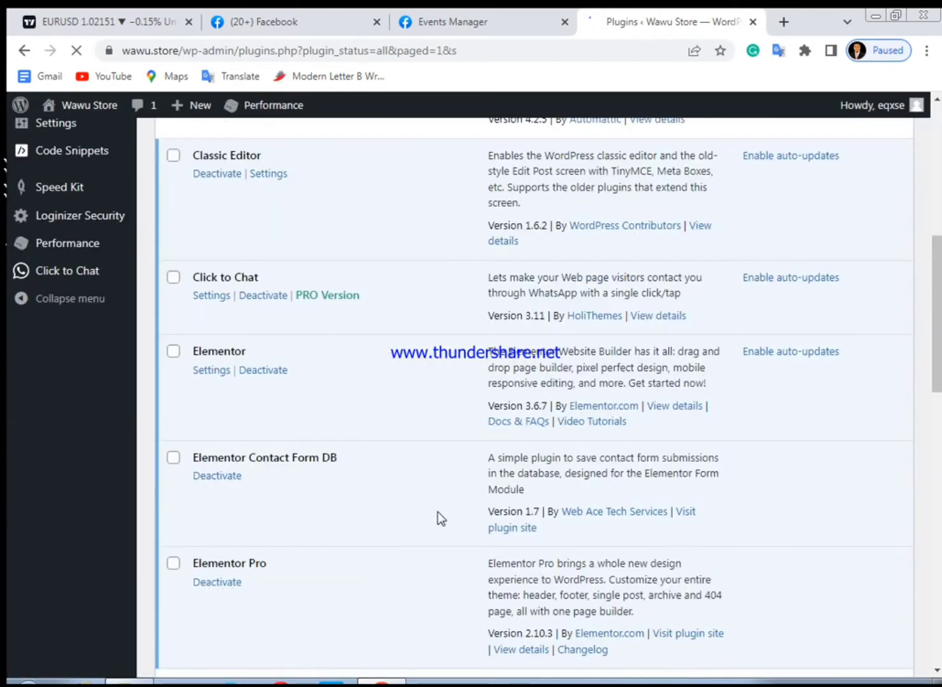
scroll(434, 515, "down", 2)
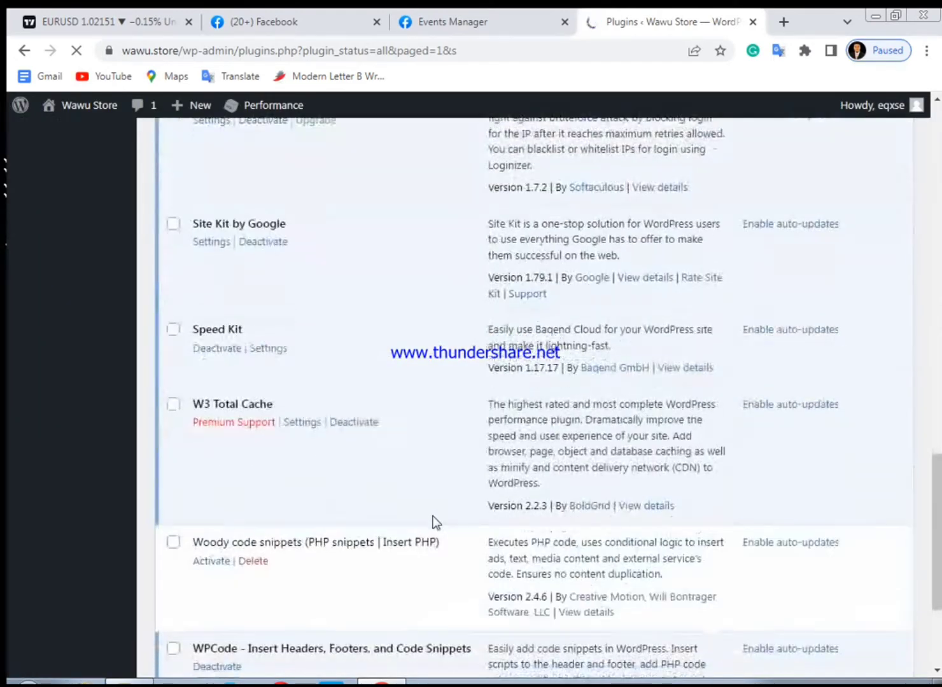
scroll(332, 470, "down", 1)
scroll(332, 470, "down", 1)
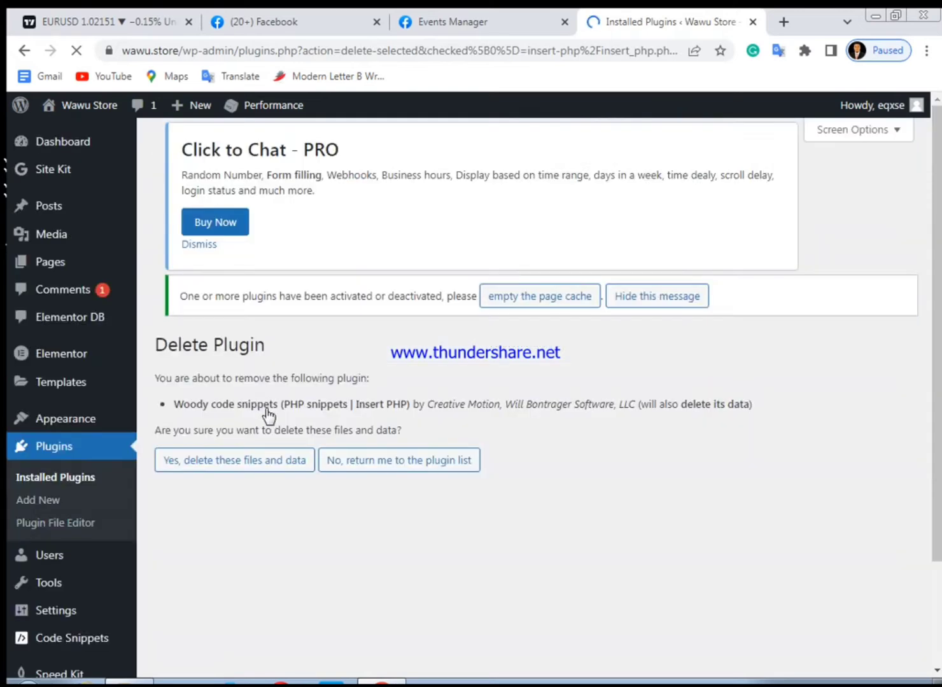
scroll(272, 416, "down", 2)
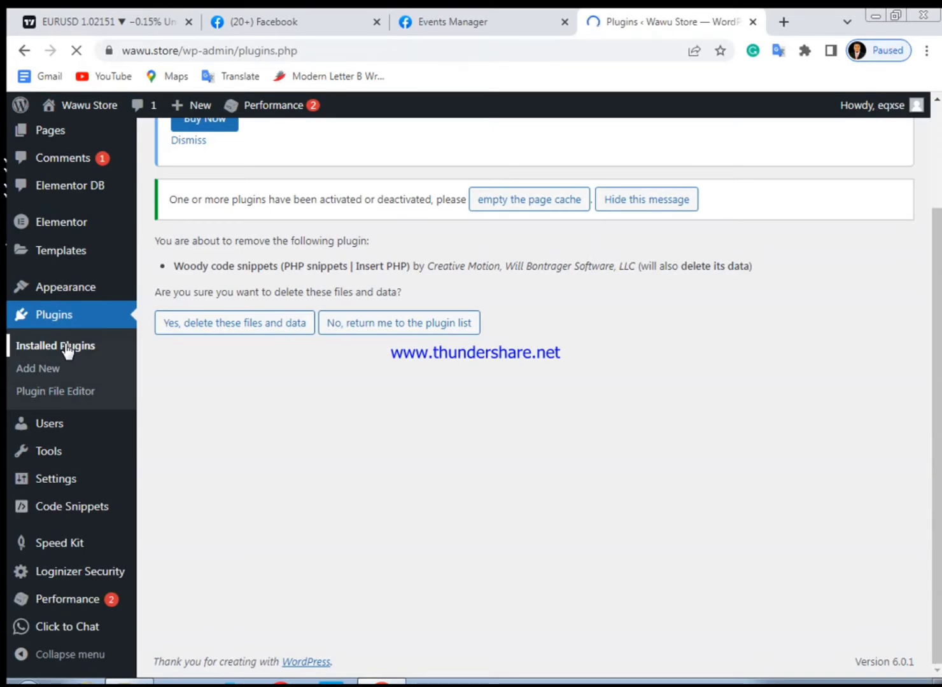
scroll(458, 440, "down", 1)
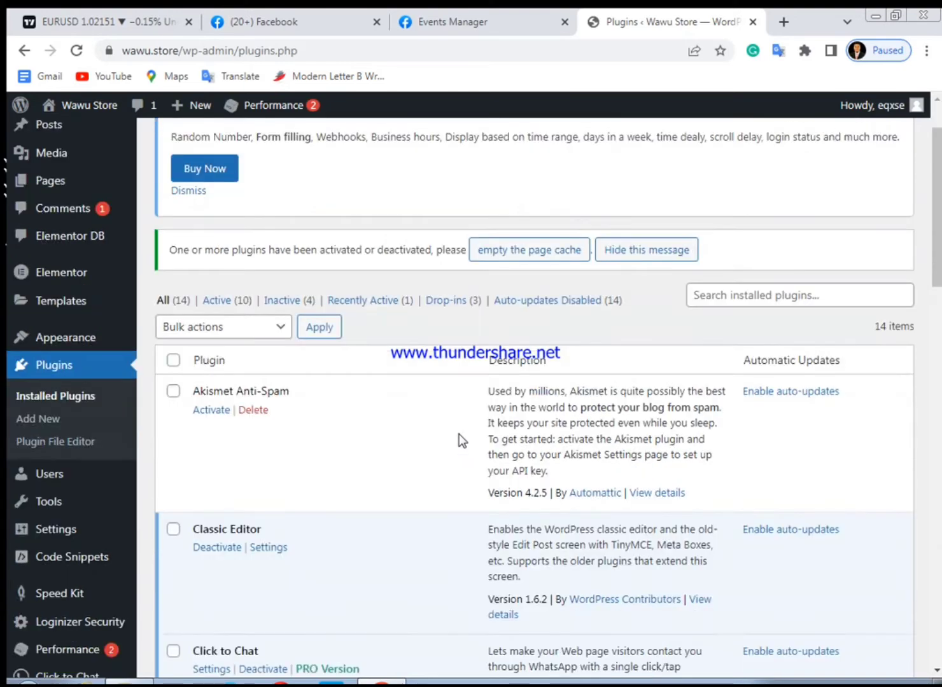
scroll(460, 439, "down", 9)
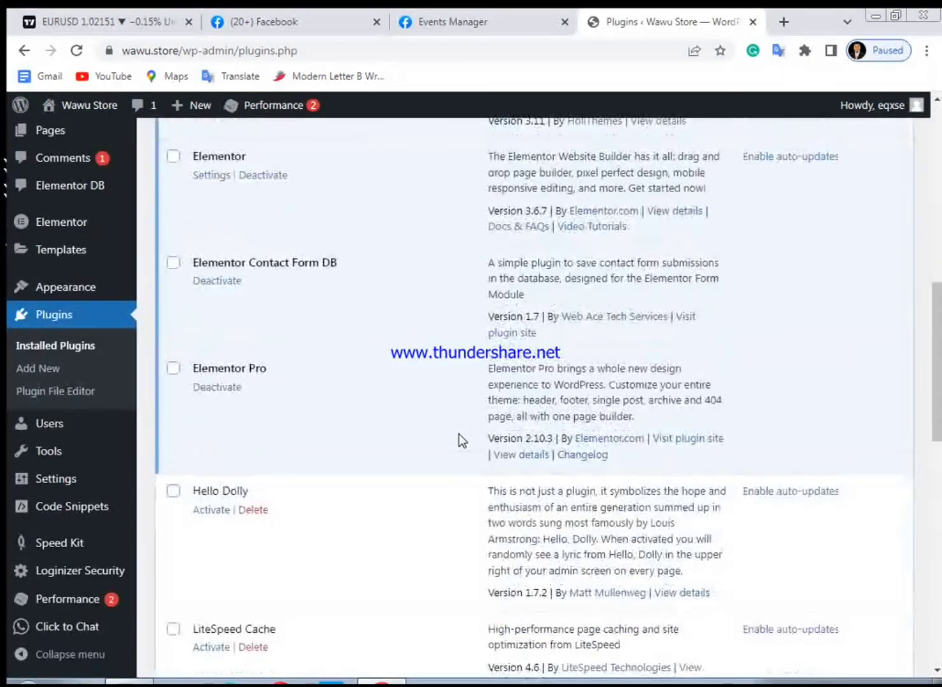
scroll(460, 440, "down", 11)
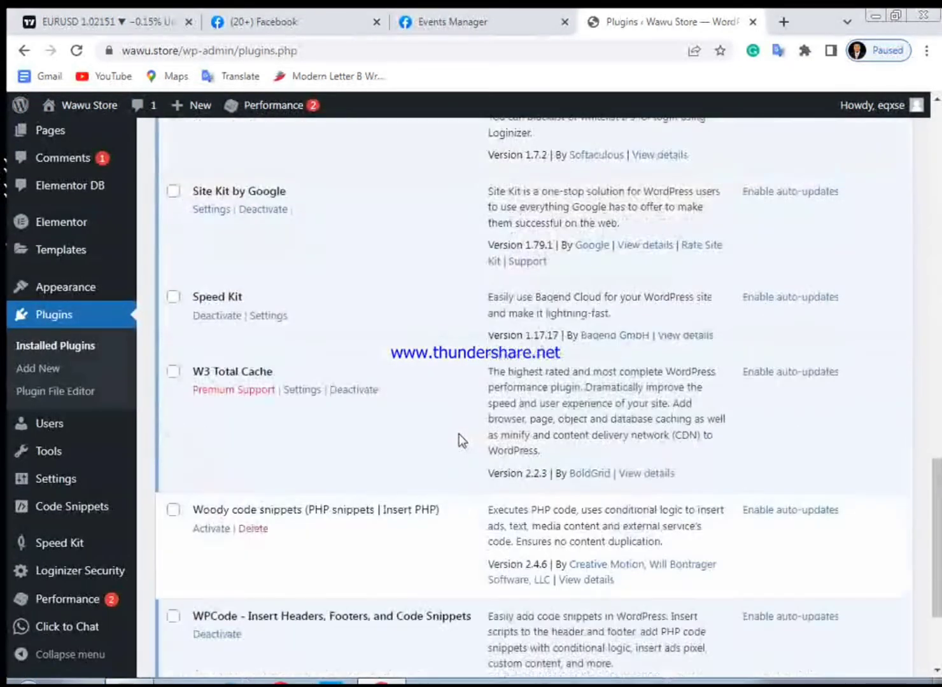
scroll(240, 426, "down", 3)
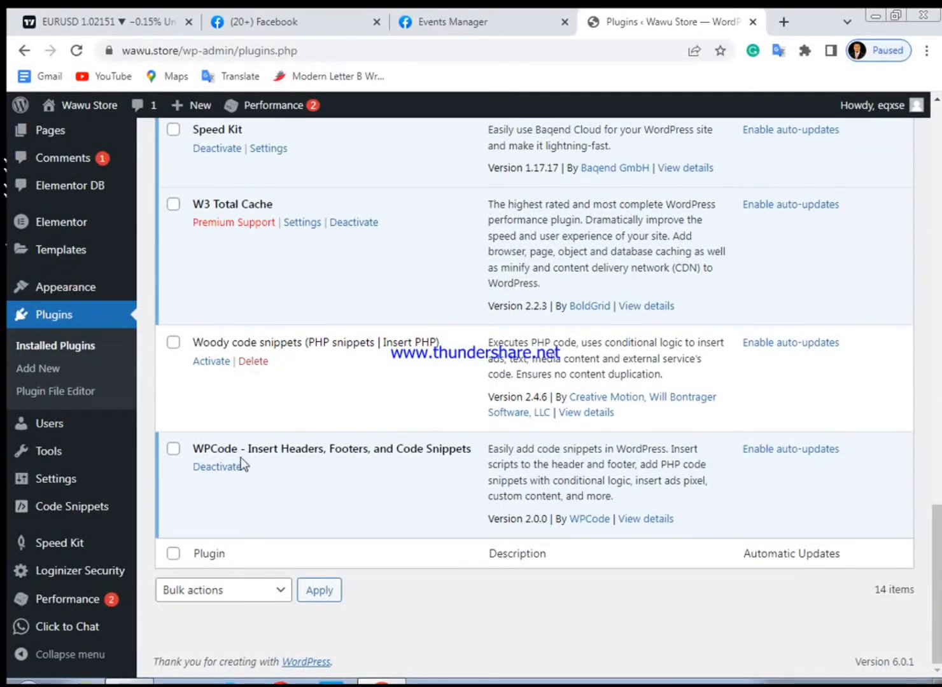
scroll(246, 454, "up", 11)
scroll(245, 456, "up", 8)
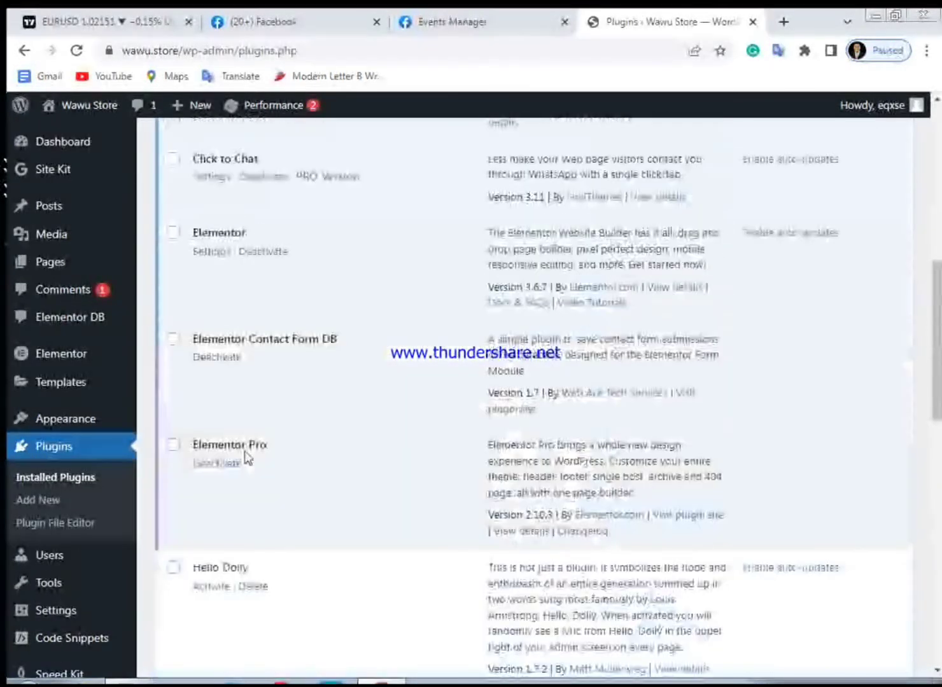
scroll(245, 455, "up", 3)
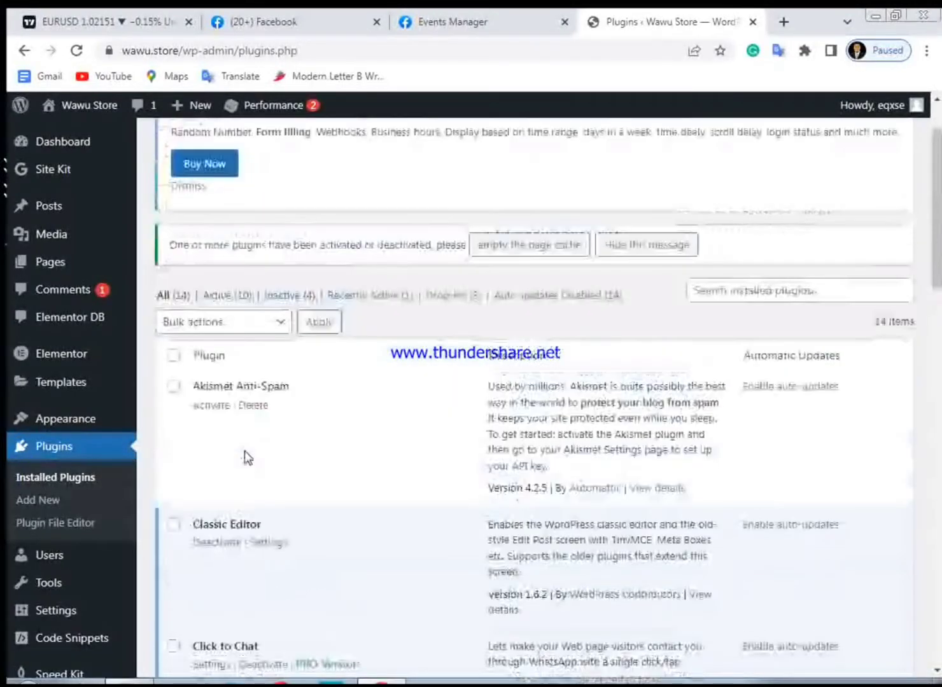
scroll(244, 455, "down", 10)
scroll(249, 451, "down", 8)
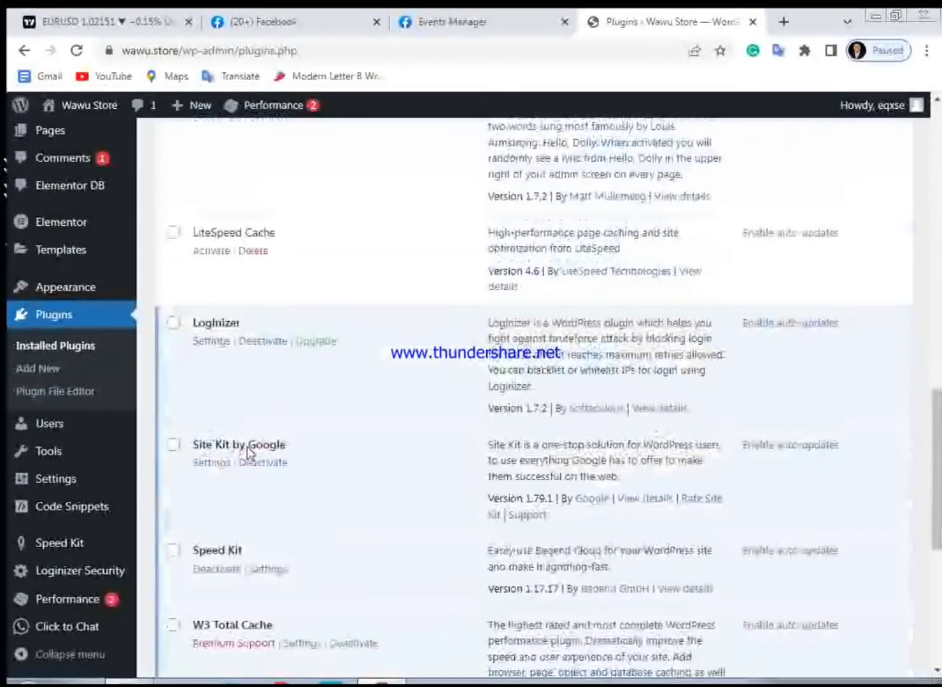
scroll(248, 446, "down", 4)
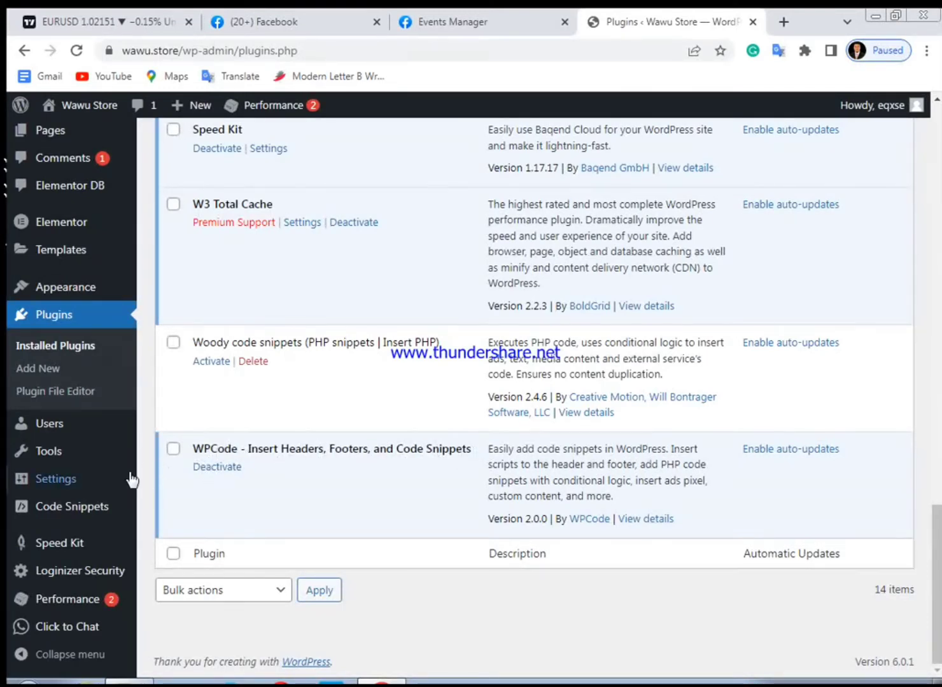
mouse_move(59, 488)
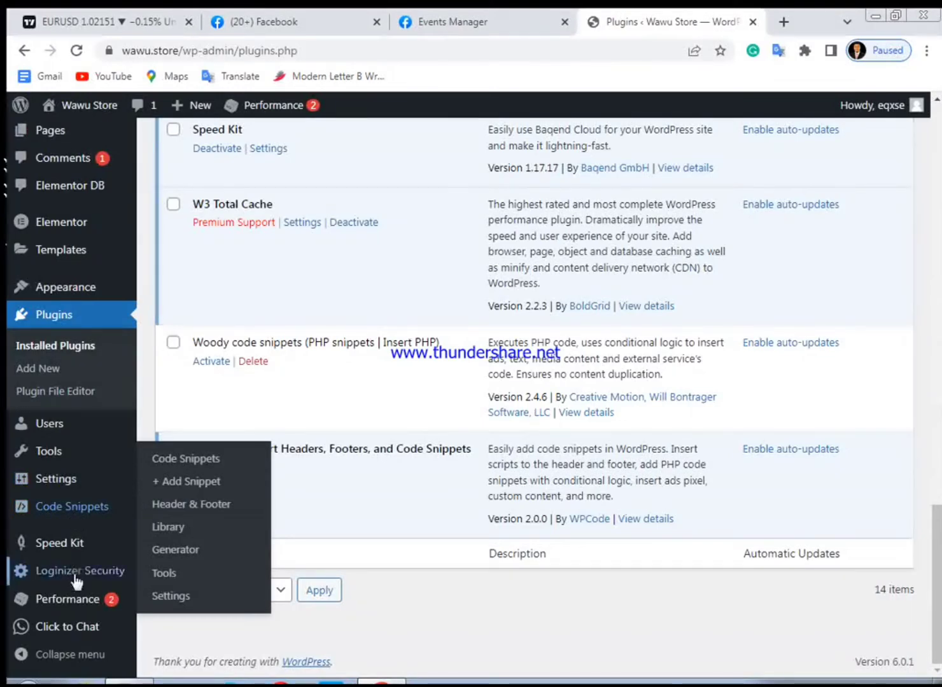
mouse_move(61, 546)
mouse_move(57, 516)
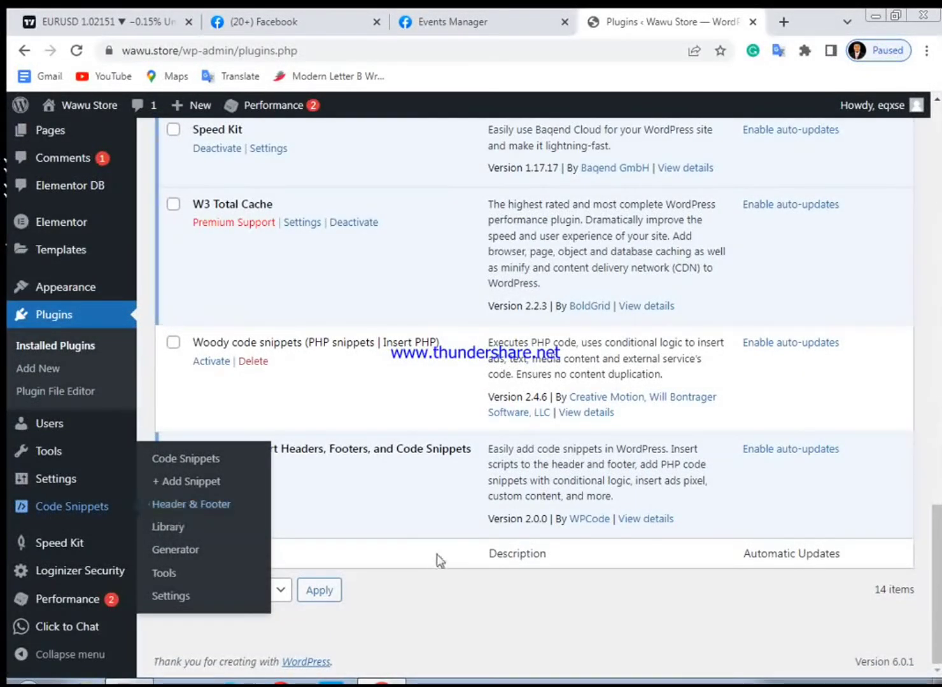
left_click(261, 367)
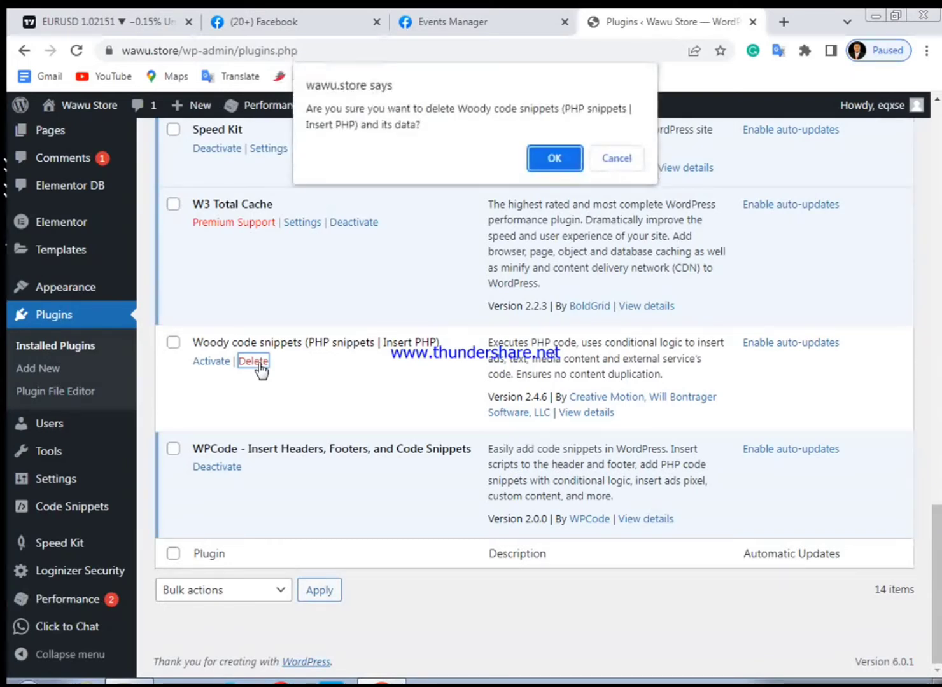
left_click(559, 163)
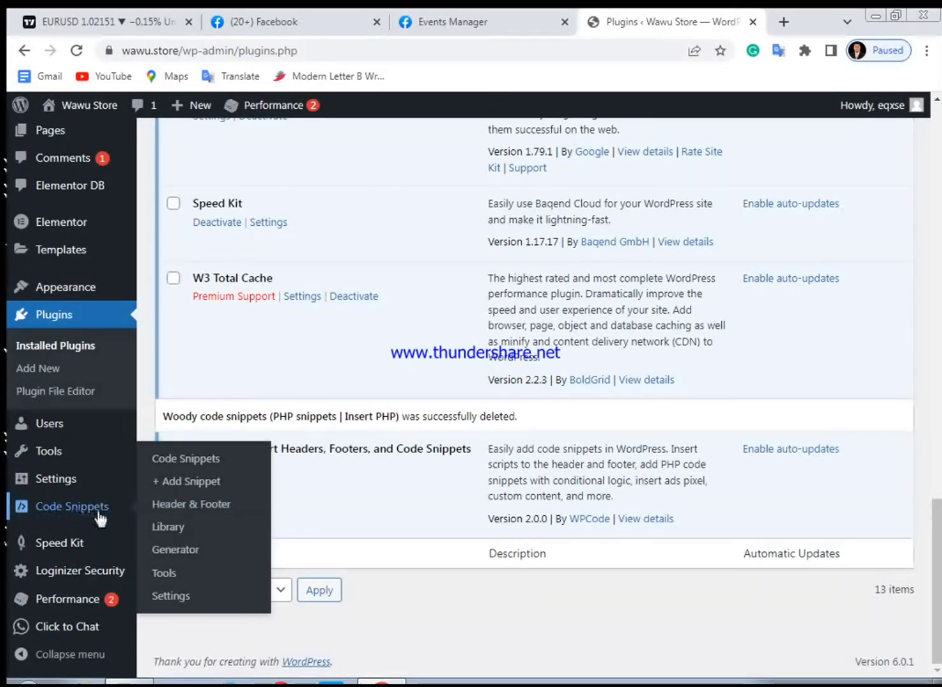
Open the WPCode Header & Footer settings and add a new line after the Meta Pixel code in the Header box
left_click(180, 509)
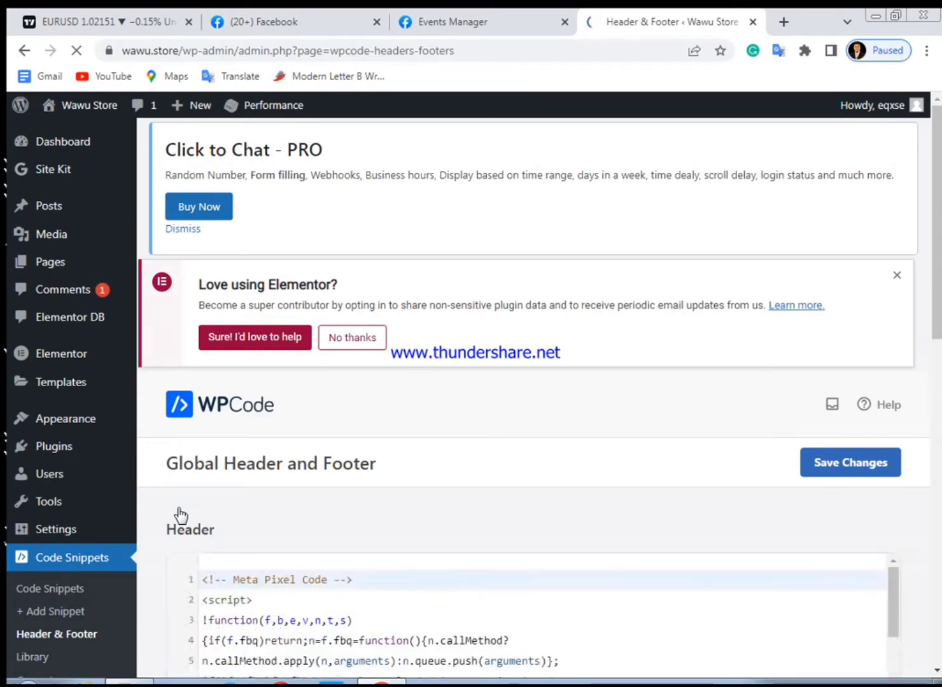
scroll(535, 580, "down", 8)
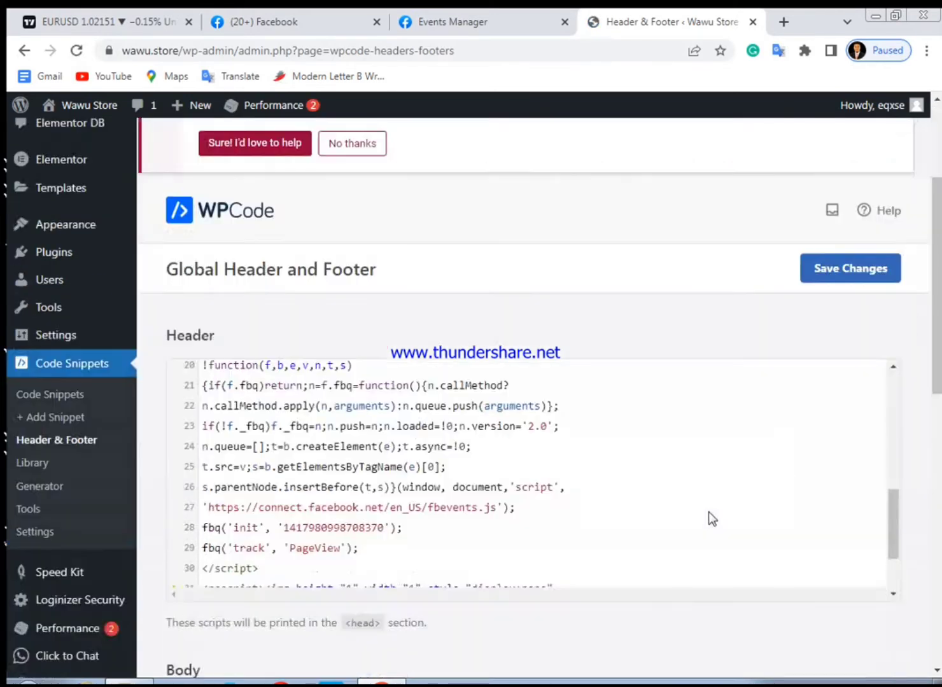
scroll(722, 502, "down", 4)
scroll(736, 496, "up", 5)
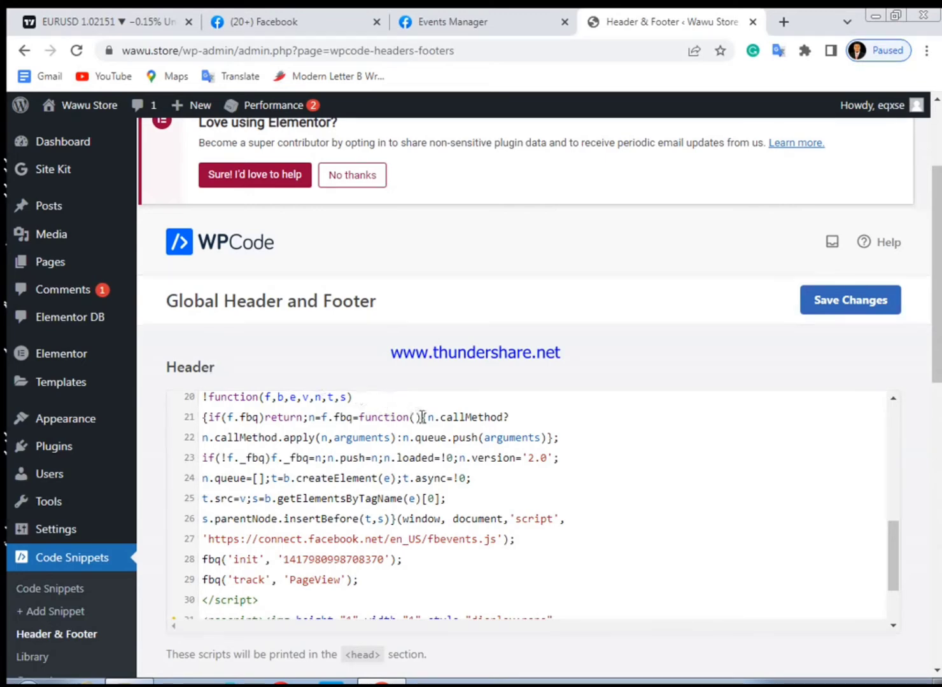
scroll(420, 420, "down", 5)
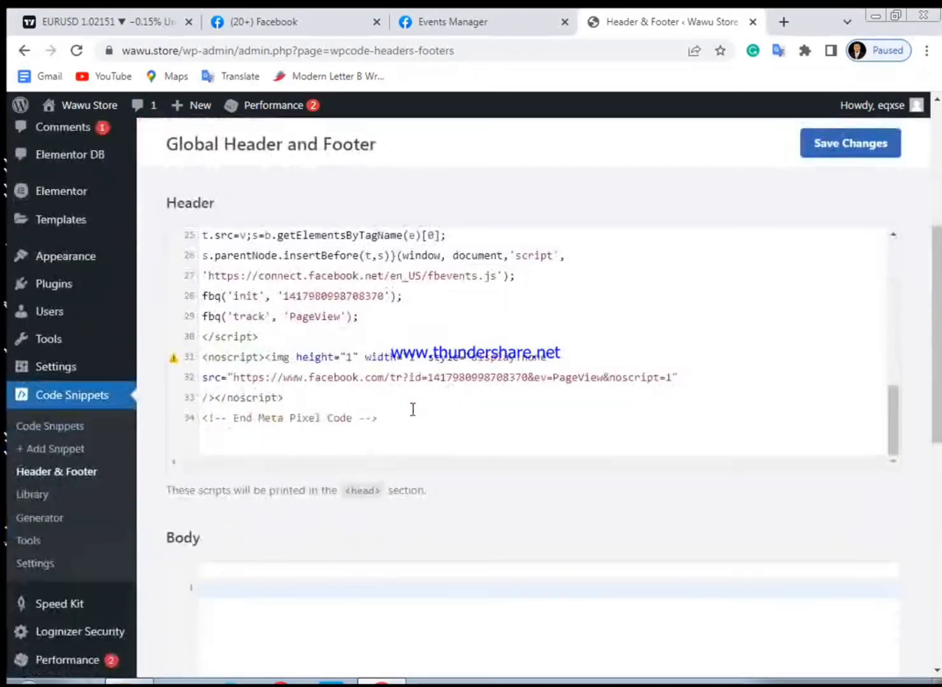
left_click(378, 416)
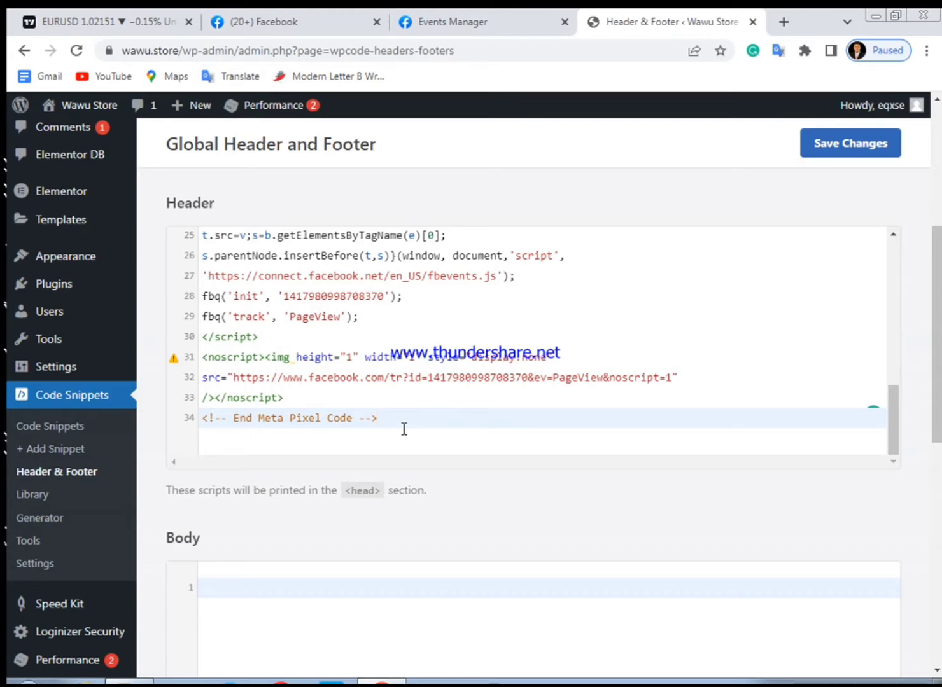
key("Return")
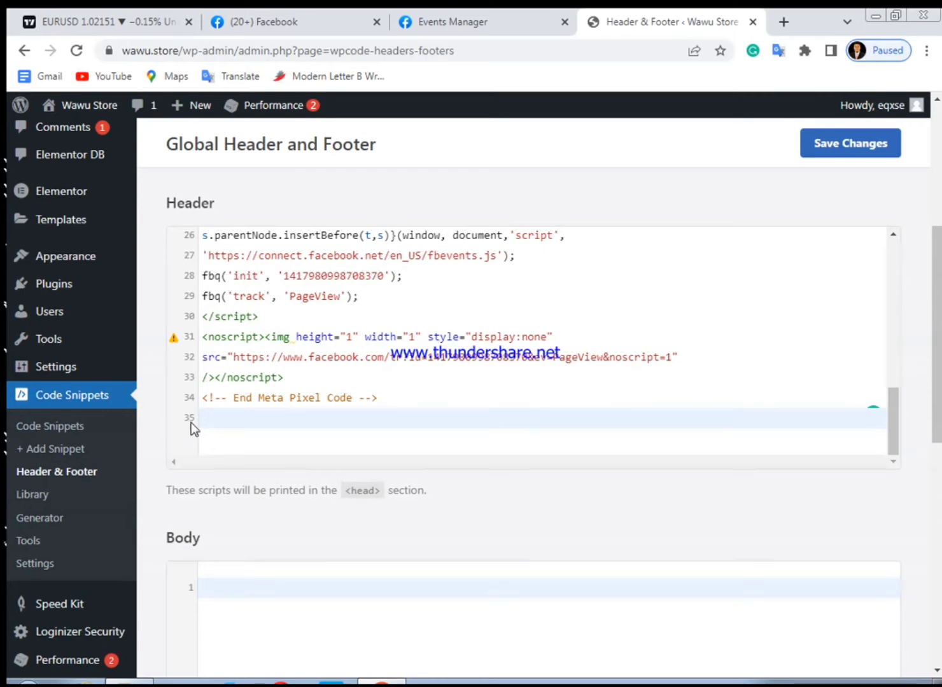
Switch to the Facebook Events Manager tab
left_click(443, 27)
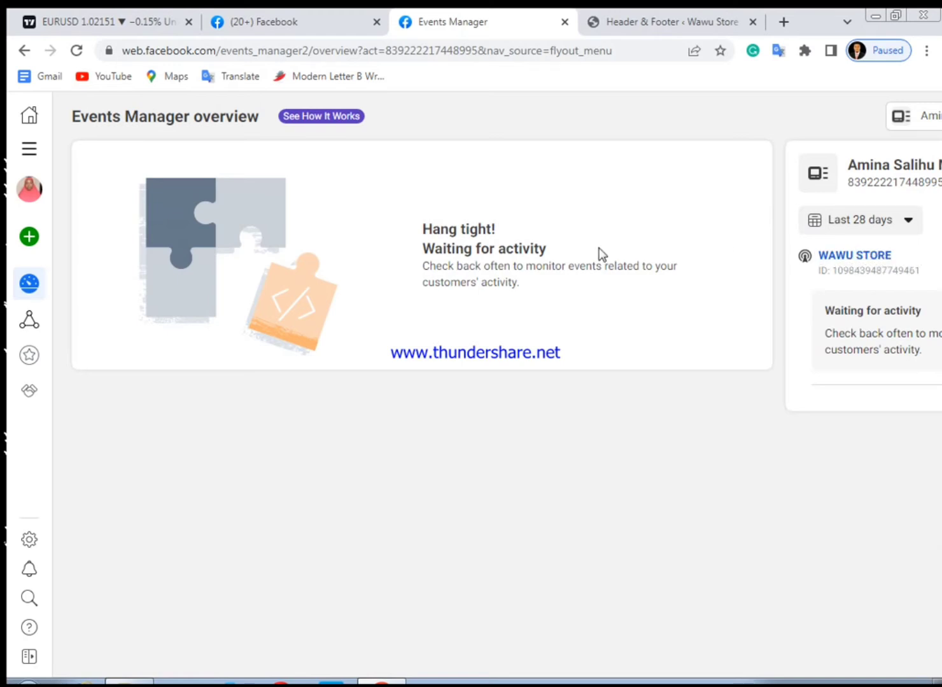
Open the WAWU STORE pixel's setup, choose manual code installation, and copy the pixel base code
left_click(844, 257)
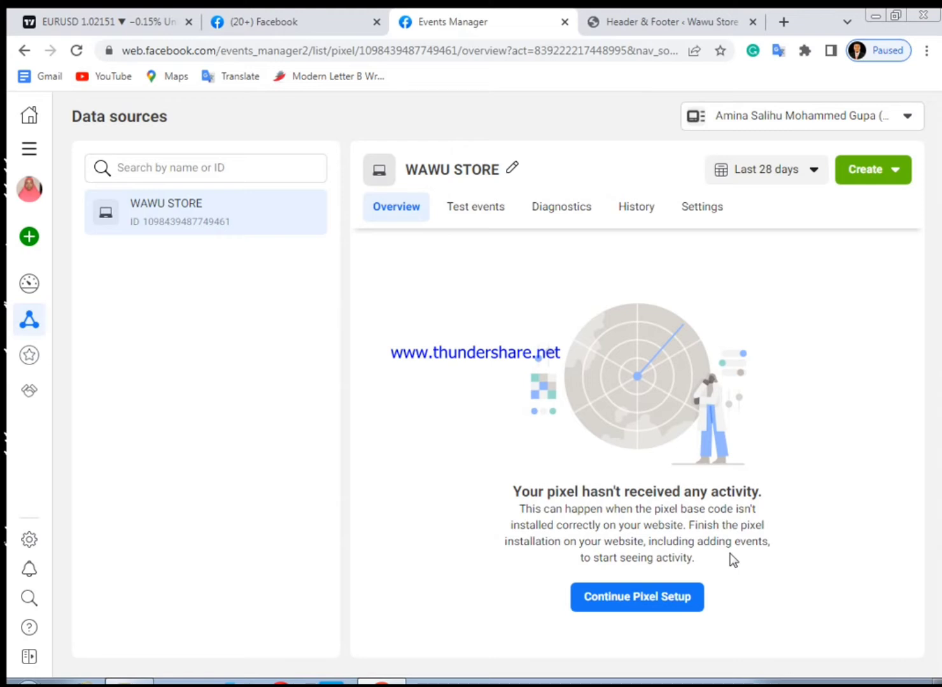
left_click(627, 600)
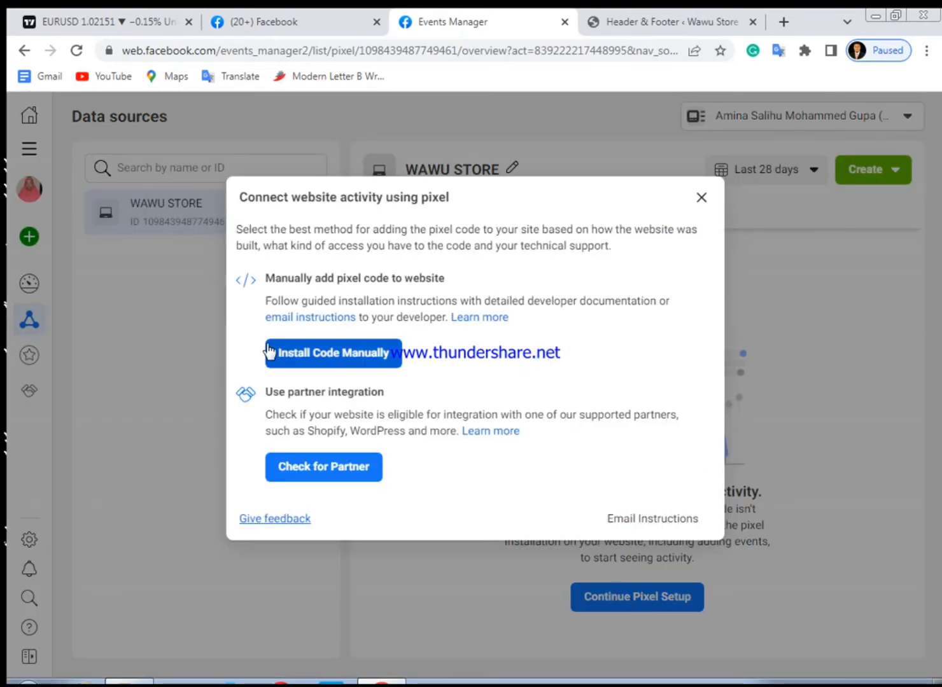
left_click(361, 364)
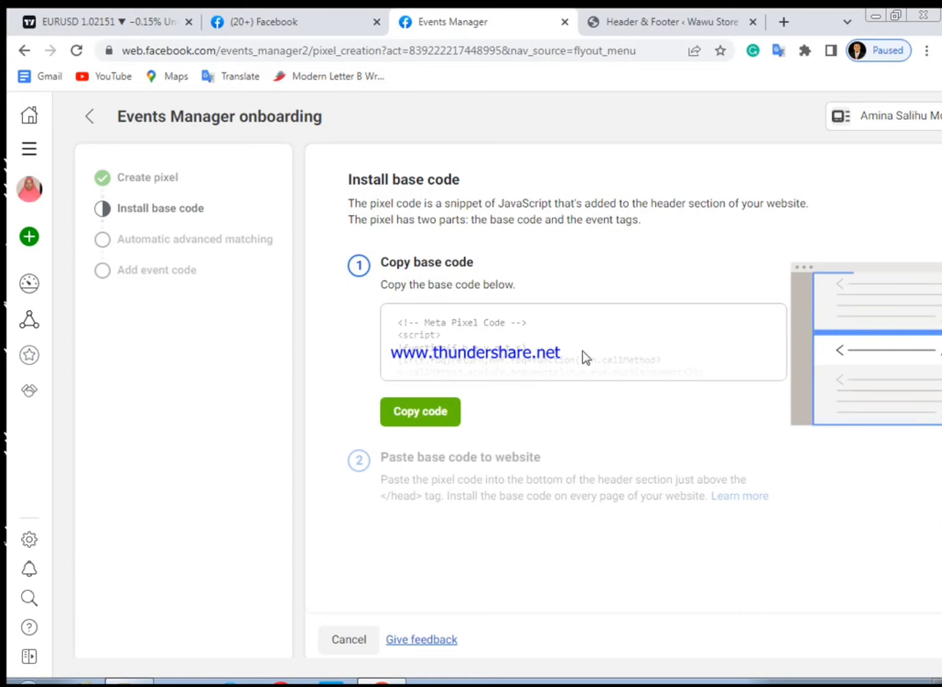
left_click(420, 425)
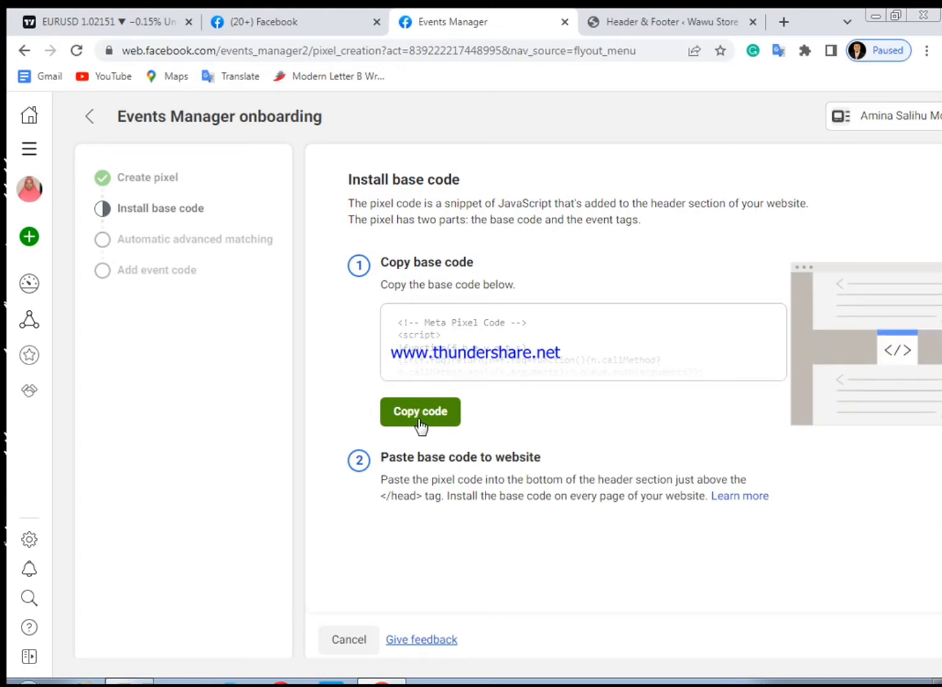
Paste the copied pixel base code on the new last line of the WPCode Header box, save the changes, and reload the page
left_click(620, 19)
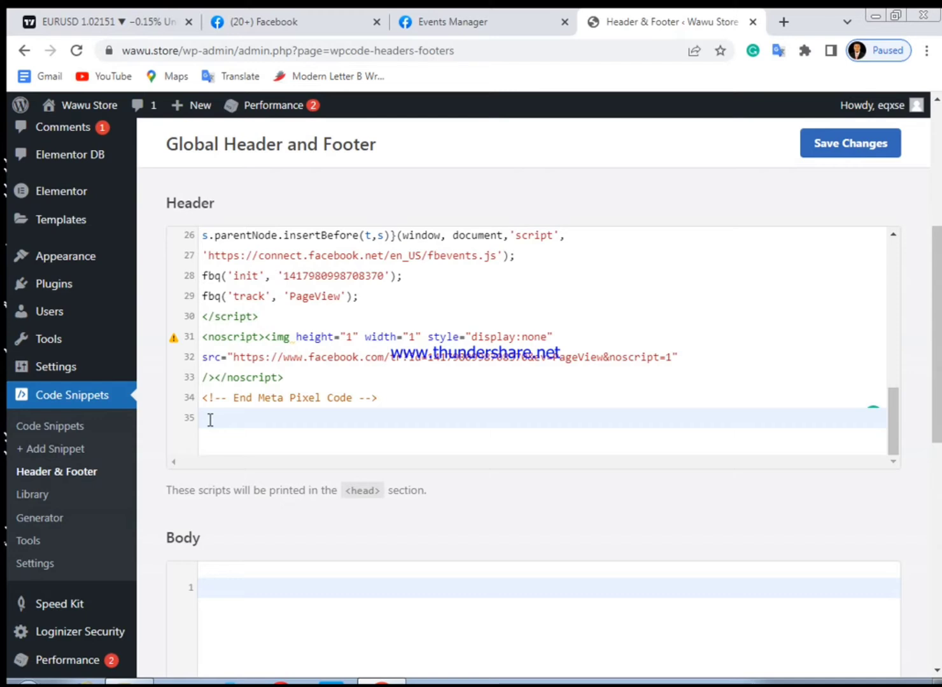
key("ctrl+v")
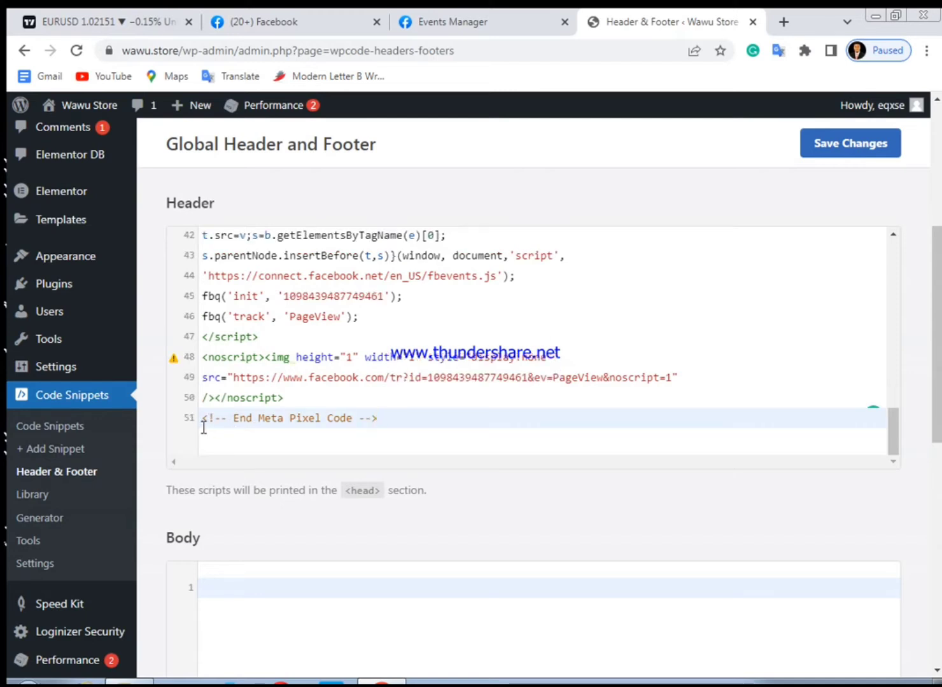
scroll(203, 398, "up", 8)
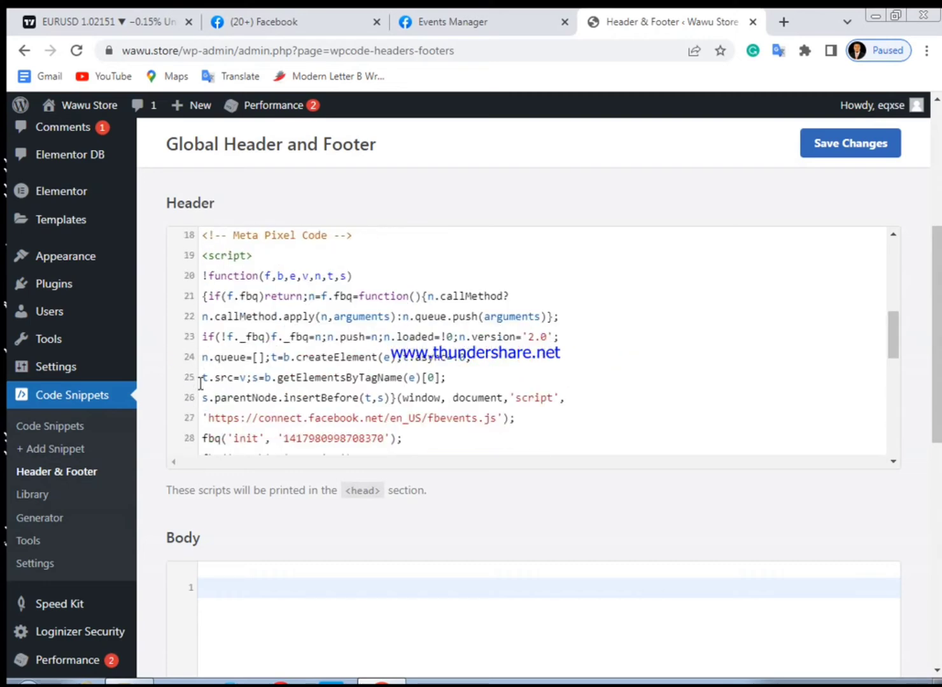
scroll(203, 353, "up", 3)
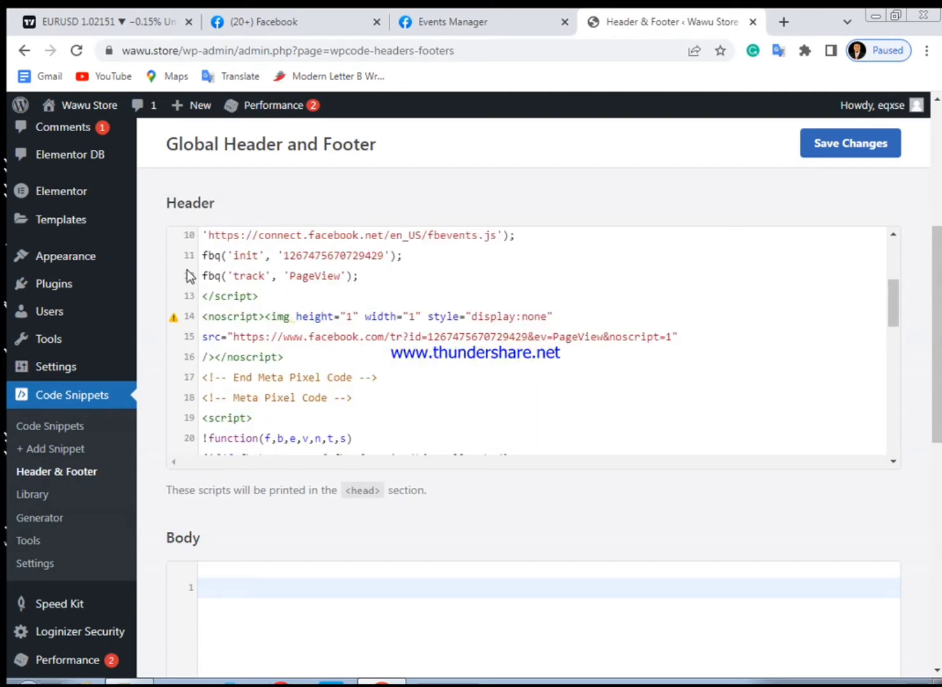
scroll(194, 426, "down", 4)
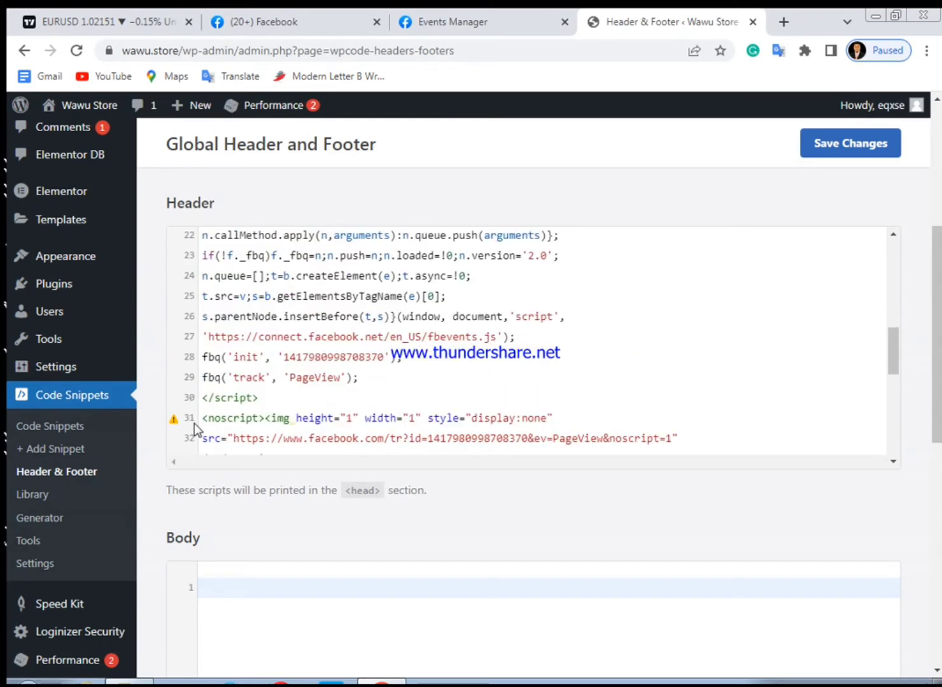
scroll(202, 413, "down", 2)
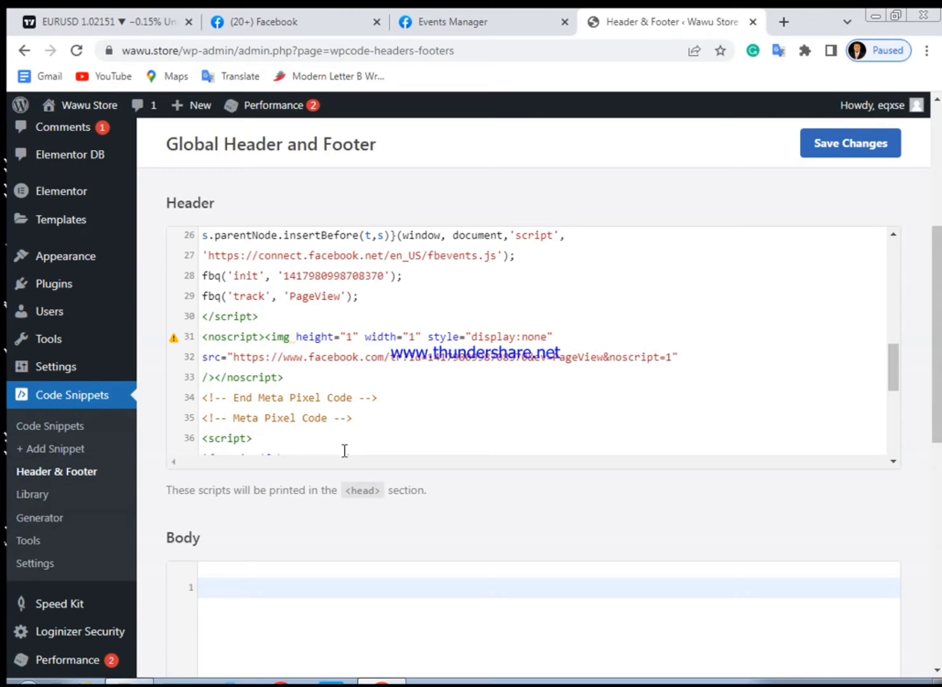
scroll(345, 450, "down", 9)
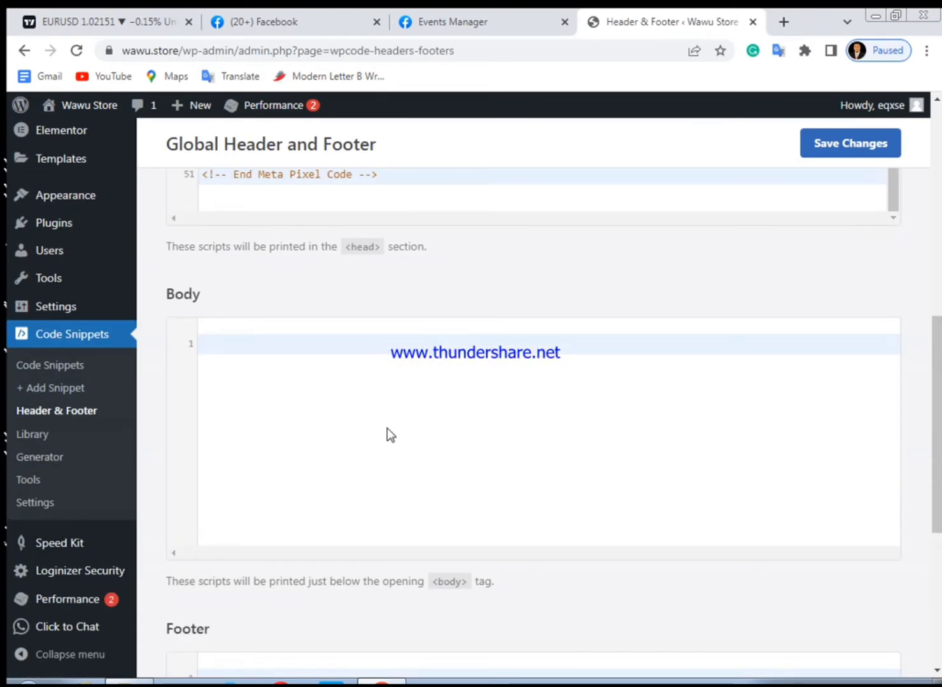
scroll(387, 427, "up", 4)
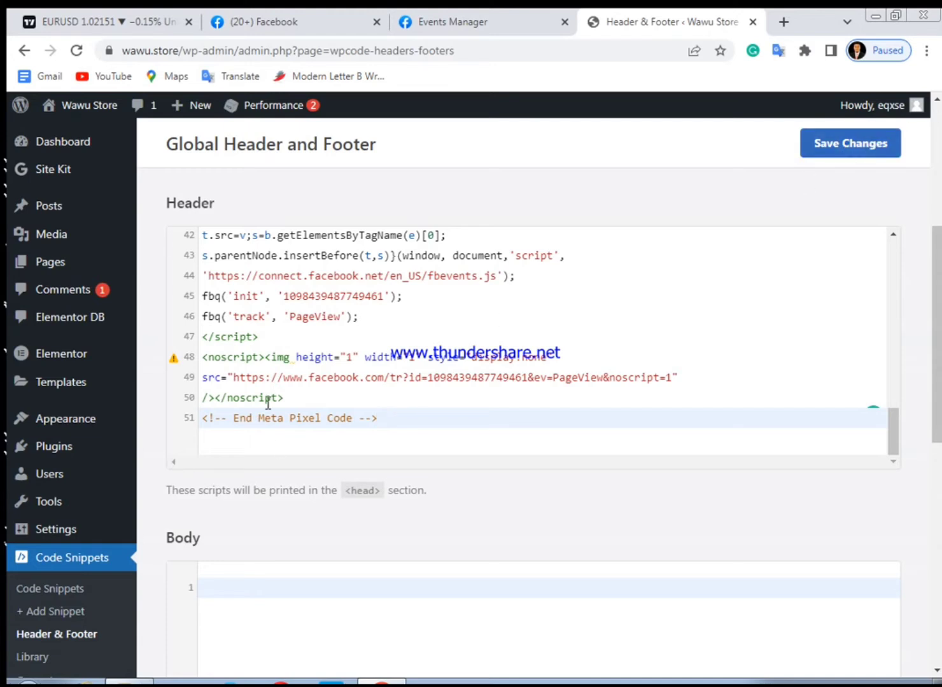
left_click(816, 159)
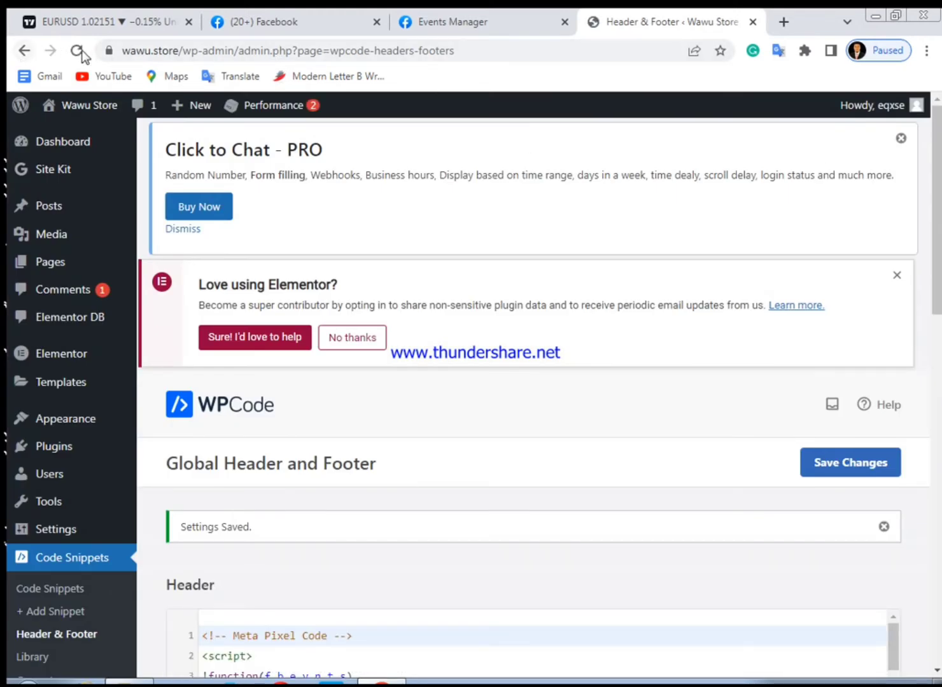
left_click(77, 51)
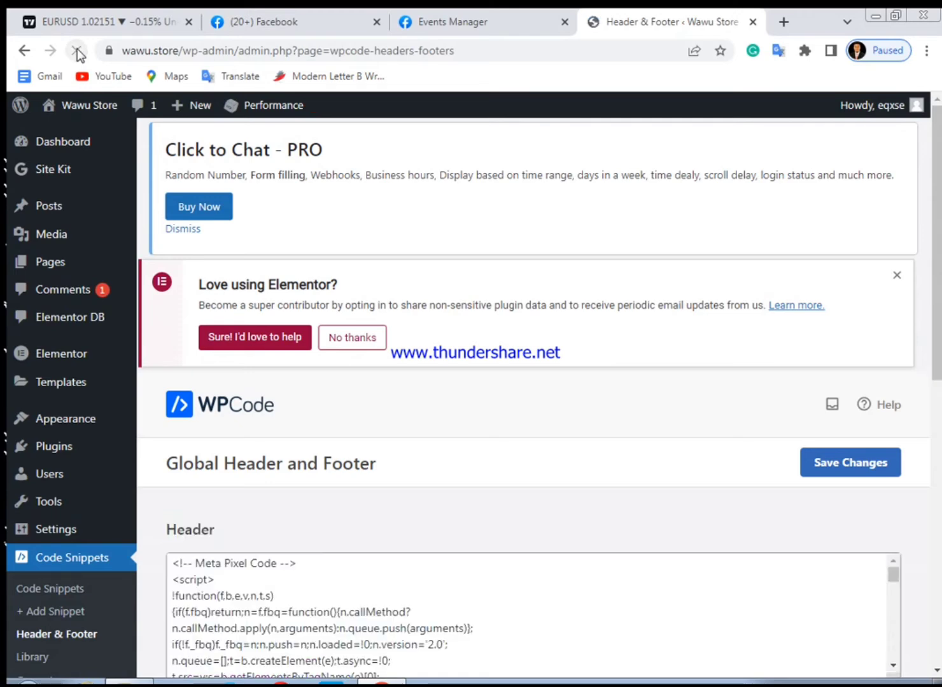
Leave the Events Manager pixel creation workflow, confirming the exit
left_click(441, 24)
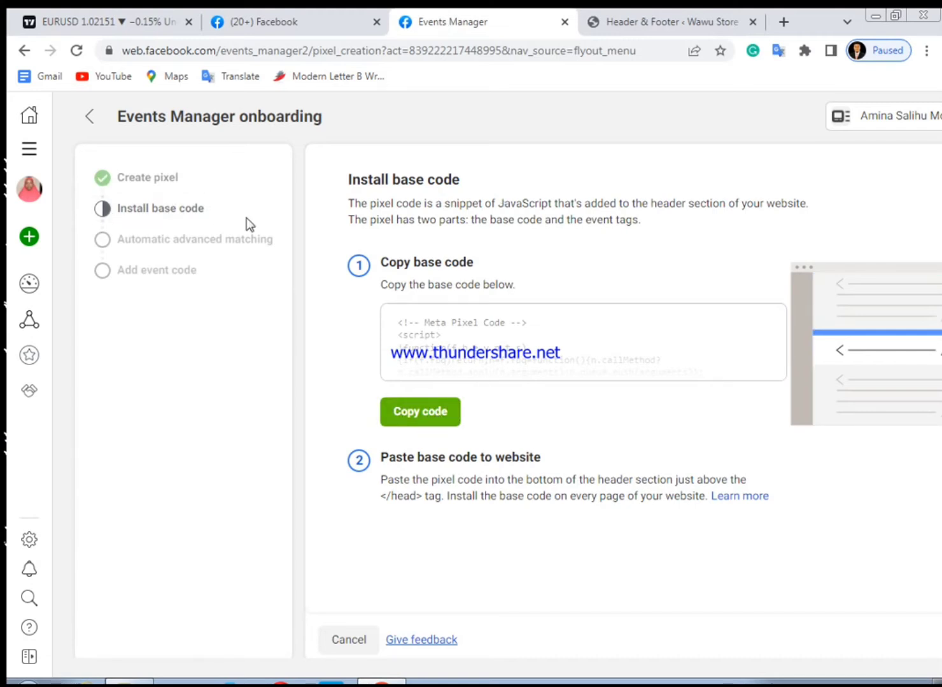
left_click(348, 642)
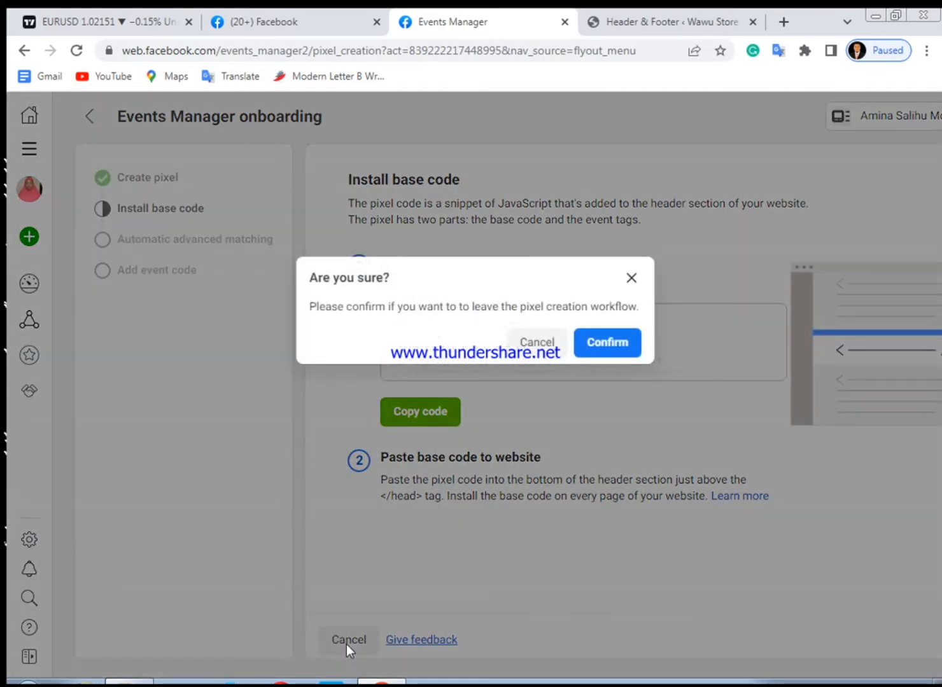
left_click(608, 344)
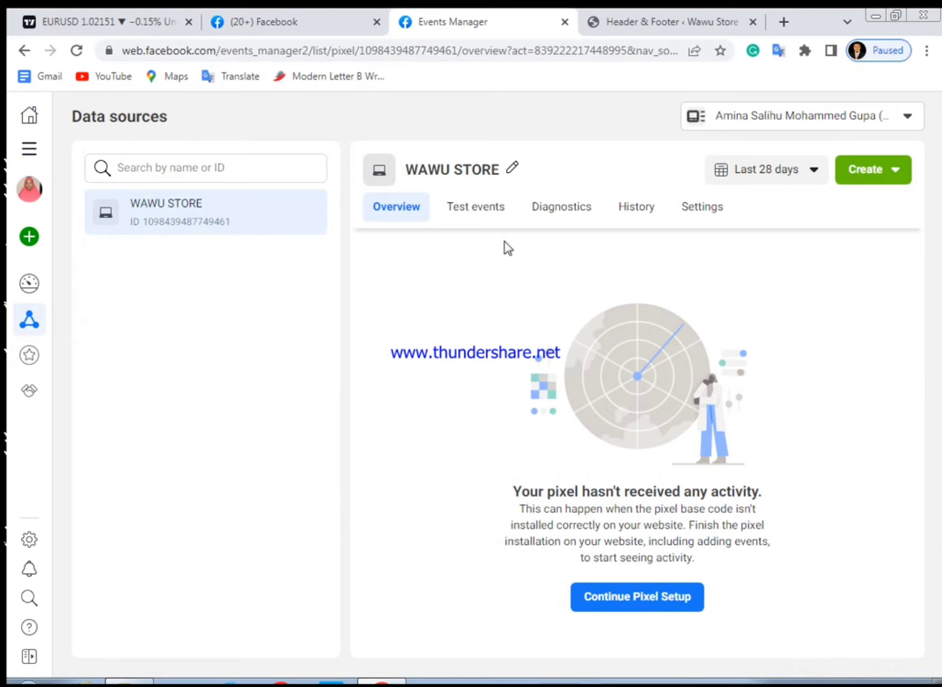
left_click(77, 51)
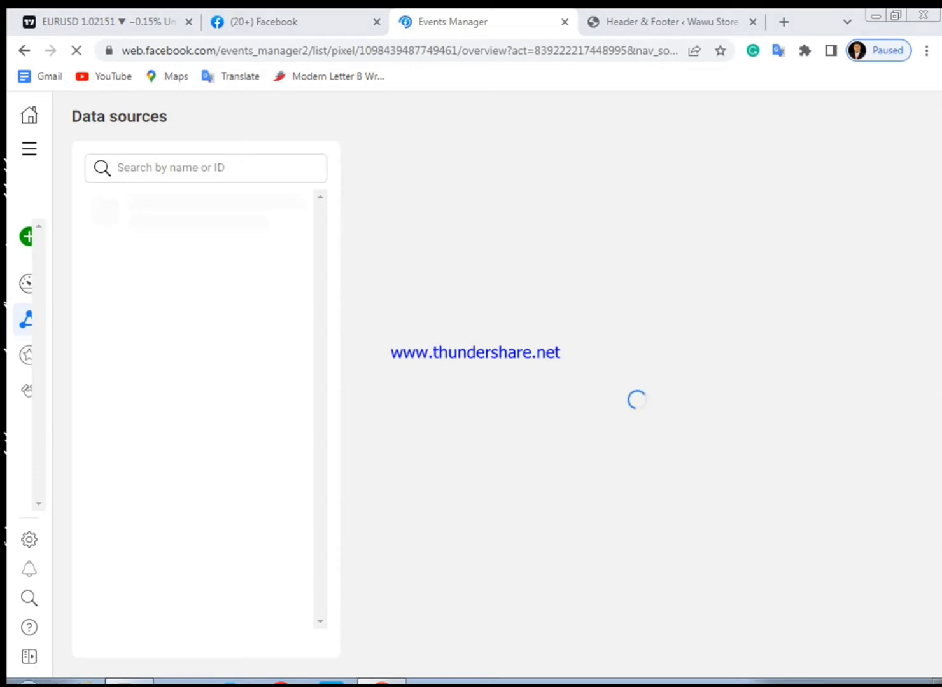
right_click(816, 680)
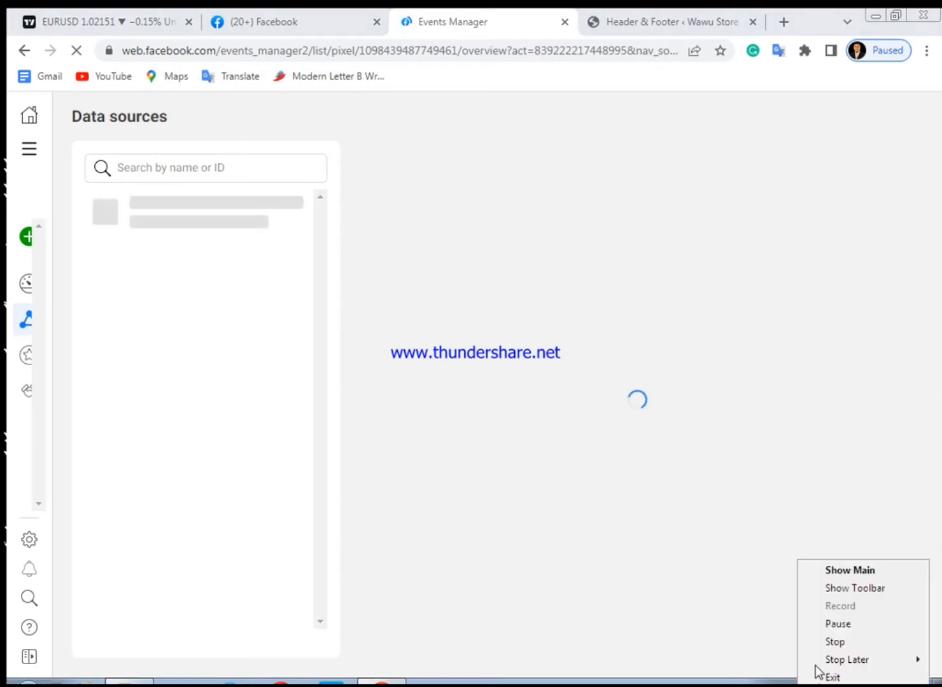
left_click(837, 625)
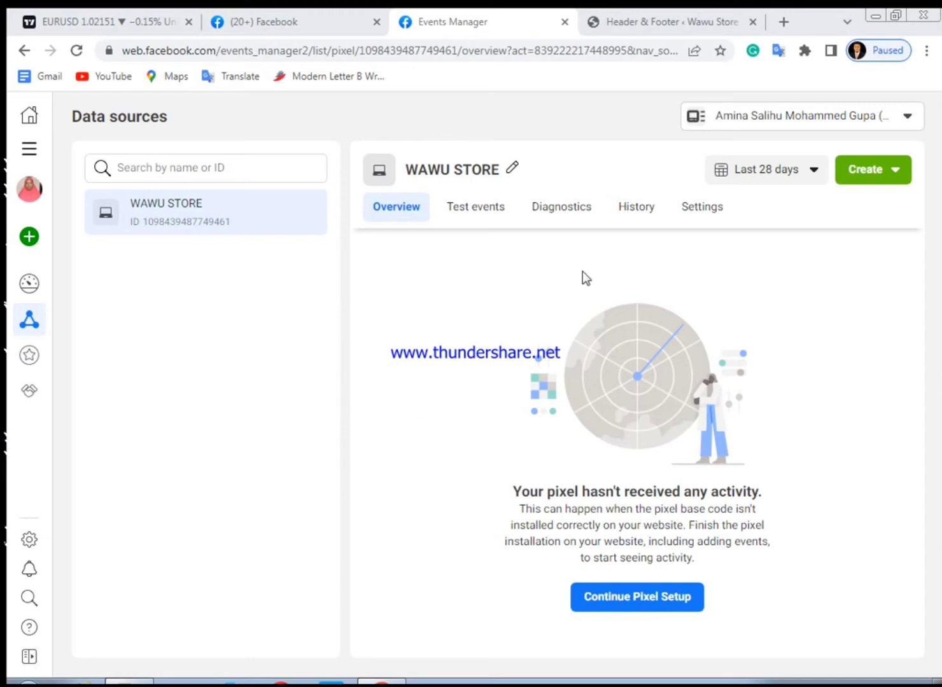
Open the WAWU STORE pixel's Settings and review its details, cookie, matching and event setup options
left_click(691, 210)
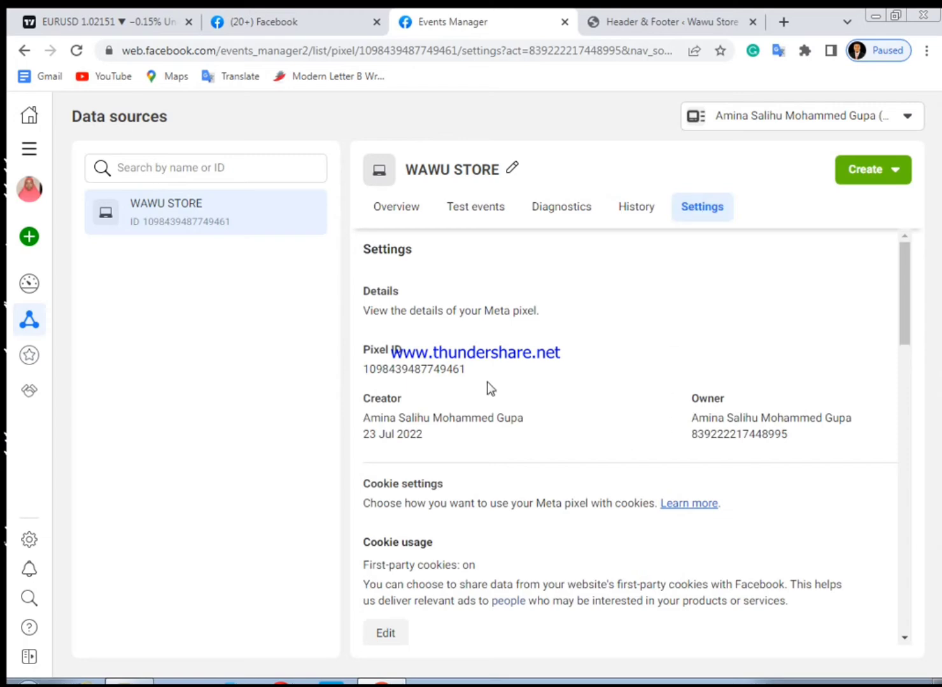
scroll(486, 380, "down", 6)
scroll(486, 381, "down", 4)
scroll(487, 384, "up", 4)
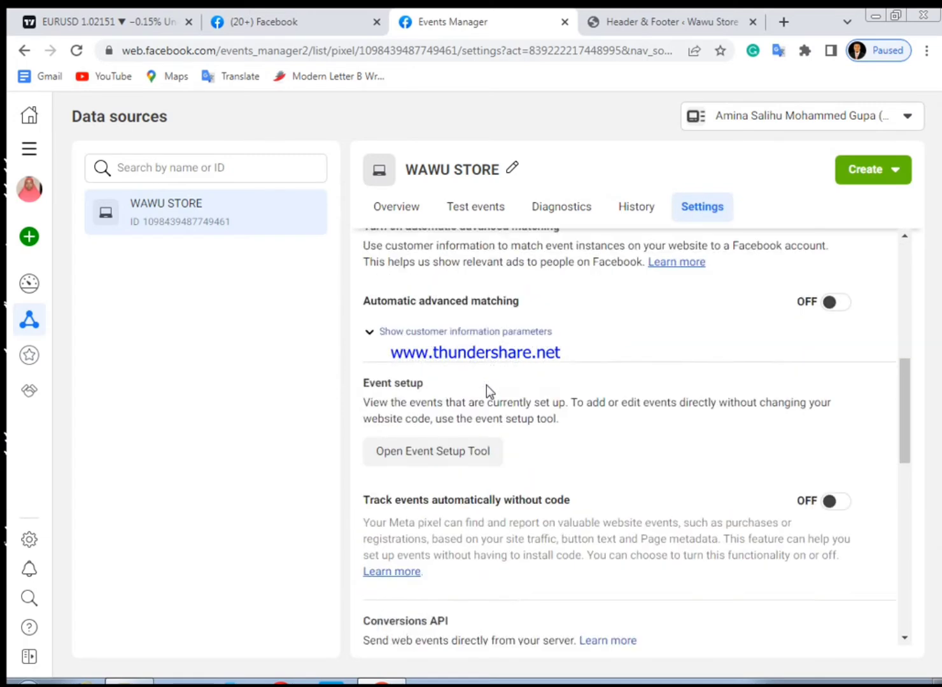
scroll(487, 391, "down", 7)
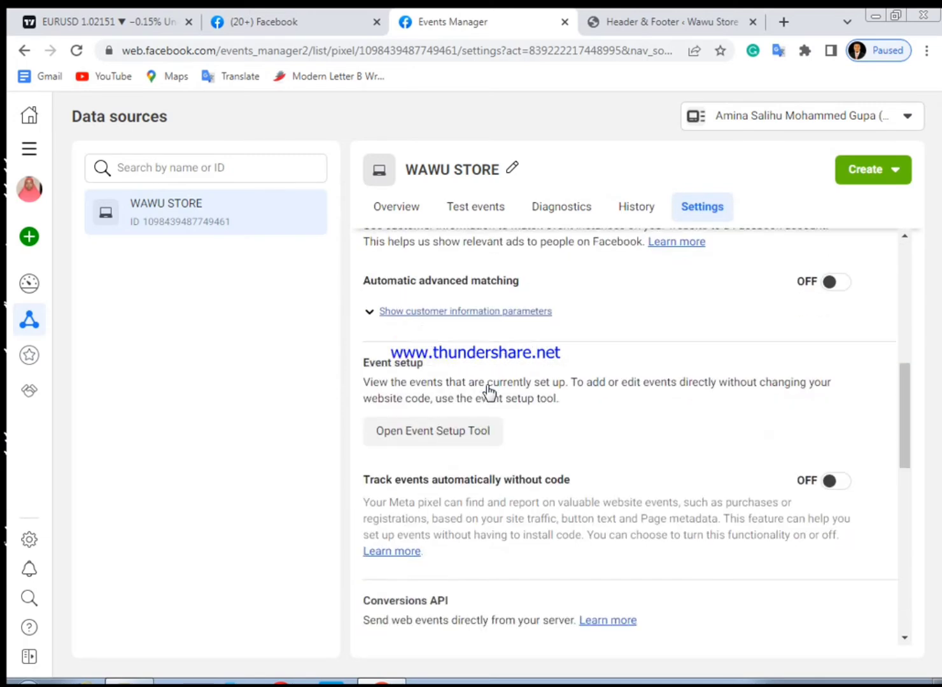
scroll(487, 385, "down", 4)
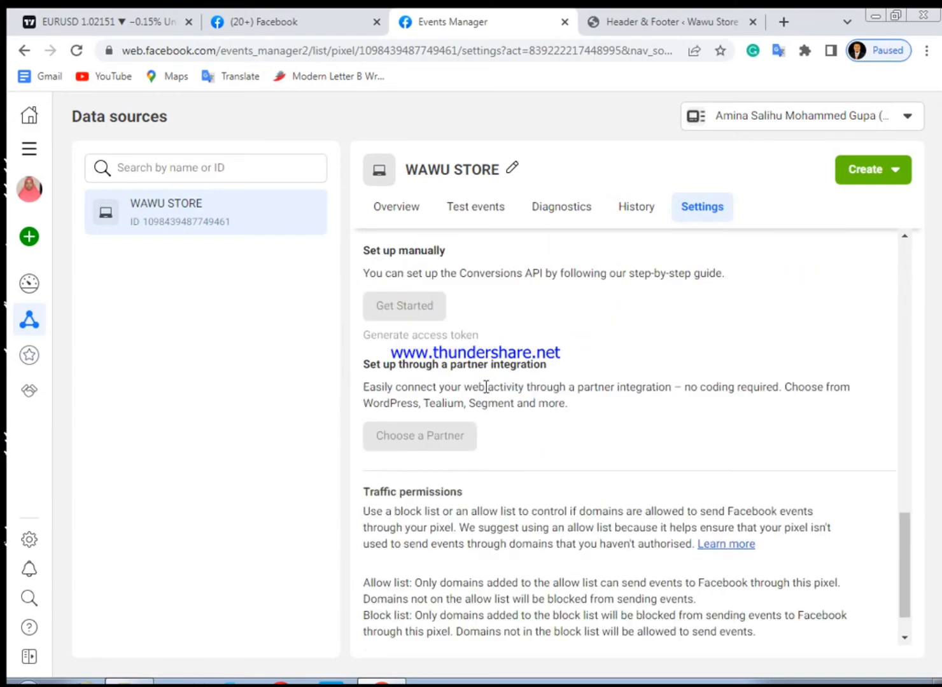
scroll(487, 385, "up", 12)
scroll(485, 391, "up", 5)
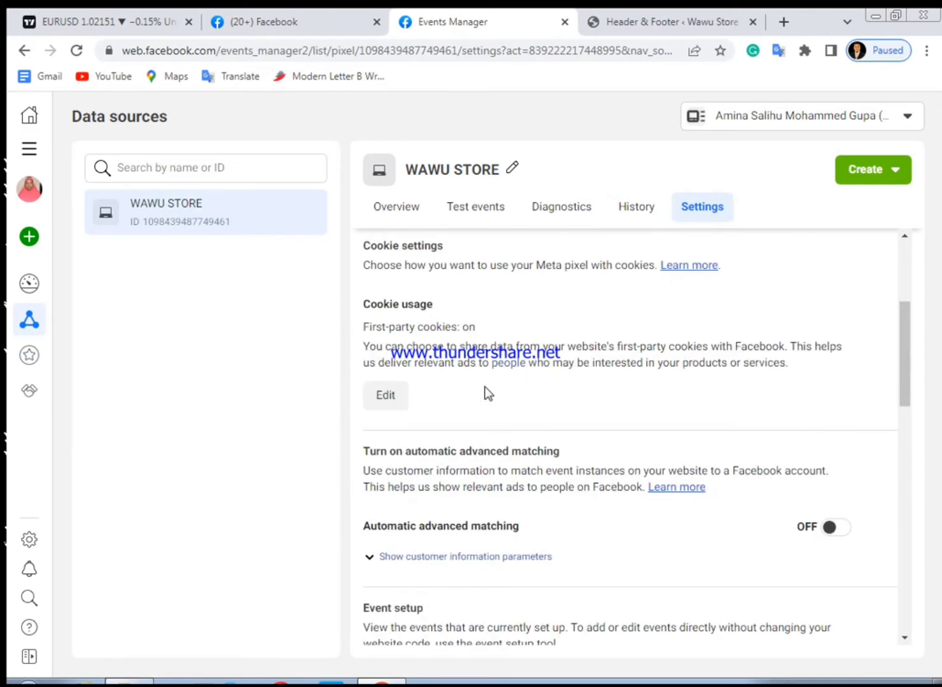
left_click(477, 217)
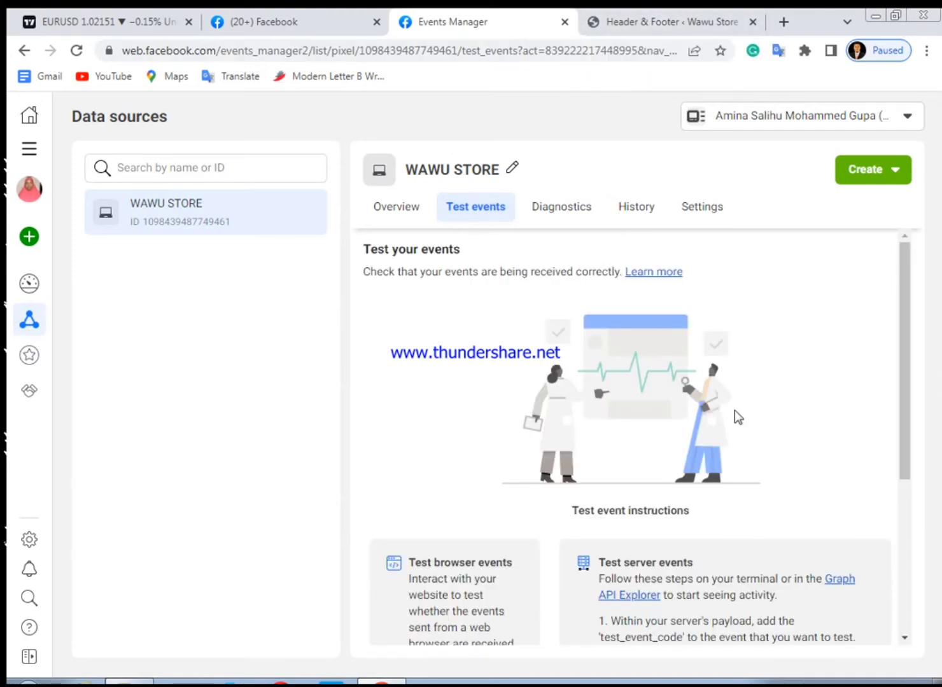
scroll(637, 422, "down", 2)
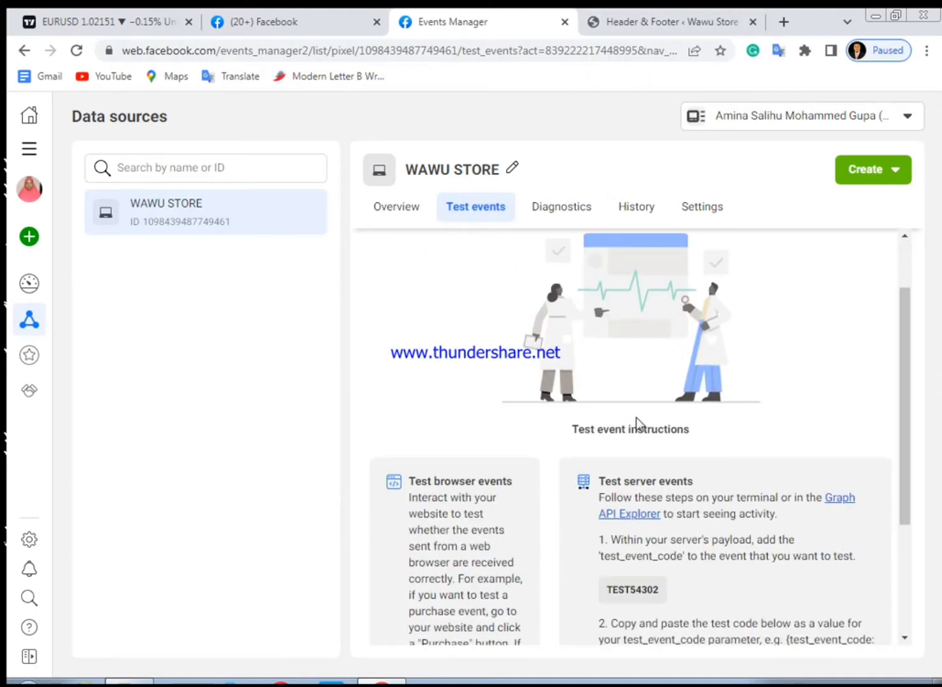
scroll(638, 425, "up", 1)
scroll(636, 417, "up", 1)
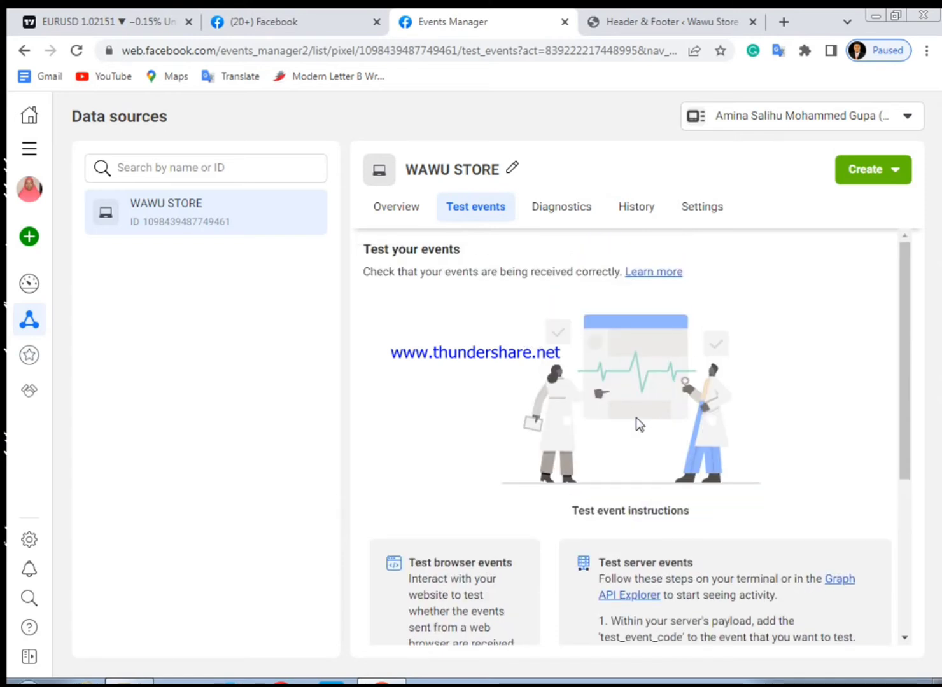
scroll(636, 417, "down", 4)
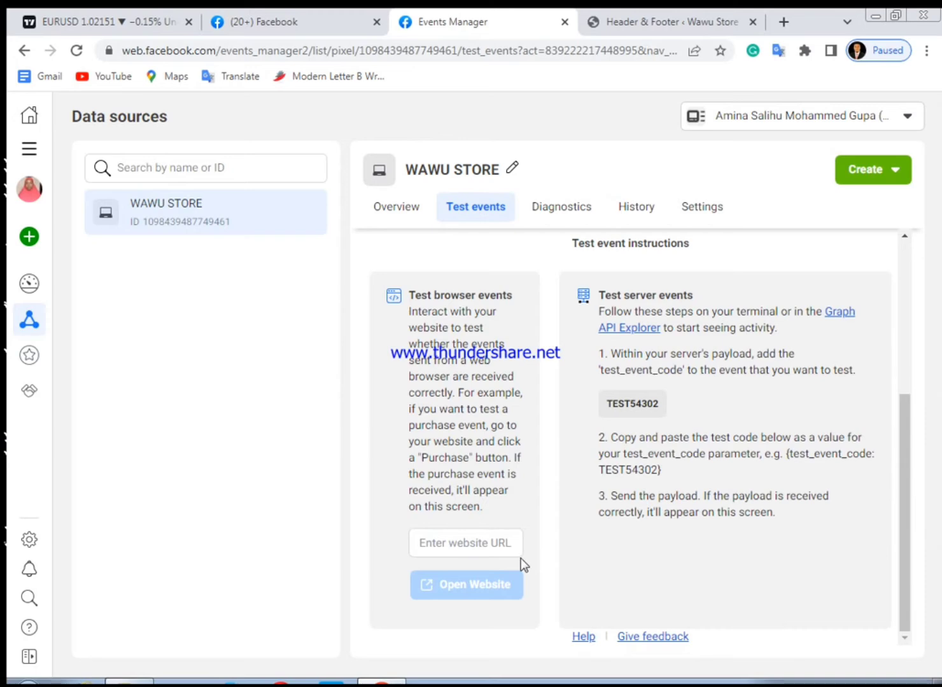
scroll(711, 407, "up", 4)
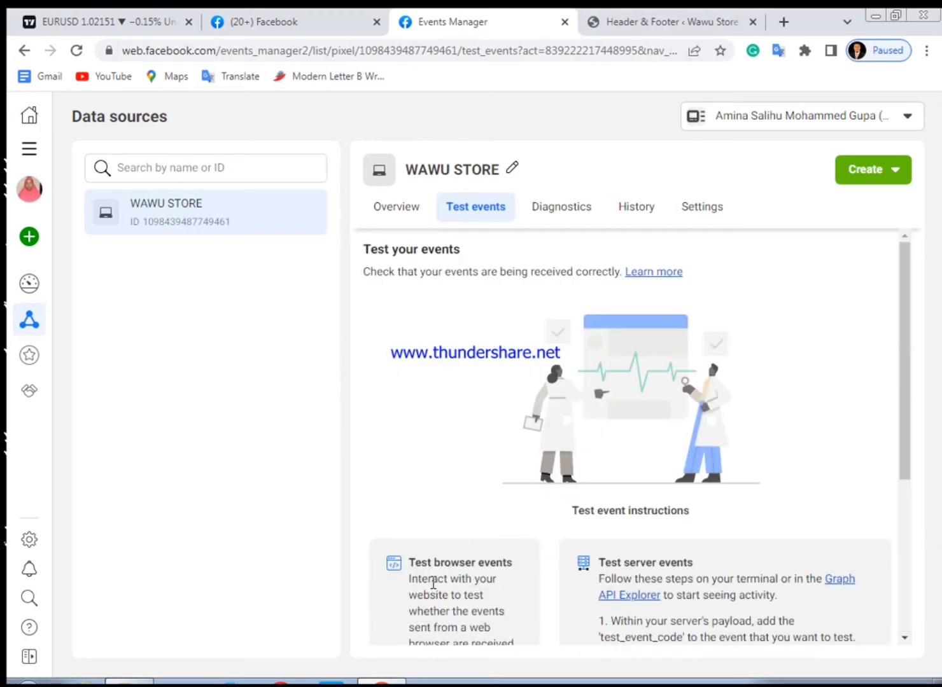
scroll(432, 582, "down", 4)
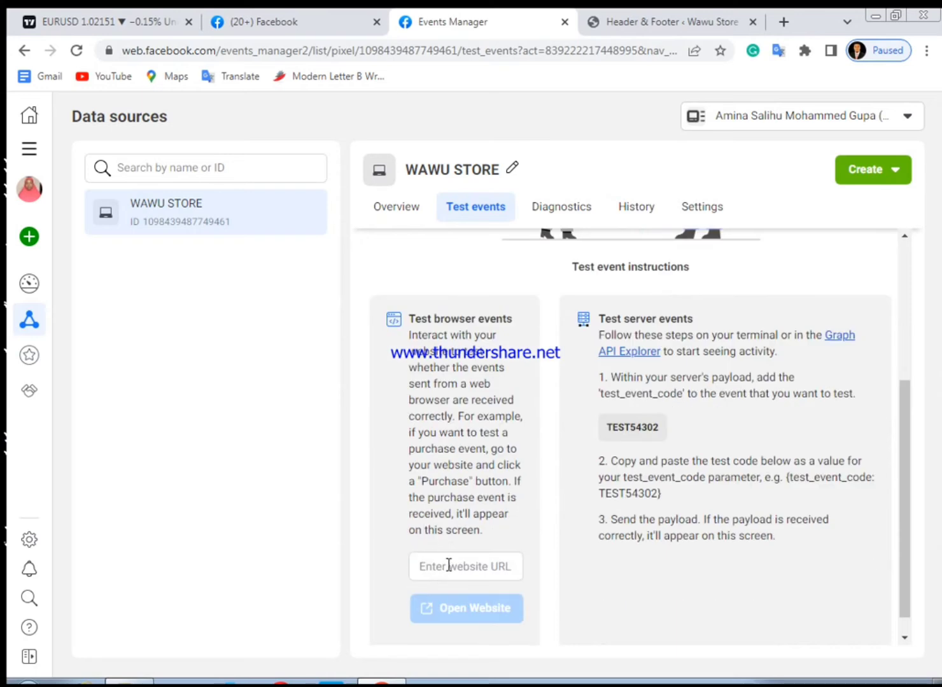
scroll(888, 540, "up", 4)
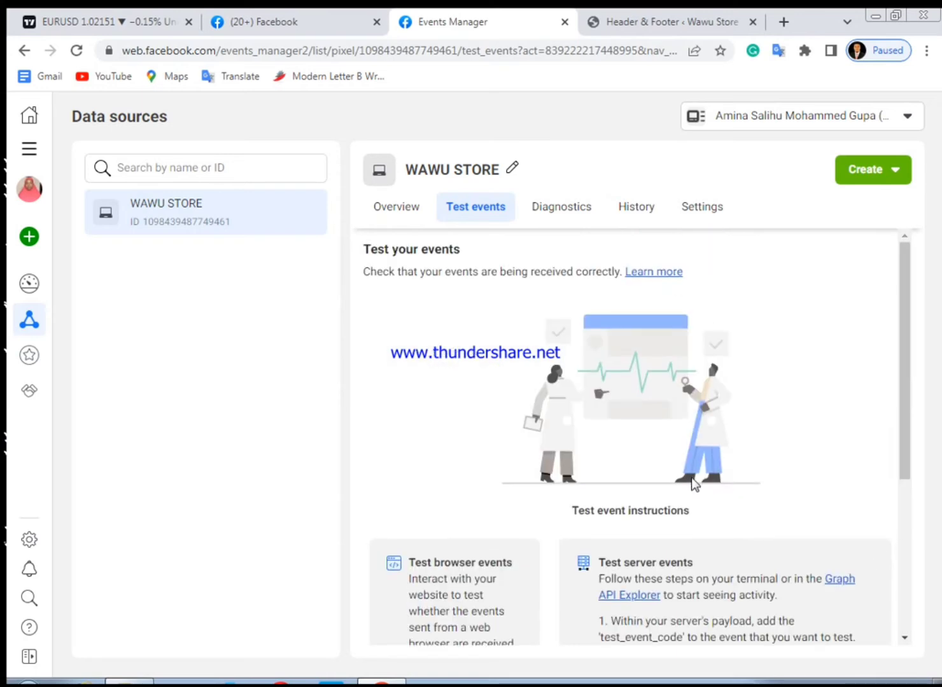
scroll(694, 484, "down", 3)
scroll(468, 487, "down", 1)
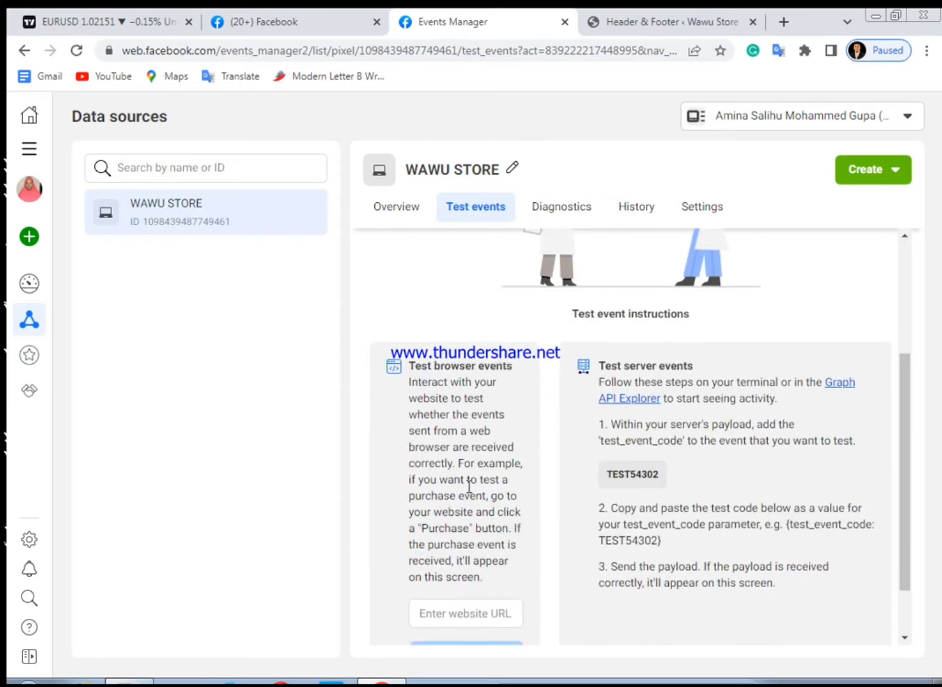
scroll(469, 488, "down", 1)
left_click(457, 546)
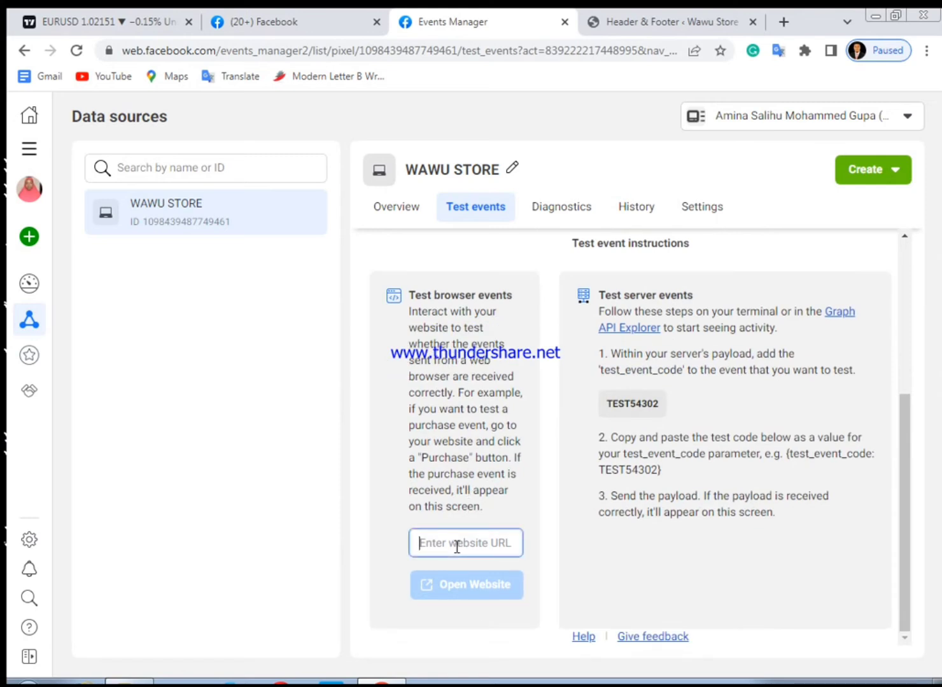
type("h")
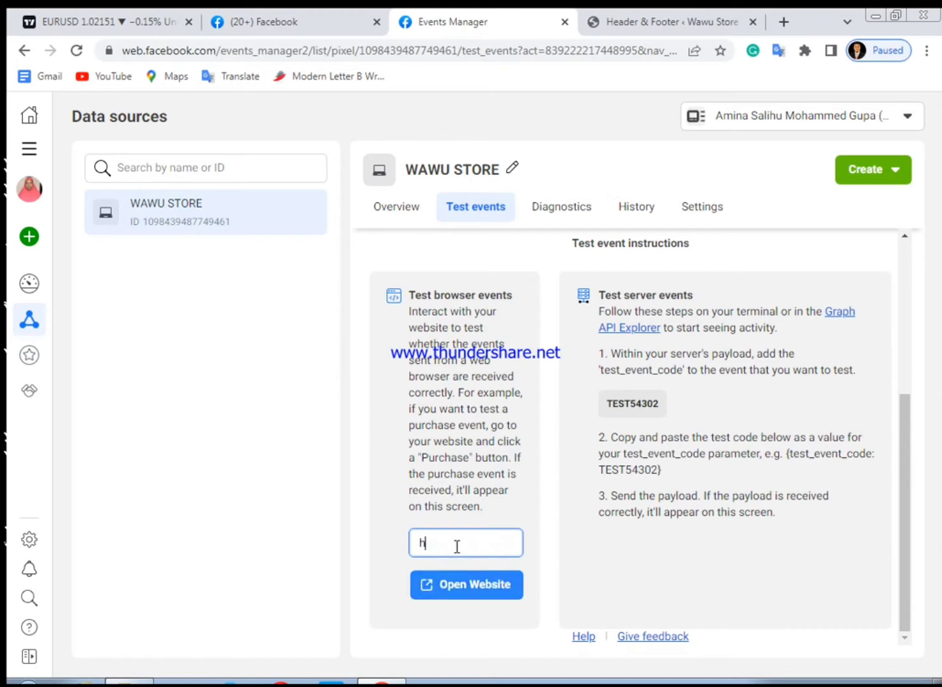
type("ttps")
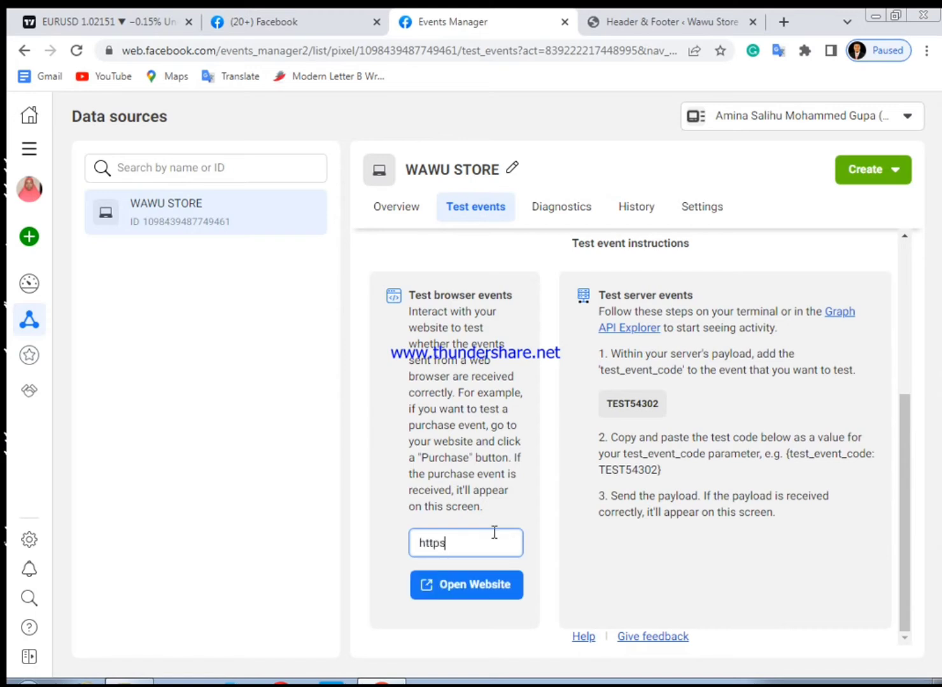
type("://wawu.store")
left_click(478, 595)
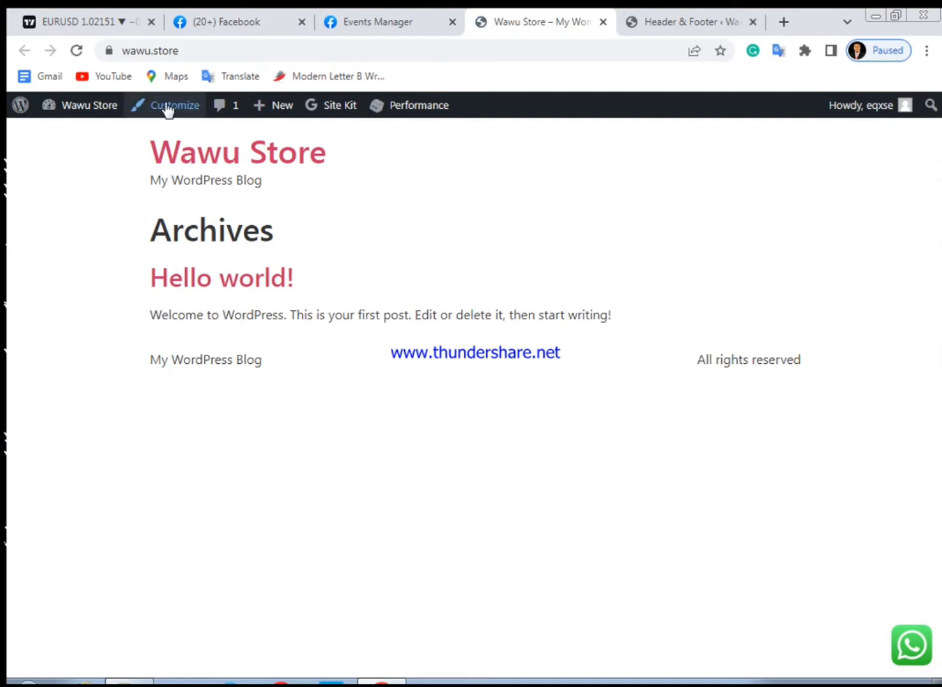
Reload the store homepage and return to the pixel's Test events to check the received events
left_click(77, 51)
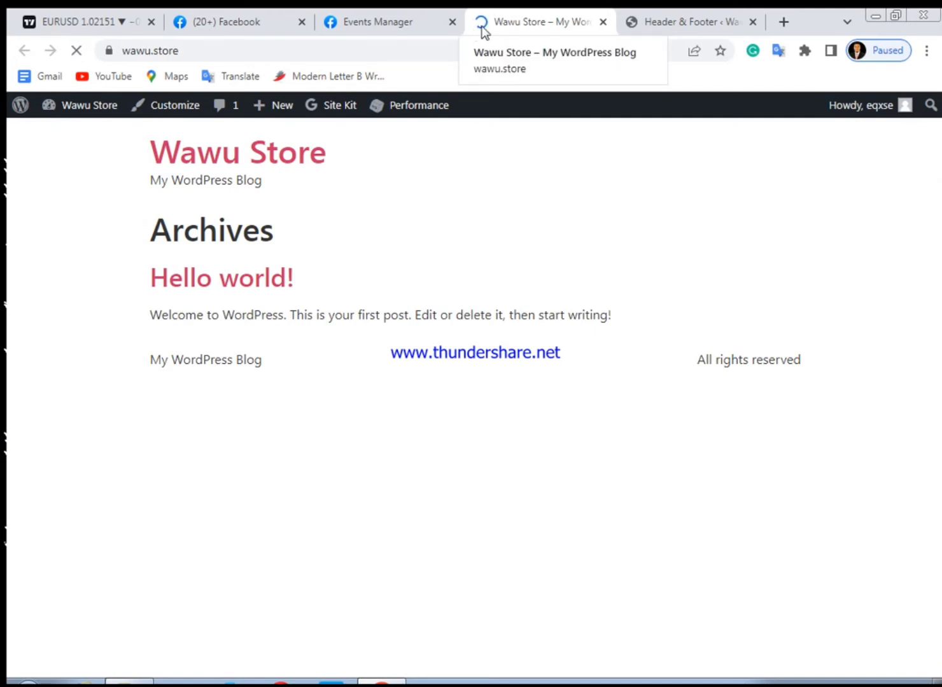
left_click(387, 14)
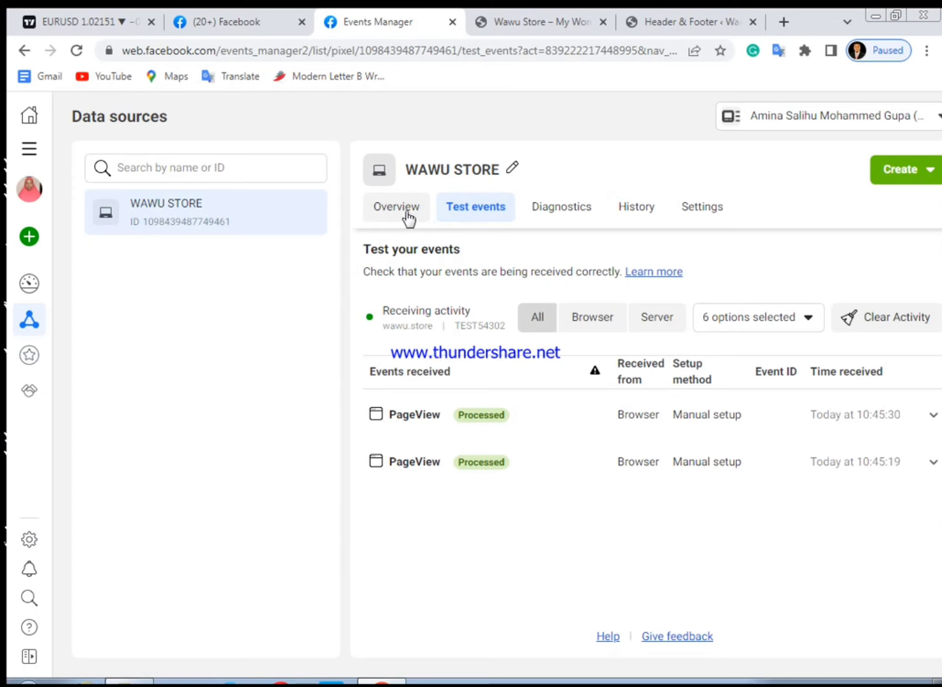
Open the WAWU STORE pixel's Overview and reload the page
left_click(383, 214)
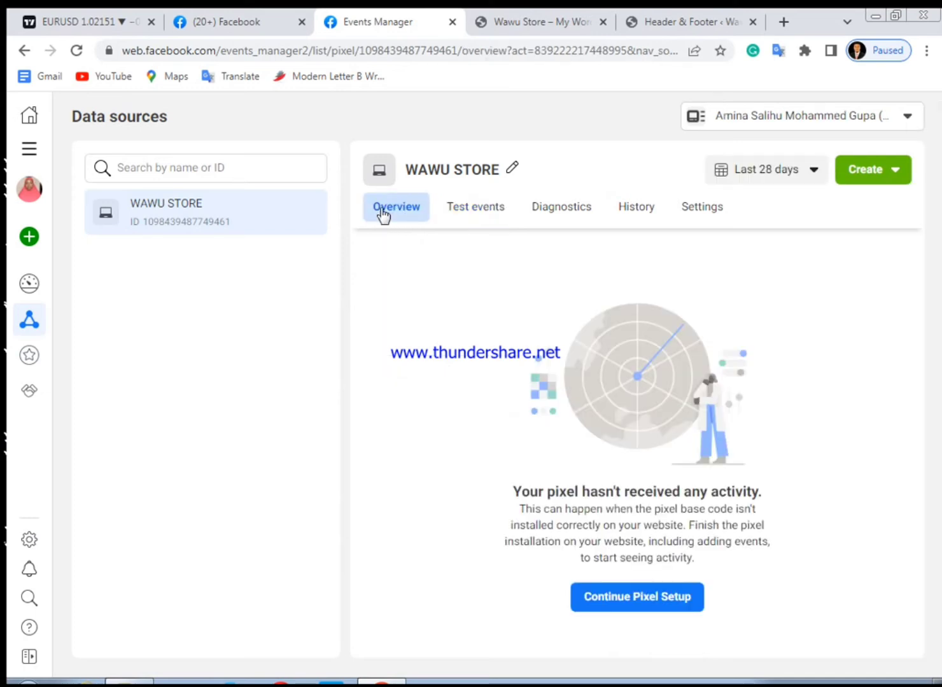
left_click(77, 51)
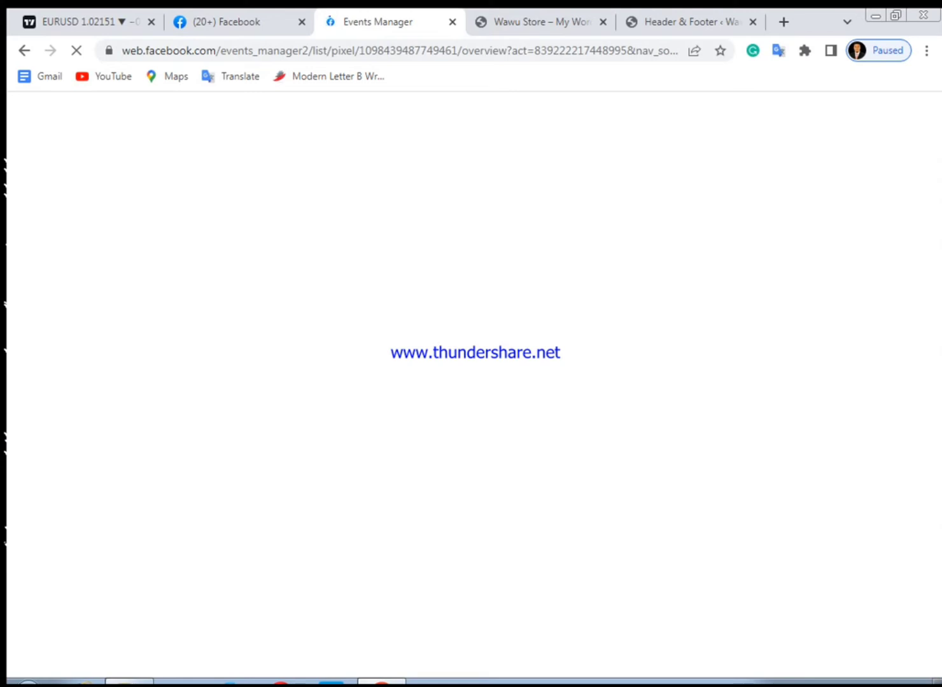
right_click(802, 685)
left_click(839, 632)
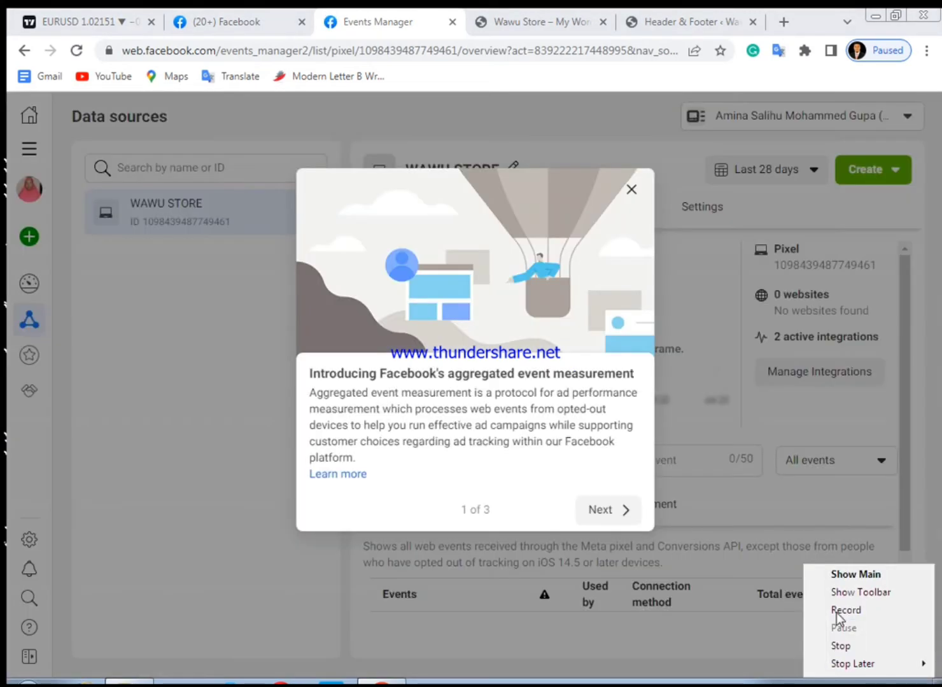
left_click(836, 613)
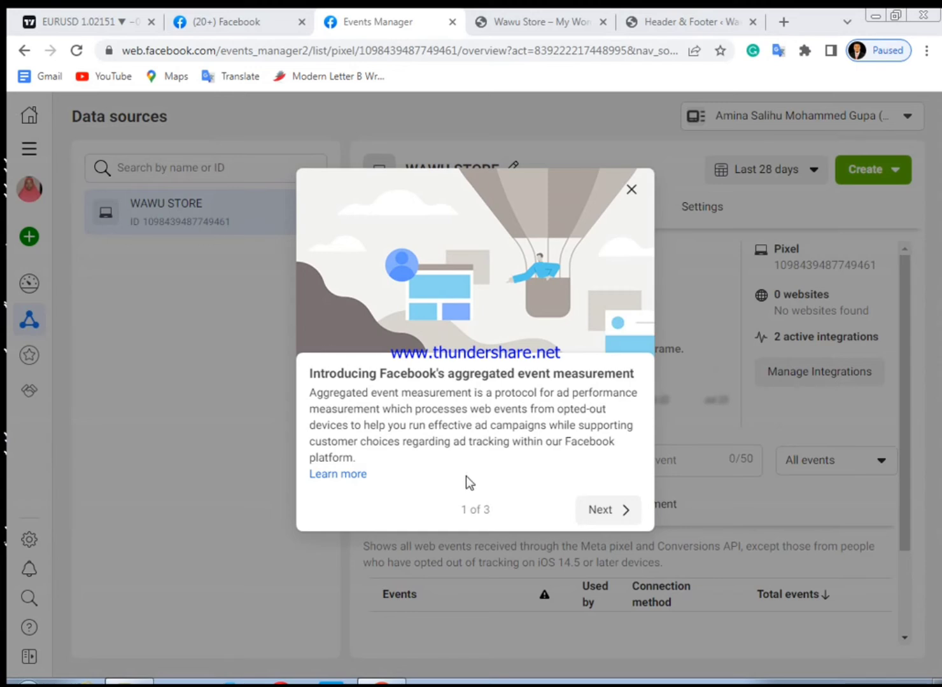
Page through the aggregated event measurement introduction and close it
left_click(598, 512)
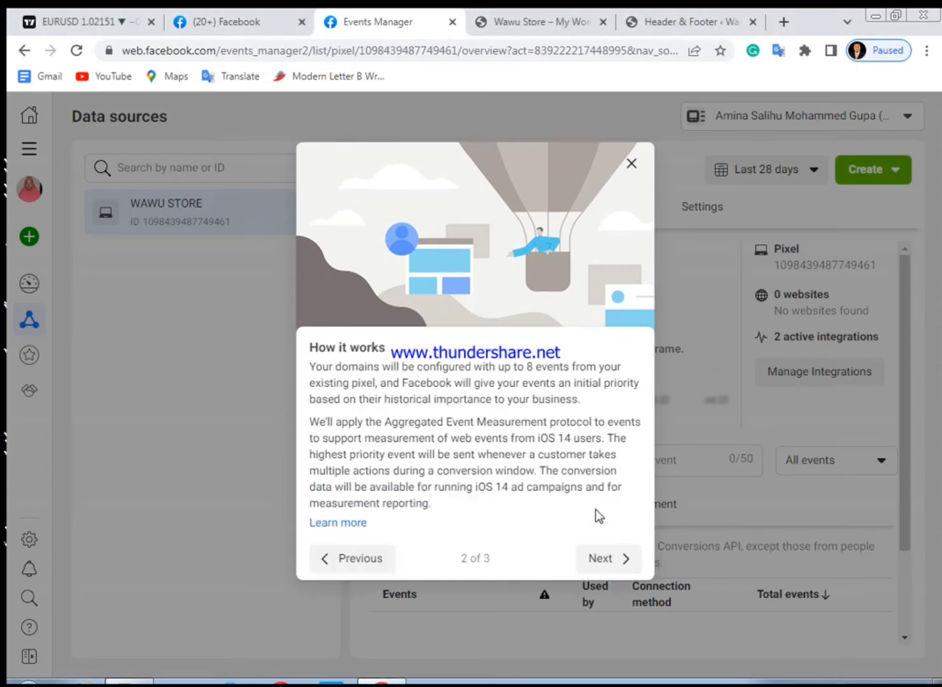
left_click(605, 560)
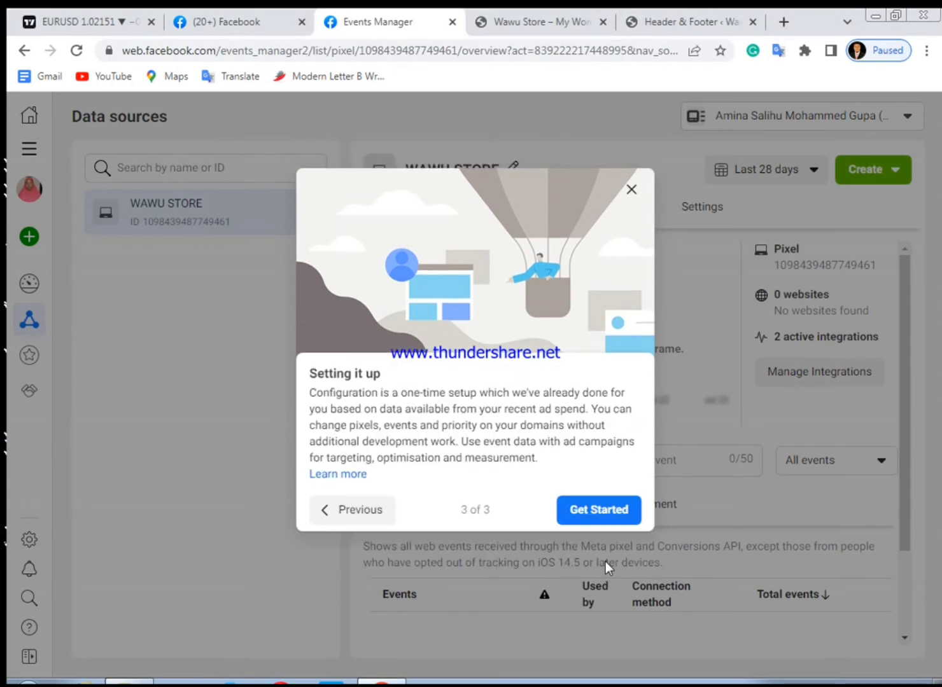
left_click(633, 189)
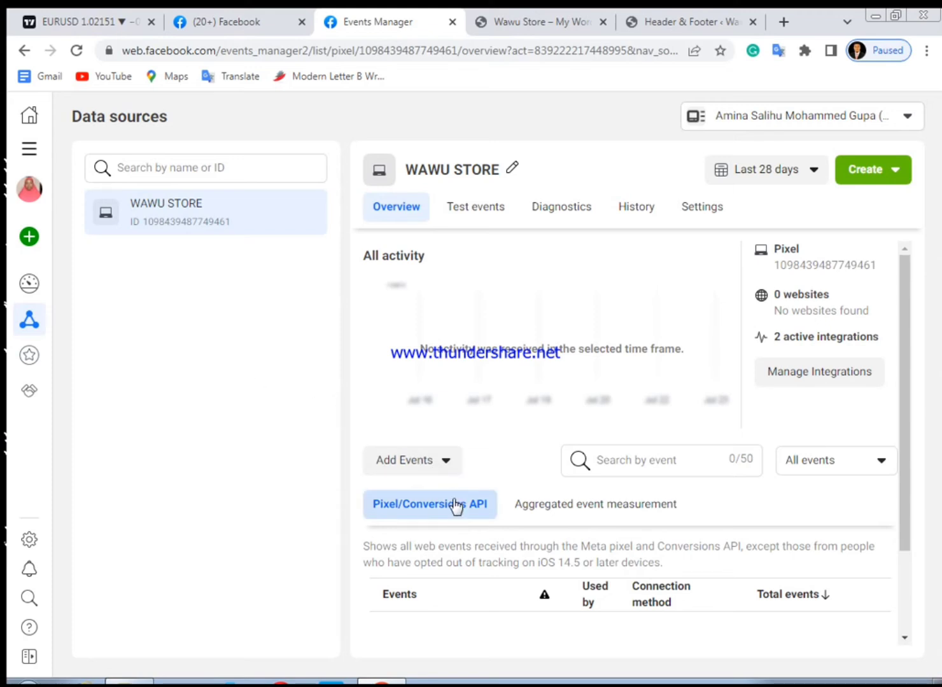
Add events from the pixel and open the Event Setup Tool's website URL dialog
left_click(447, 466)
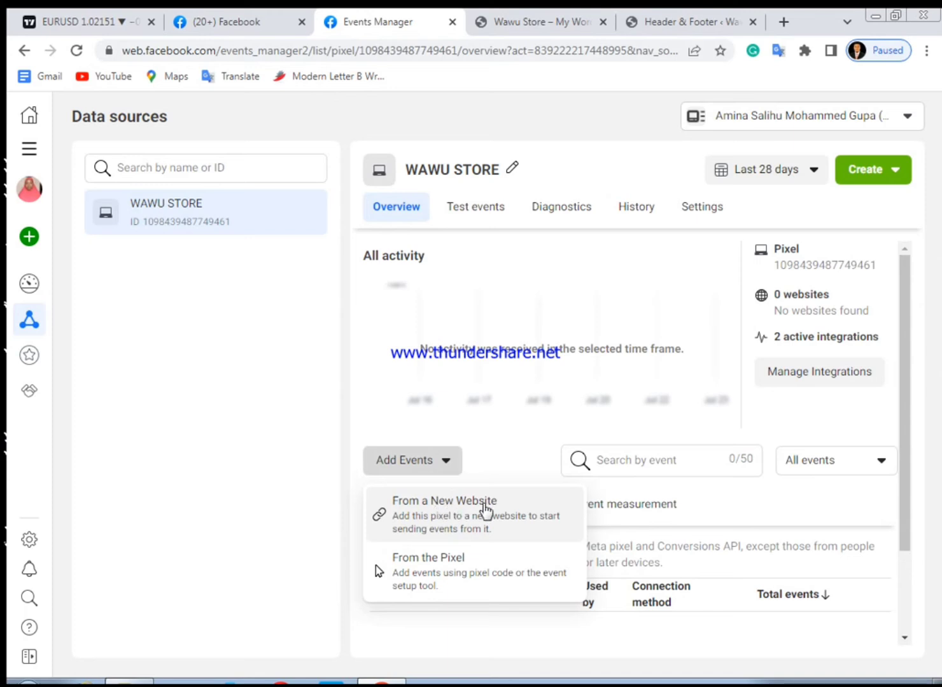
left_click(446, 567)
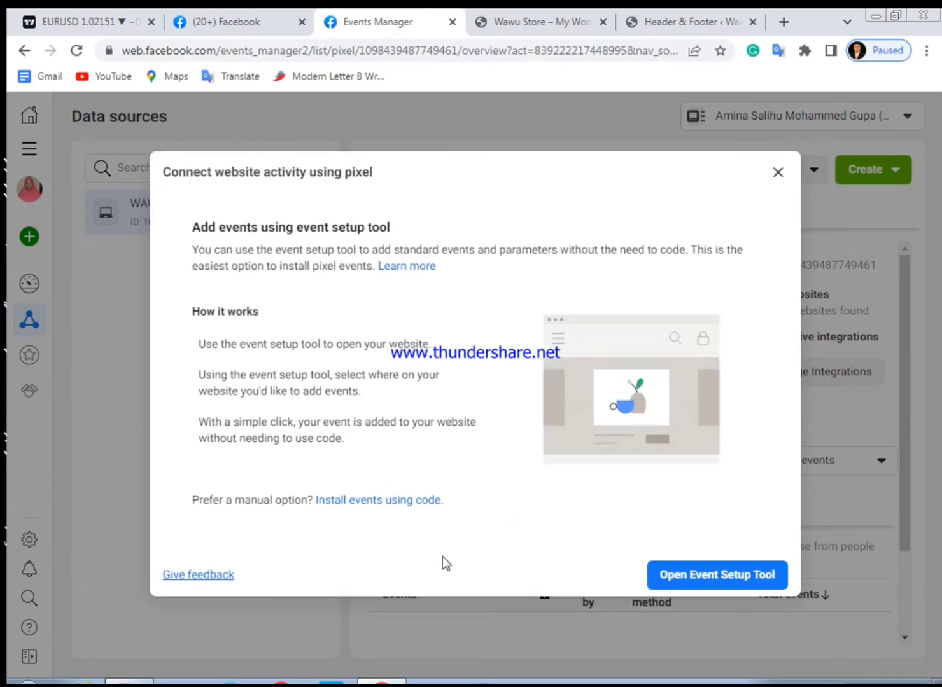
left_click(699, 581)
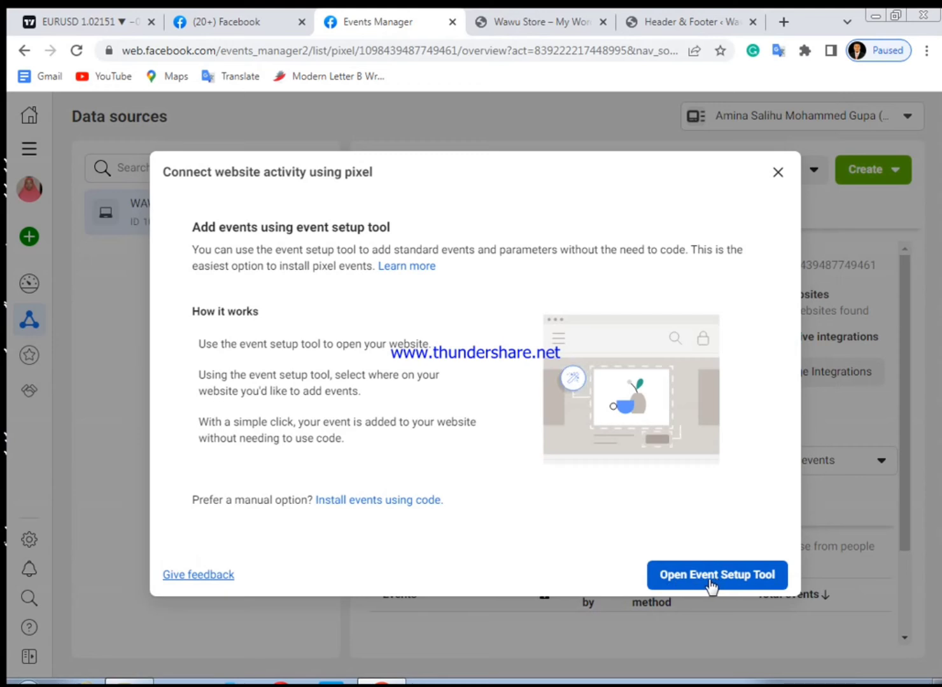
left_click(711, 583)
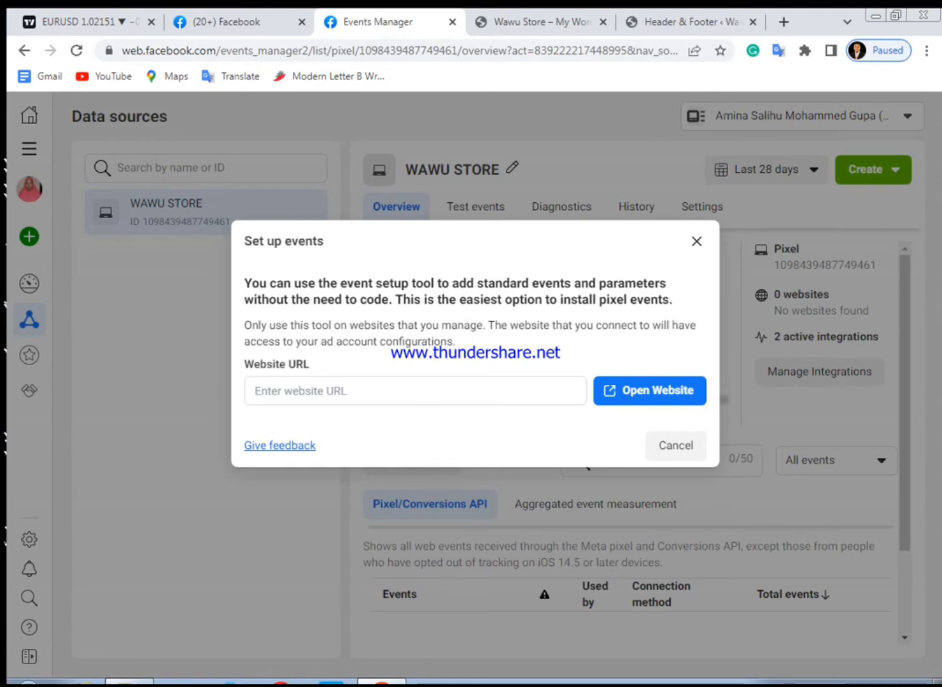
Open the THANKYOU page for editing from the WordPress Pages list
left_click(671, 18)
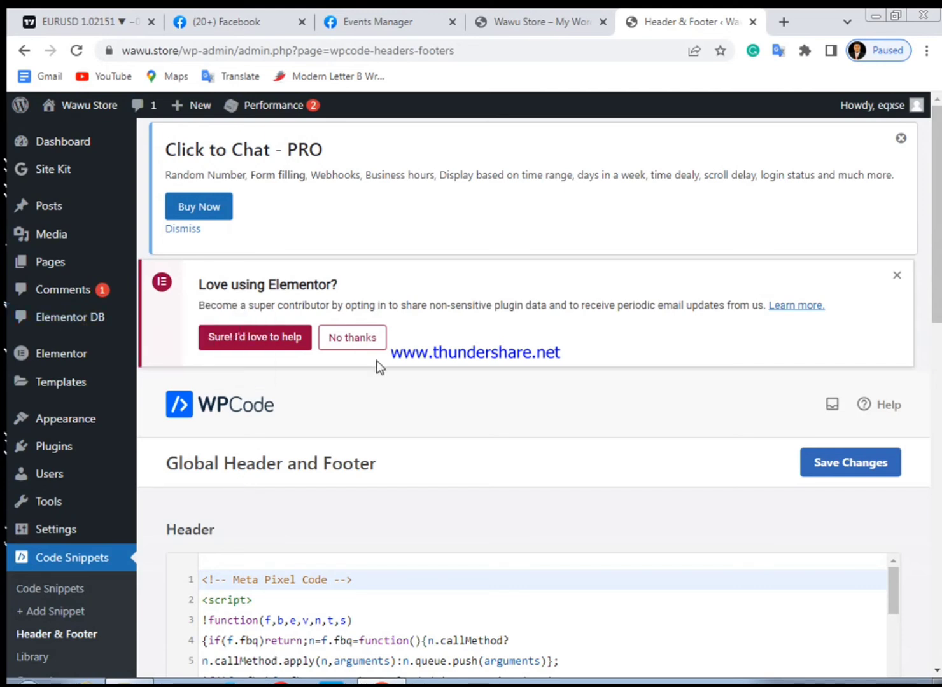
left_click(358, 14)
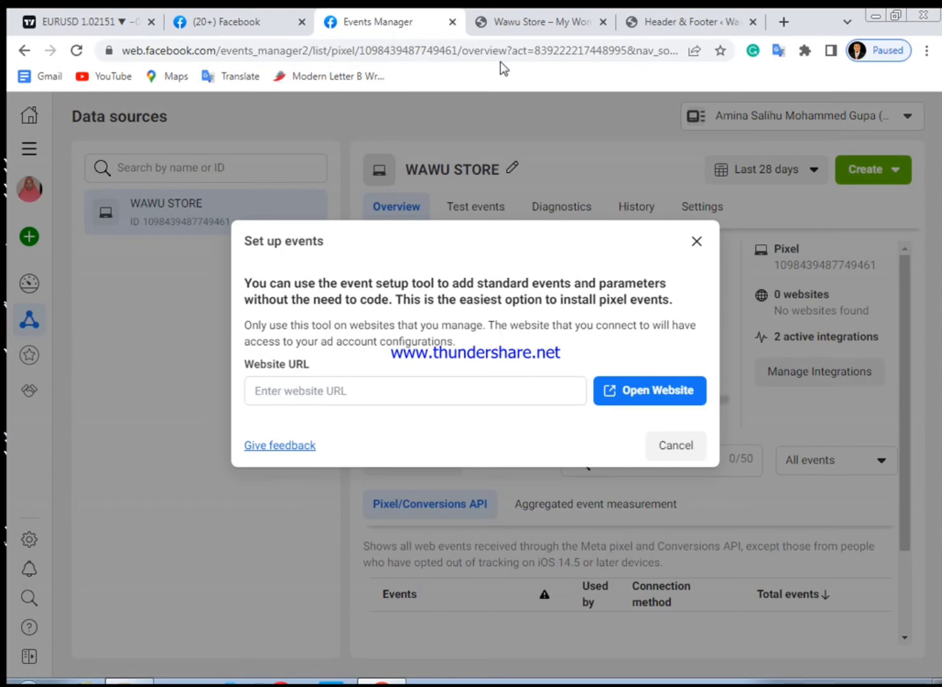
left_click(668, 14)
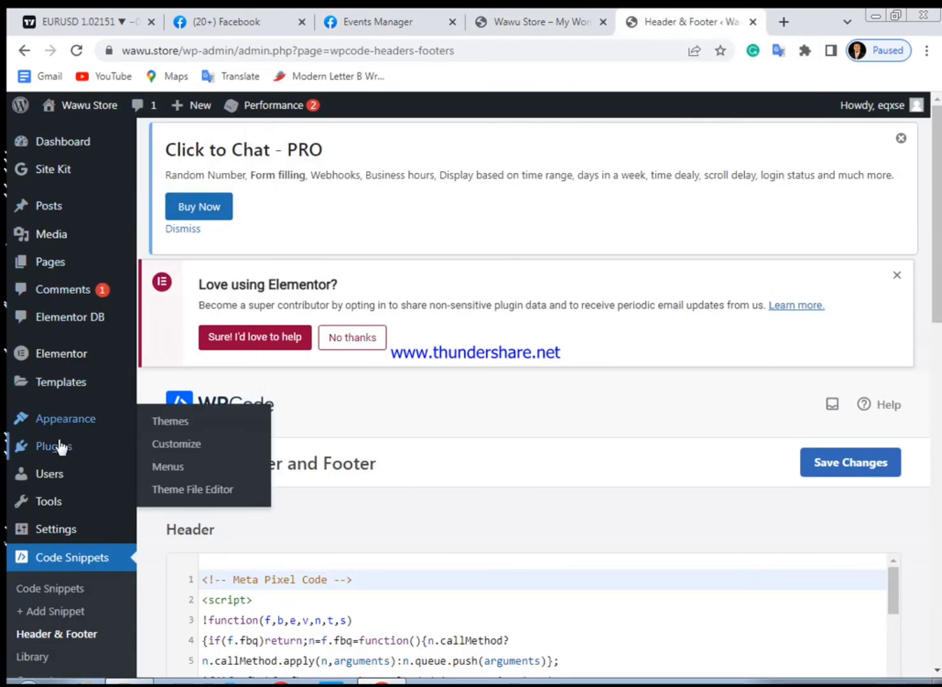
mouse_move(61, 448)
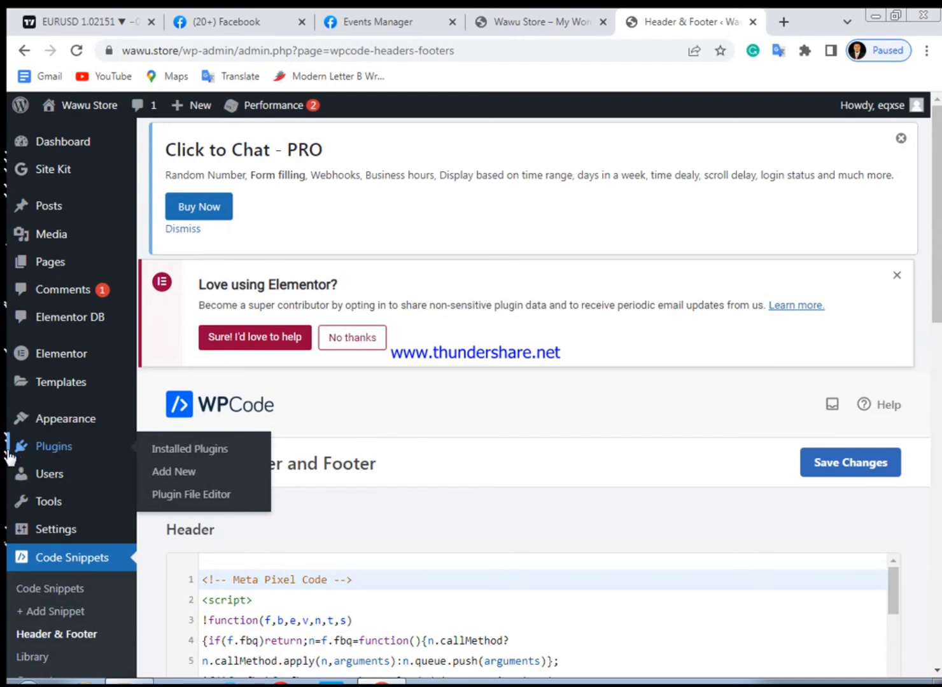
mouse_move(47, 503)
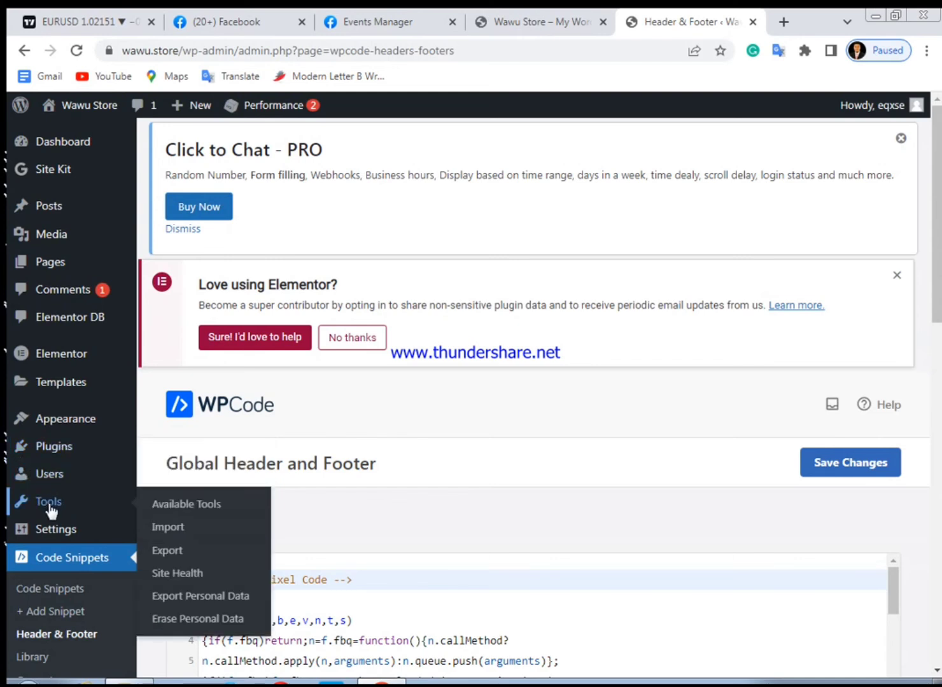
mouse_move(54, 526)
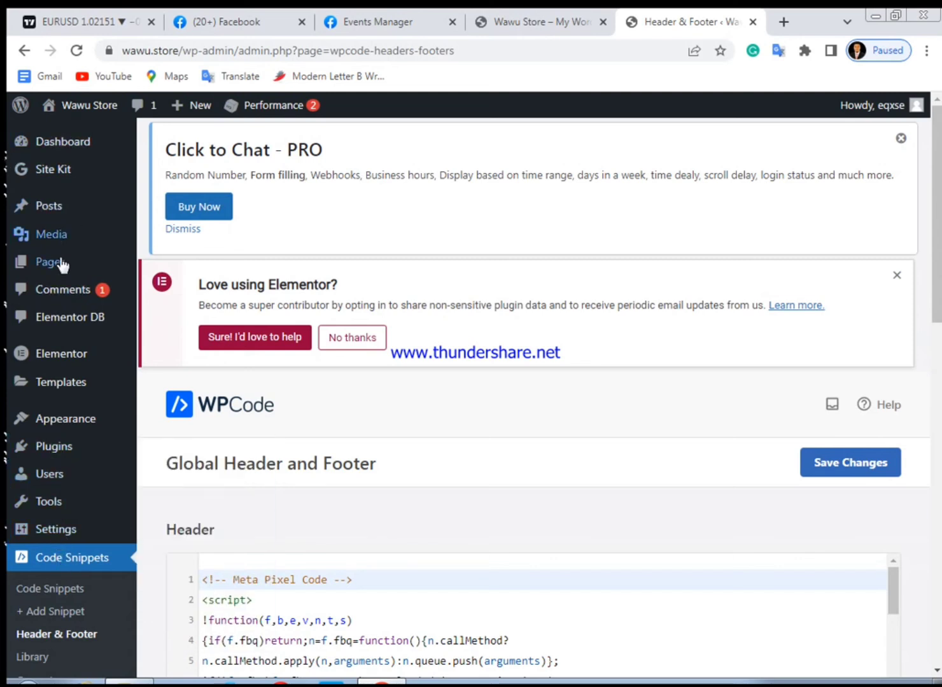
mouse_move(62, 266)
left_click(163, 268)
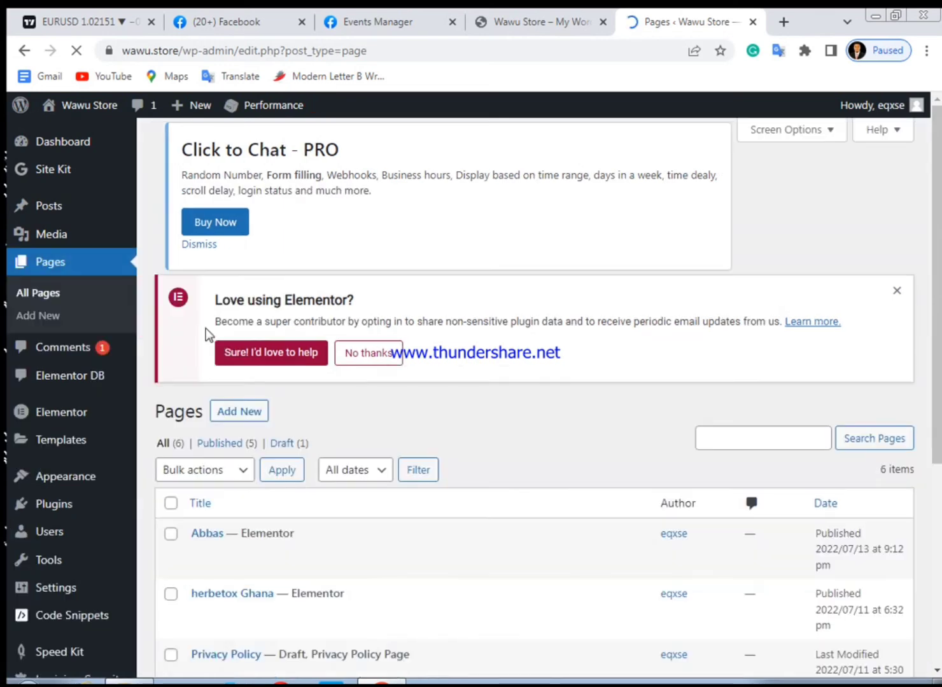
scroll(228, 419, "down", 5)
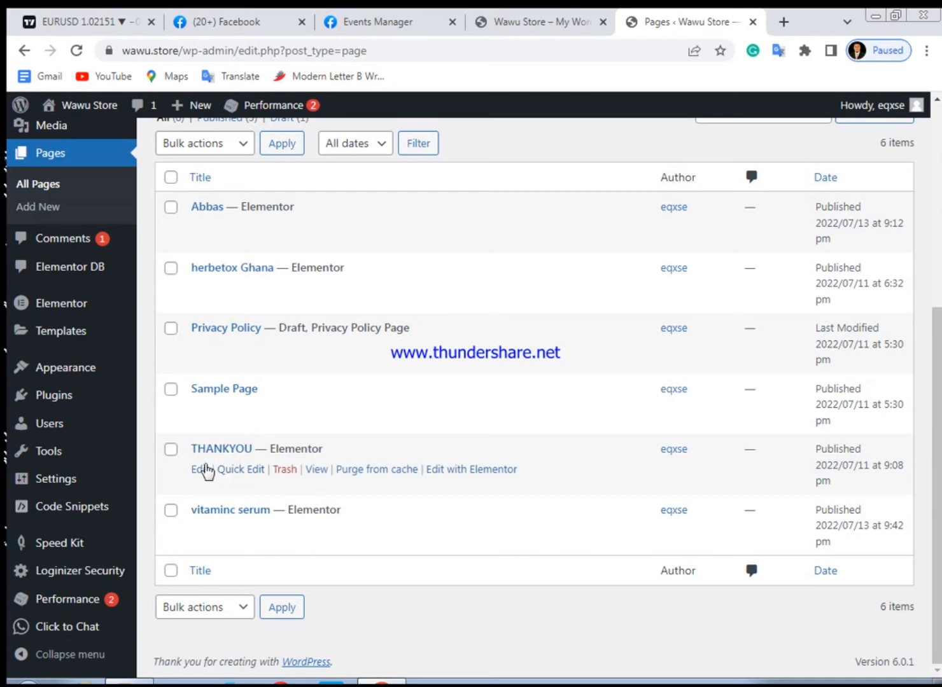
left_click(200, 471)
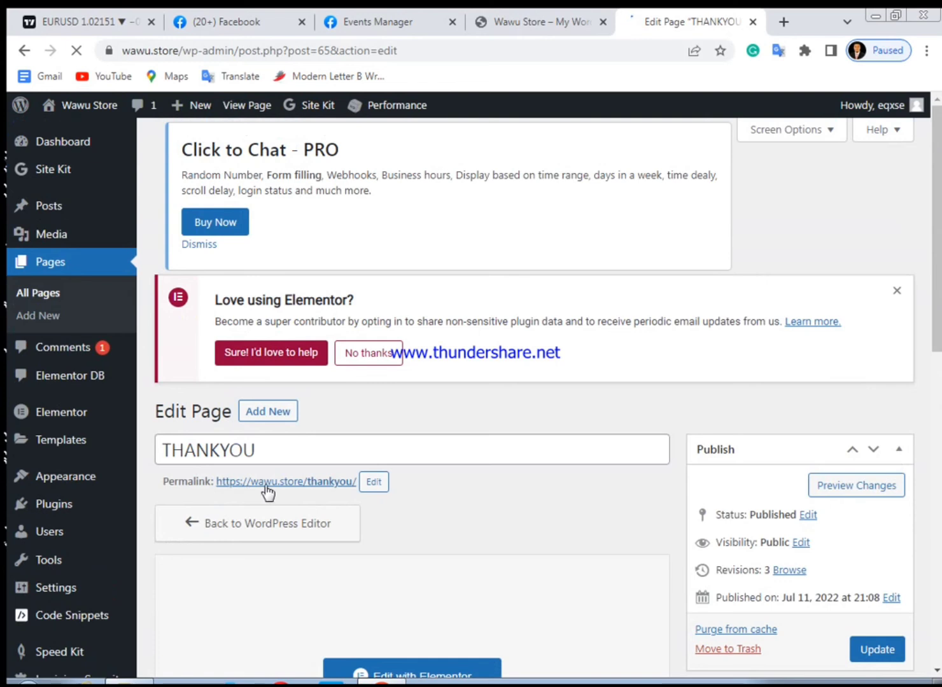
Copy the THANKYOU page's permalink, paste it as the event setup website URL, and open the website
right_click(266, 483)
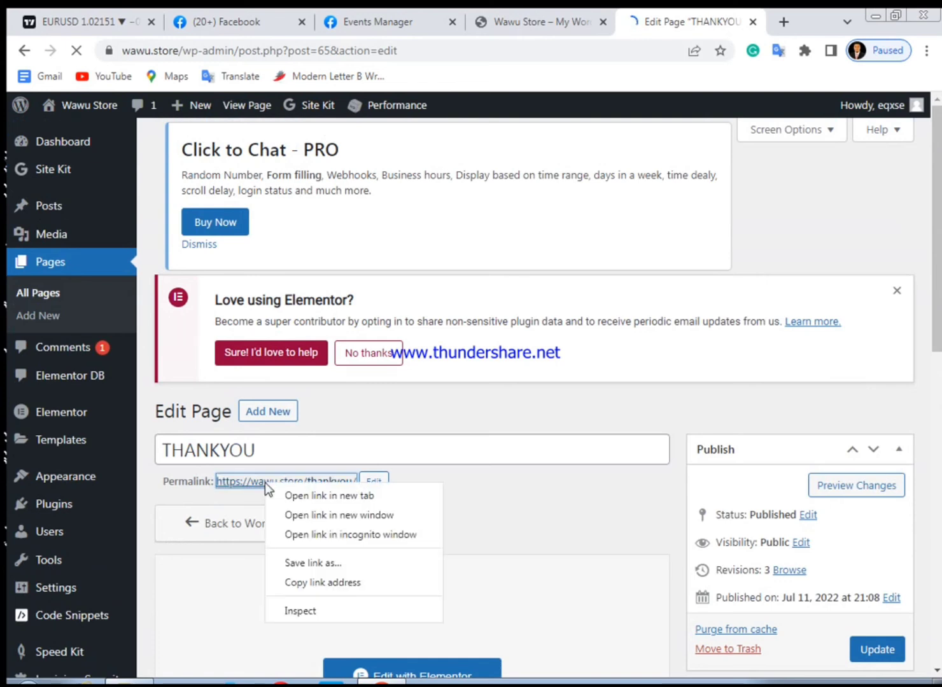
left_click(309, 583)
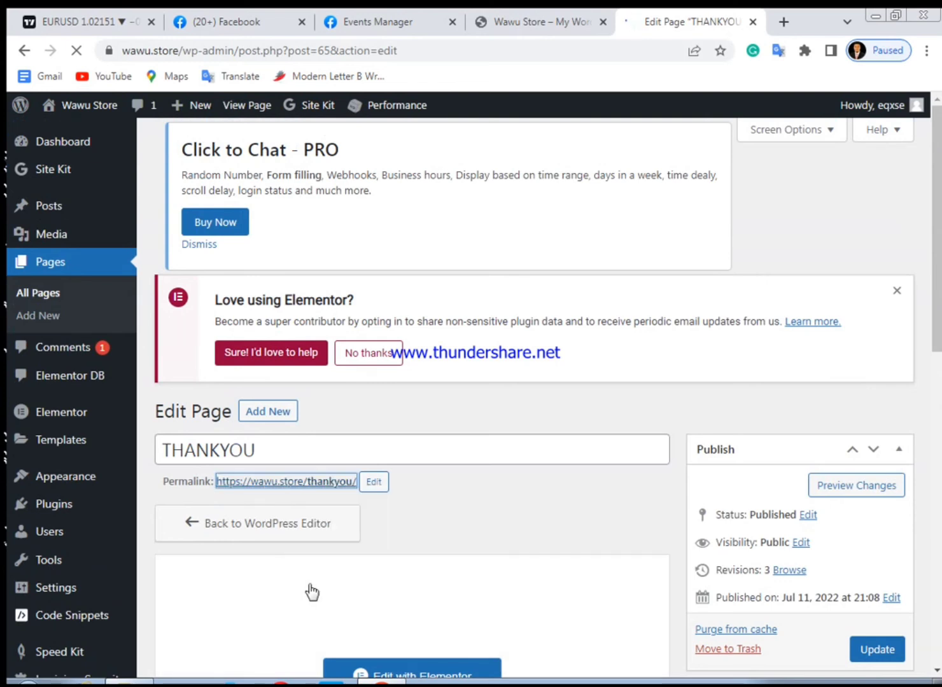
left_click(374, 20)
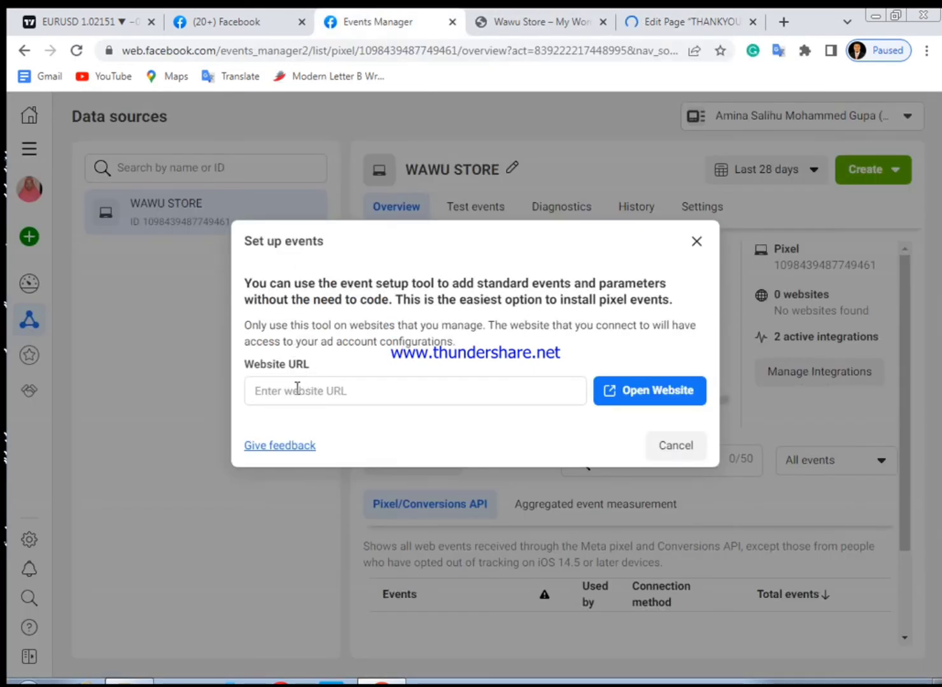
left_click(297, 388)
right_click(297, 388)
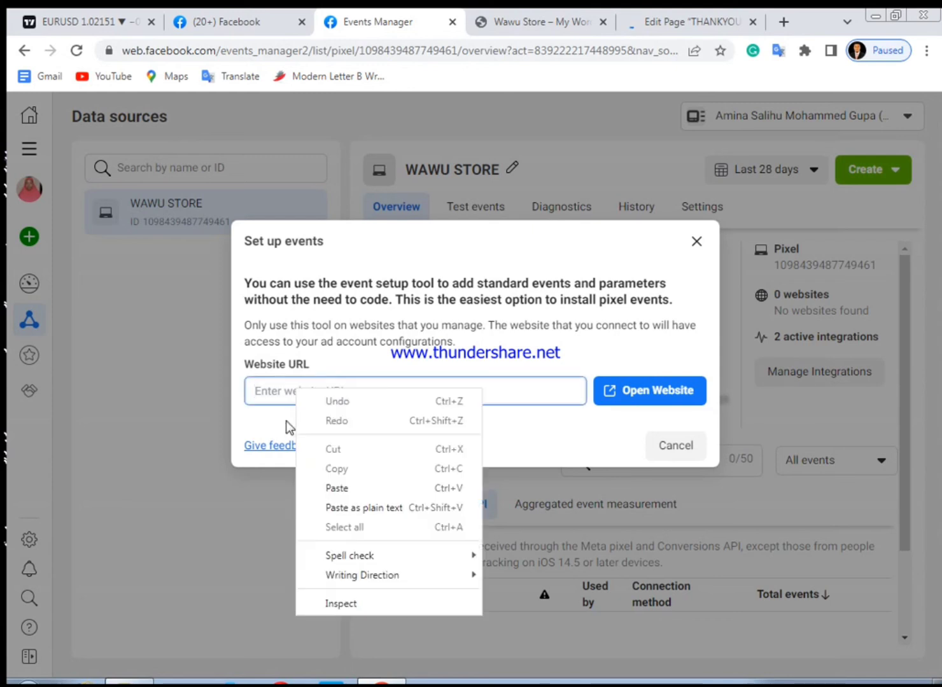
left_click(341, 490)
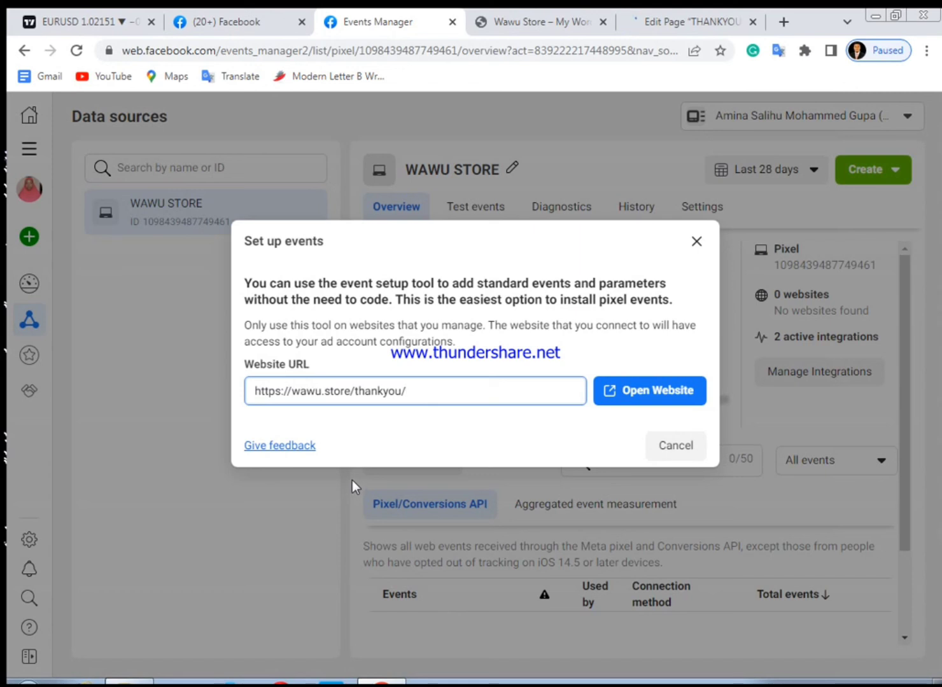
left_click(663, 399)
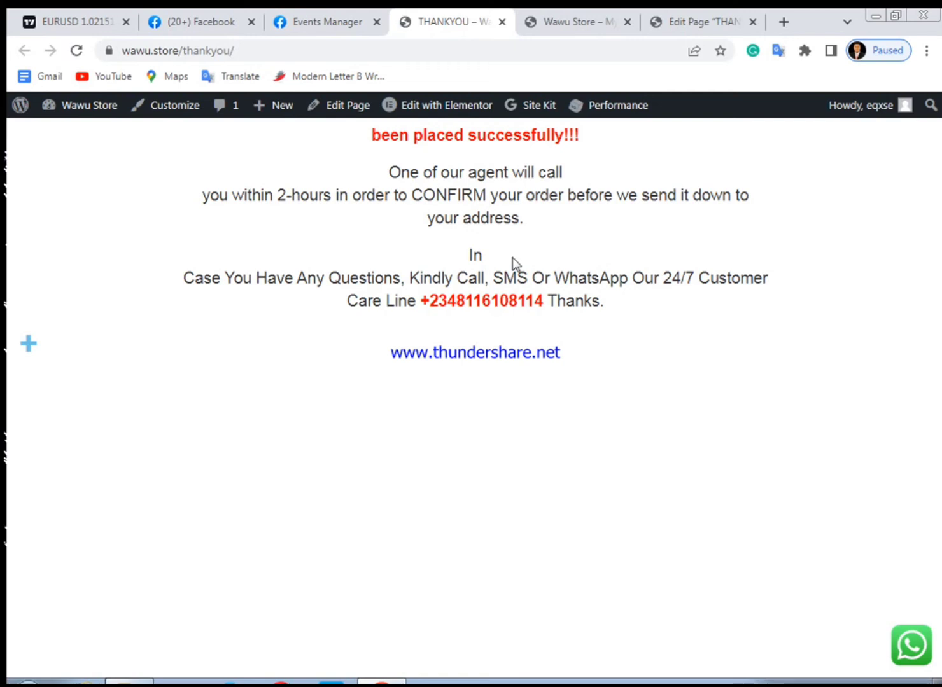
Reload the thank-you page, close the Set up events dialog, and reload the page editor
left_click(79, 51)
left_click(323, 21)
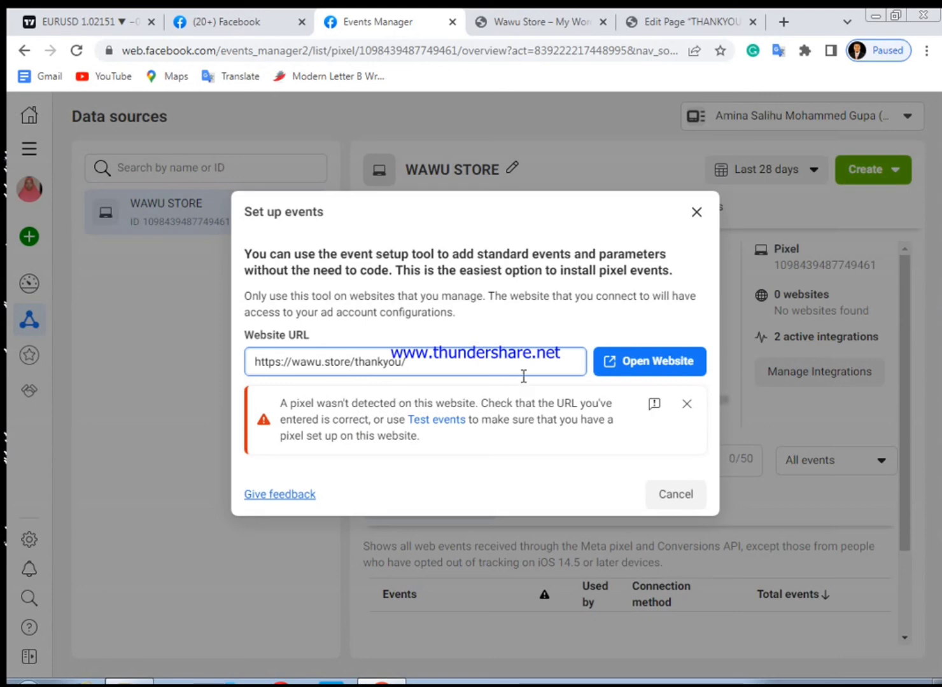
left_click(694, 213)
left_click(691, 21)
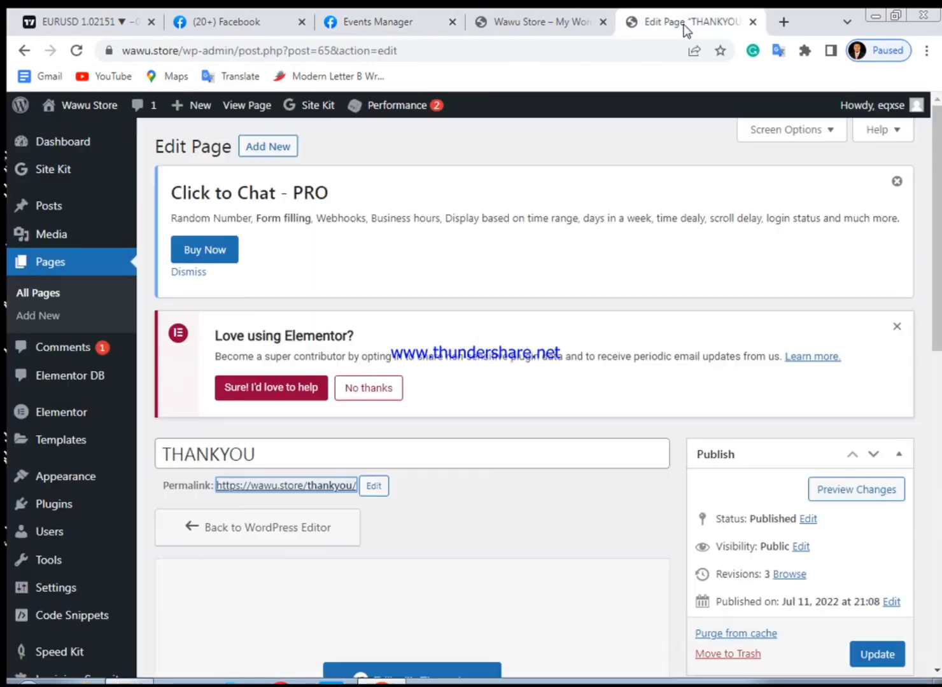
left_click(77, 51)
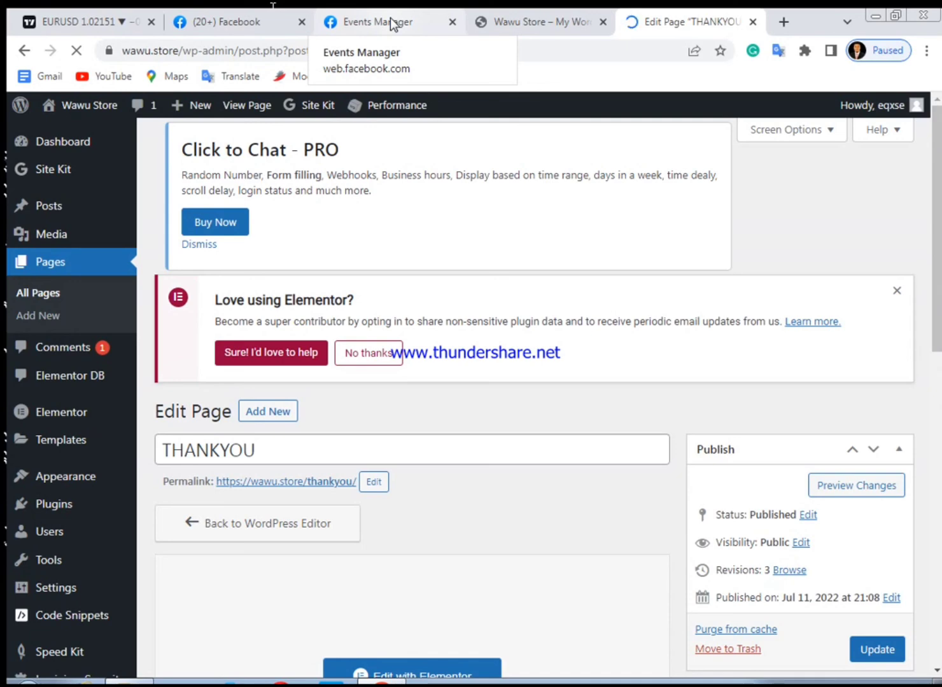
left_click(390, 18)
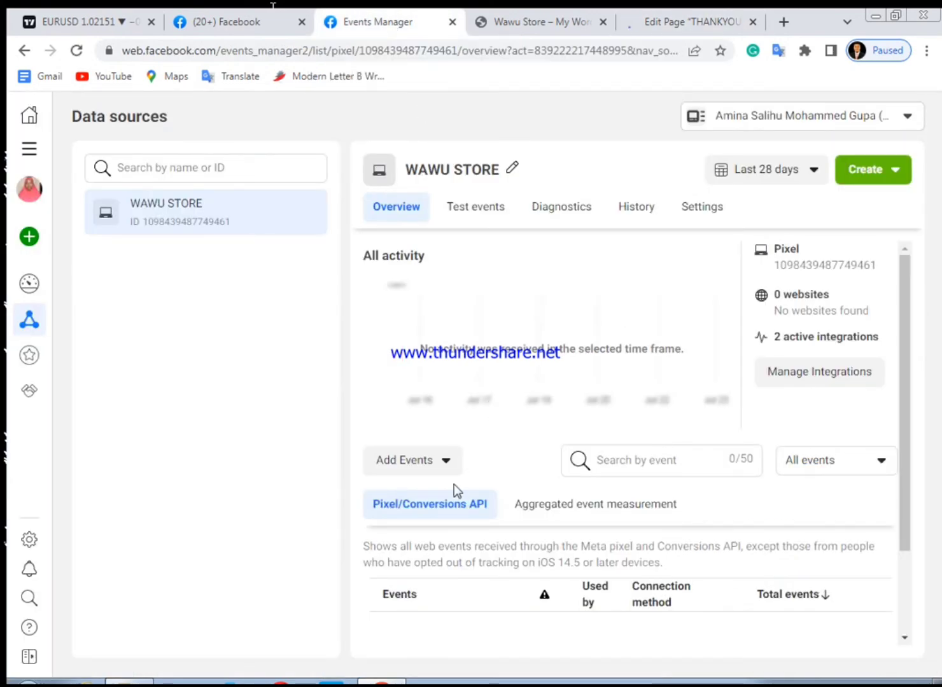
left_click(450, 460)
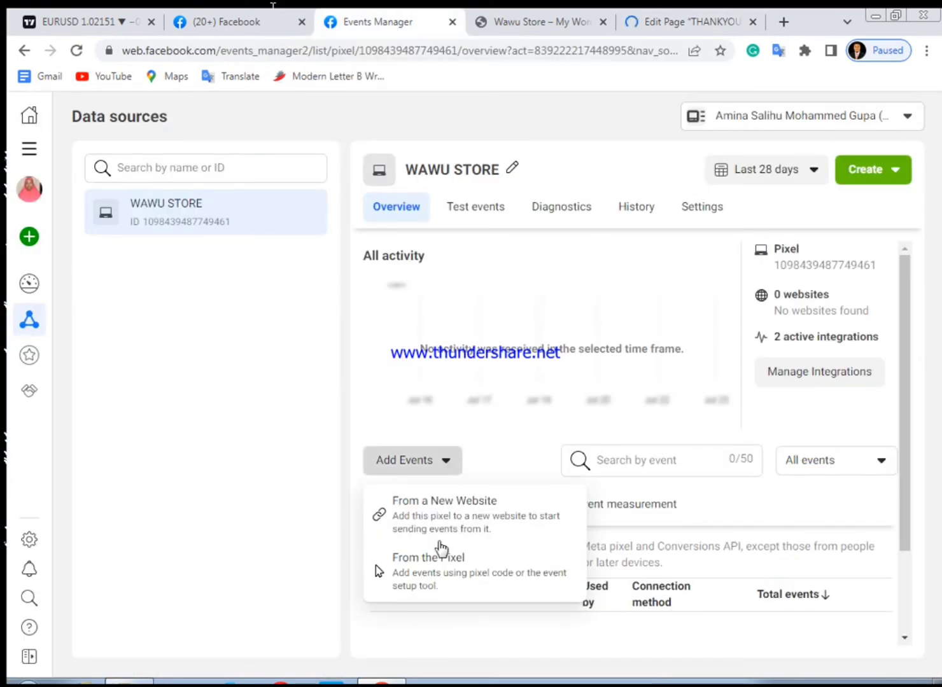
left_click(435, 574)
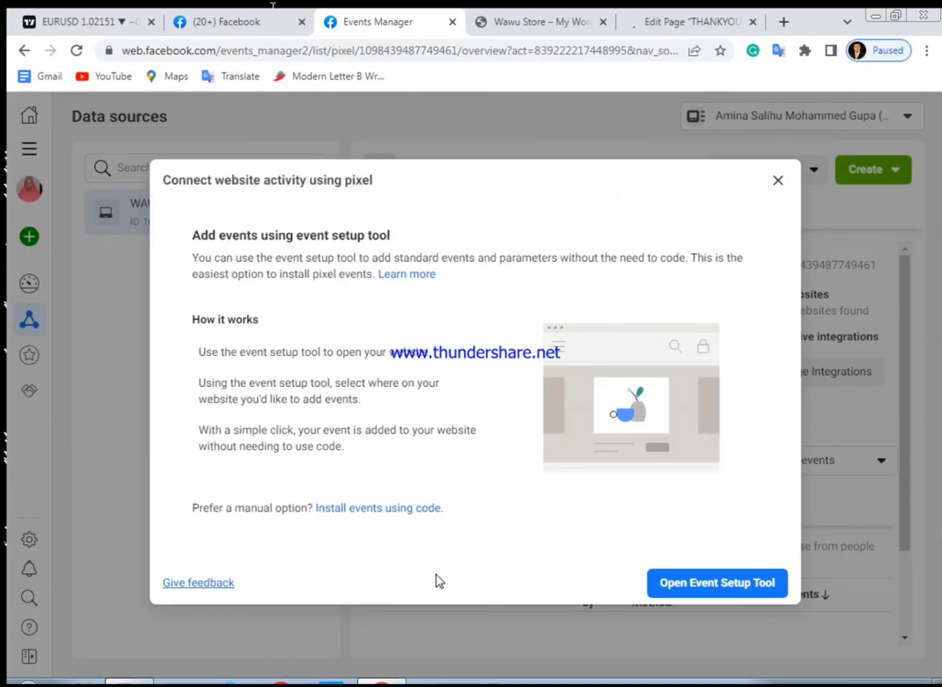
left_click(687, 580)
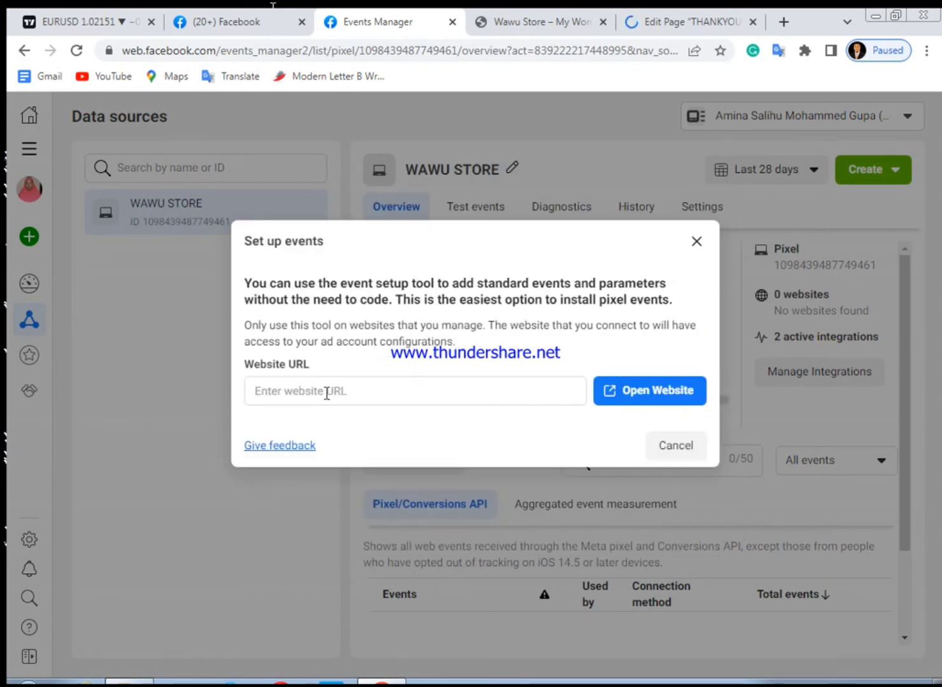
left_click(326, 391)
right_click(324, 396)
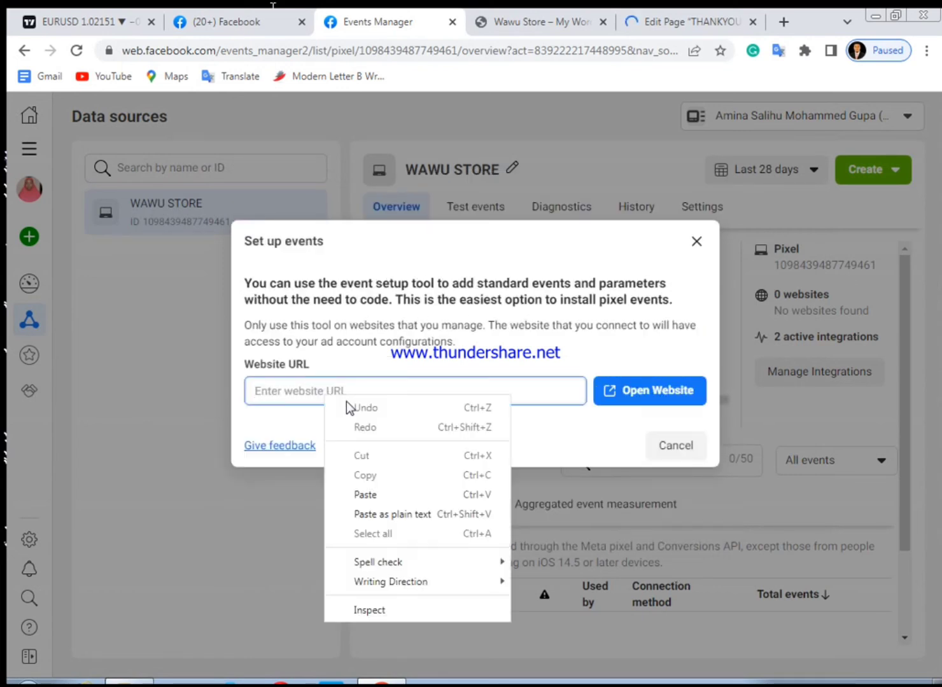
left_click(360, 494)
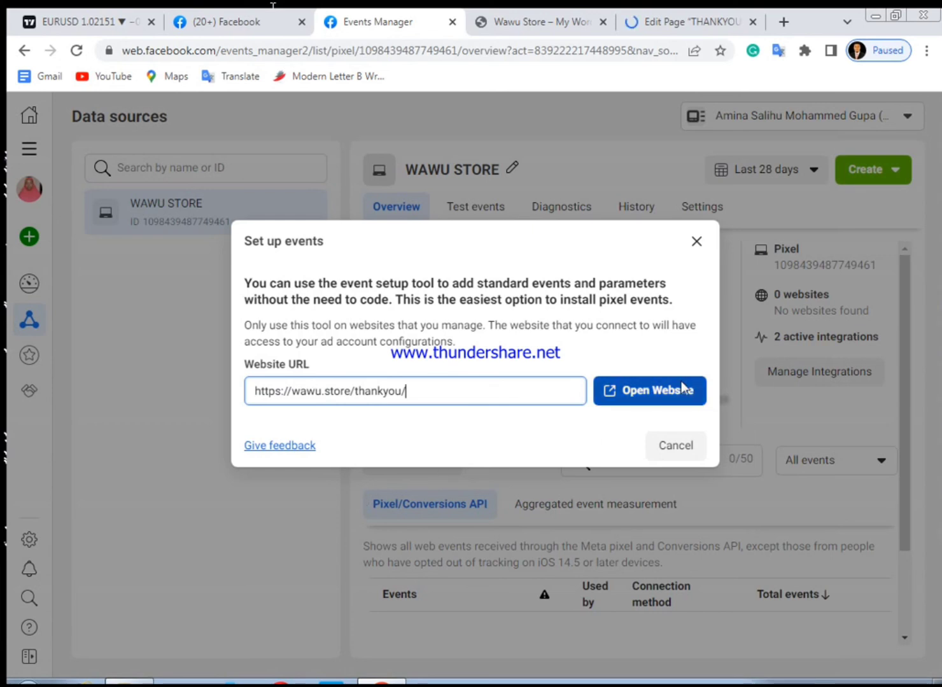
left_click(659, 391)
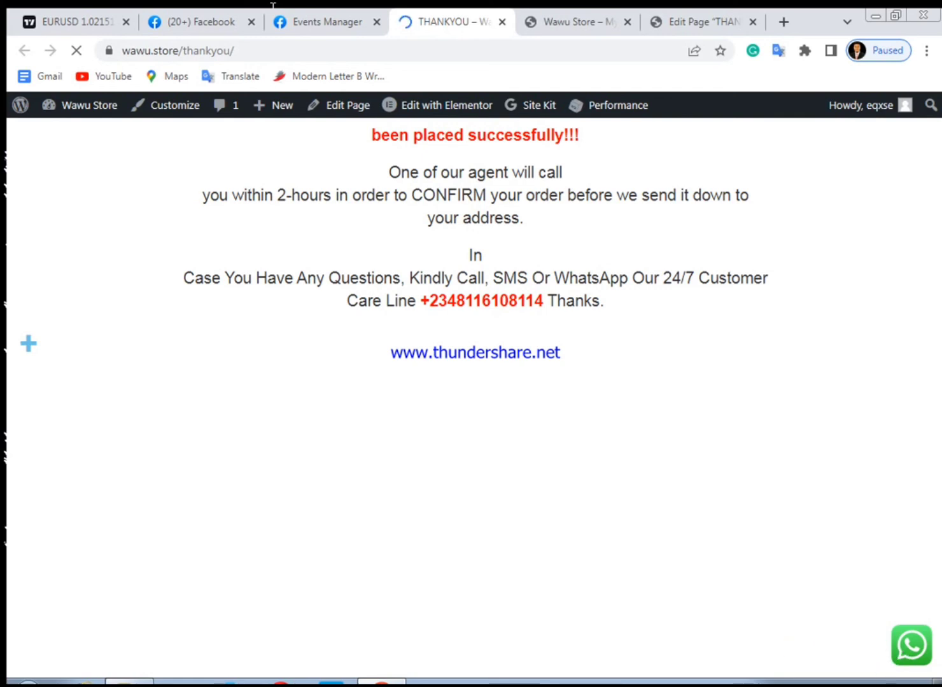
right_click(799, 685)
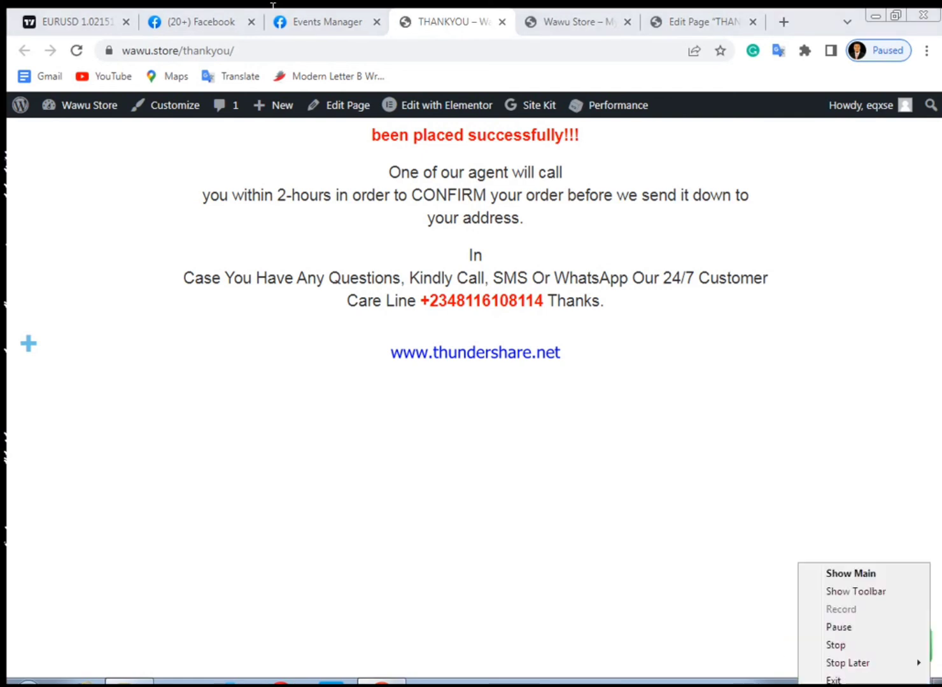
left_click(835, 626)
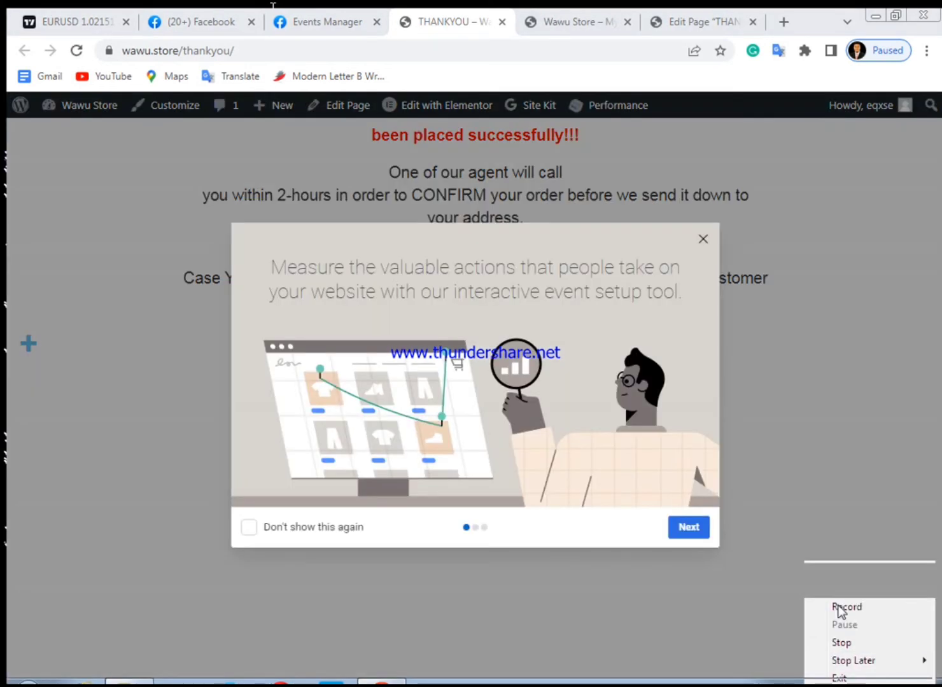
left_click(838, 605)
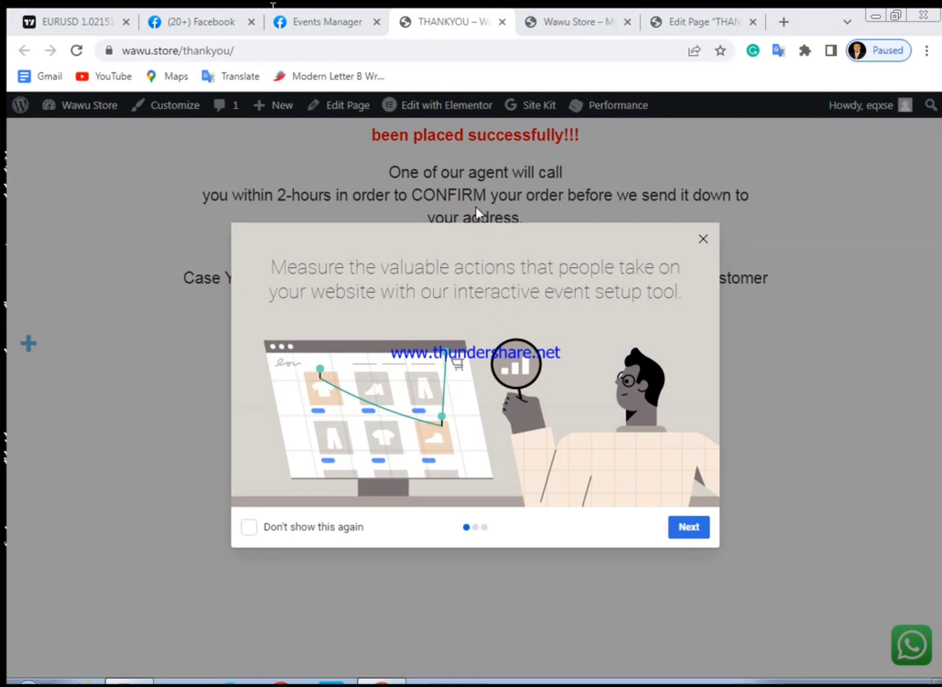
Return to the thank-you page and close the event setup tool's introduction
left_click(575, 14)
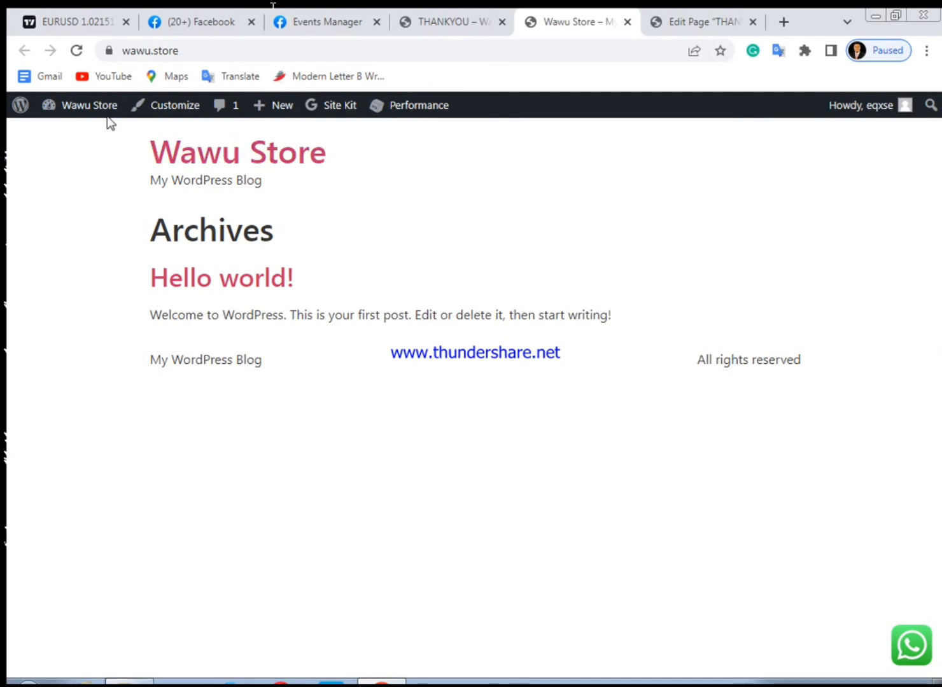
left_click(450, 15)
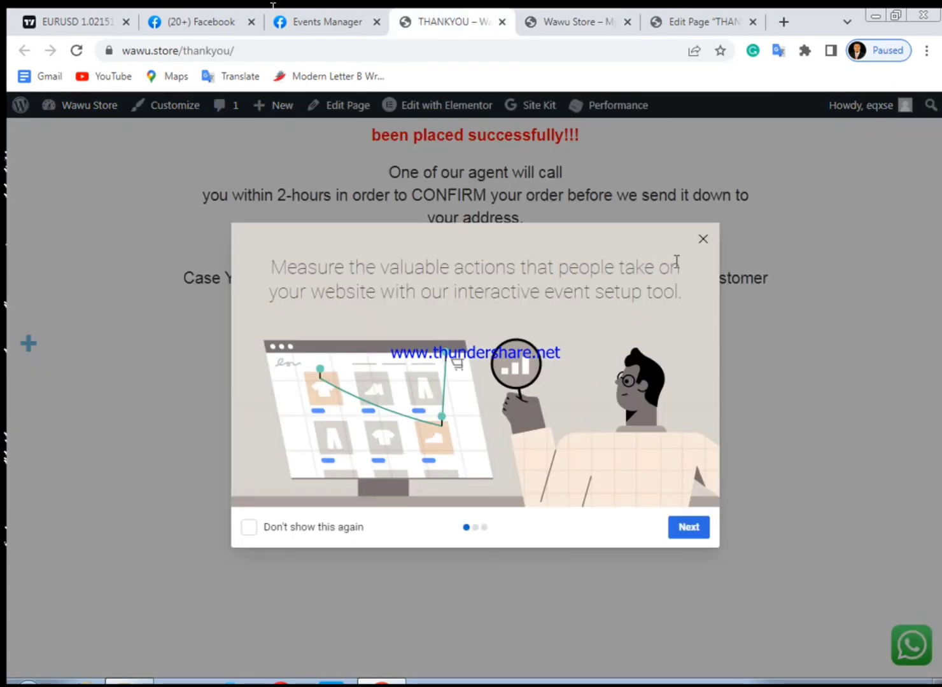
left_click(704, 239)
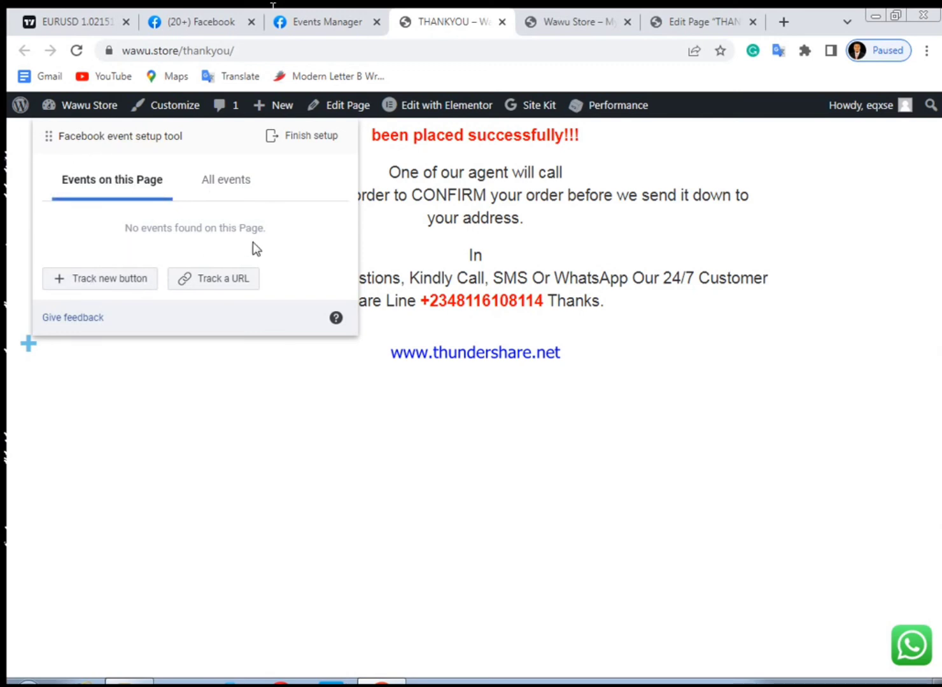
Track the thank-you page URL as a Purchase event and confirm it
mouse_move(576, 109)
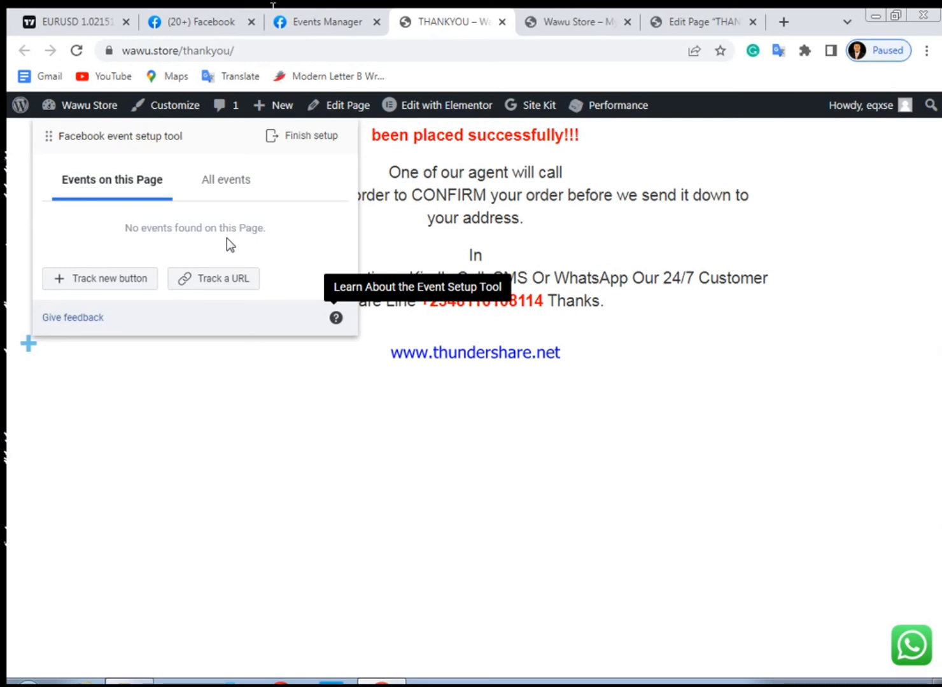
left_click(201, 280)
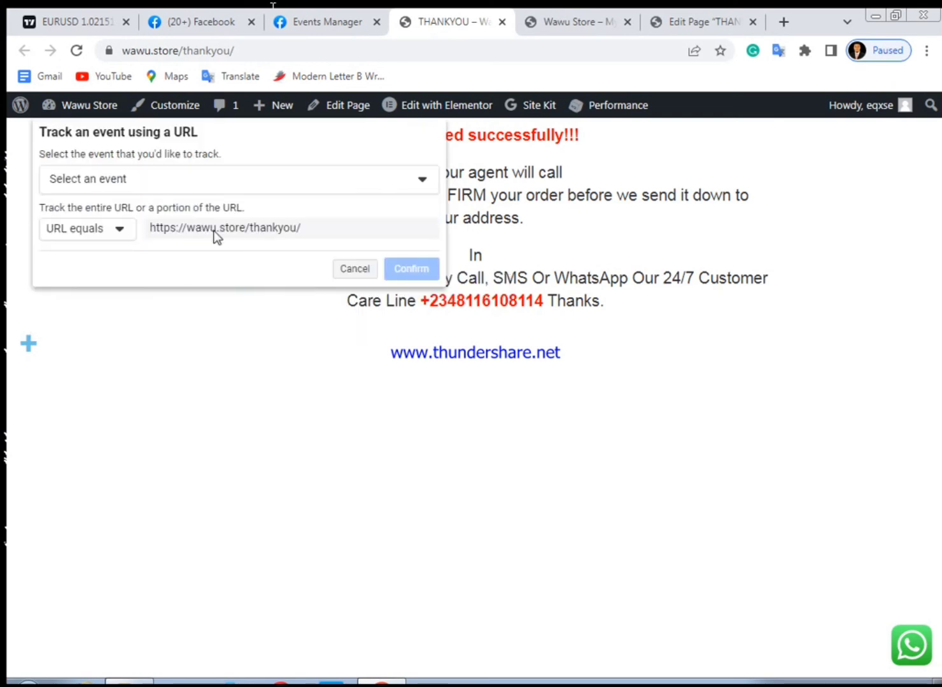
left_click(417, 181)
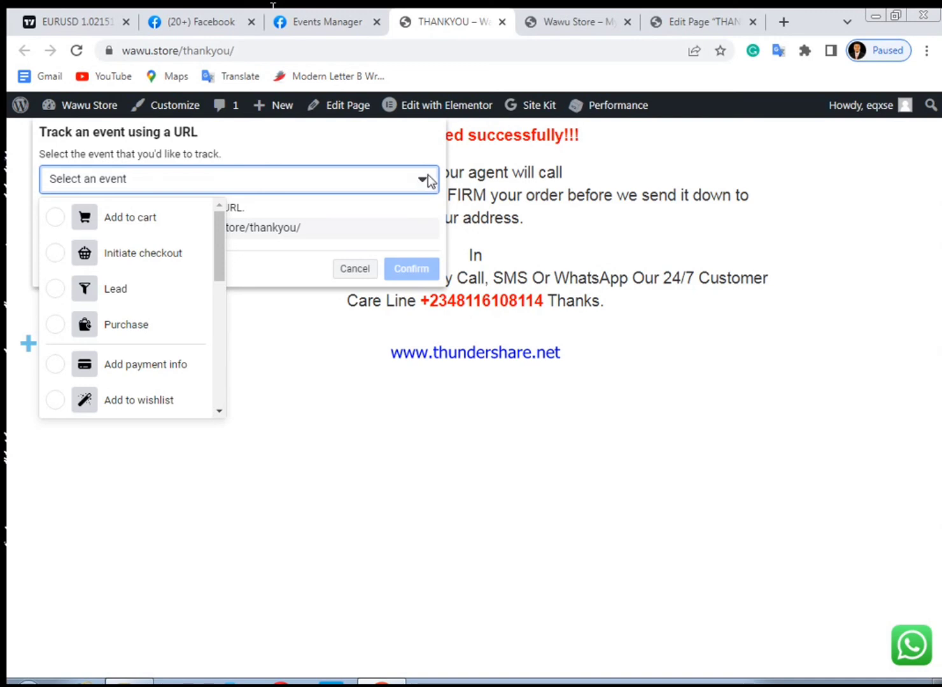
left_click(113, 327)
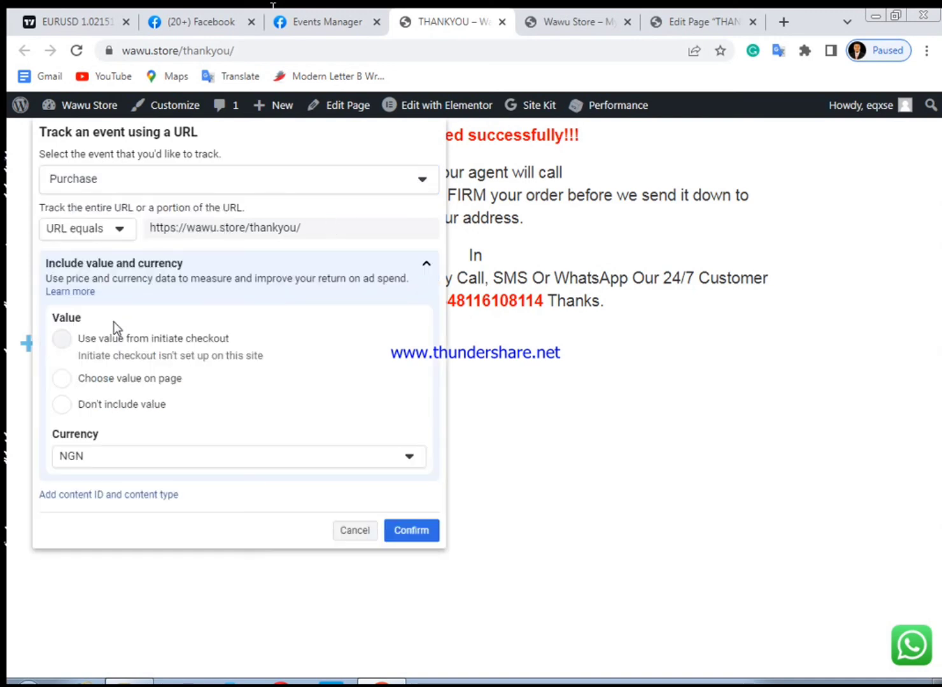
left_click(412, 534)
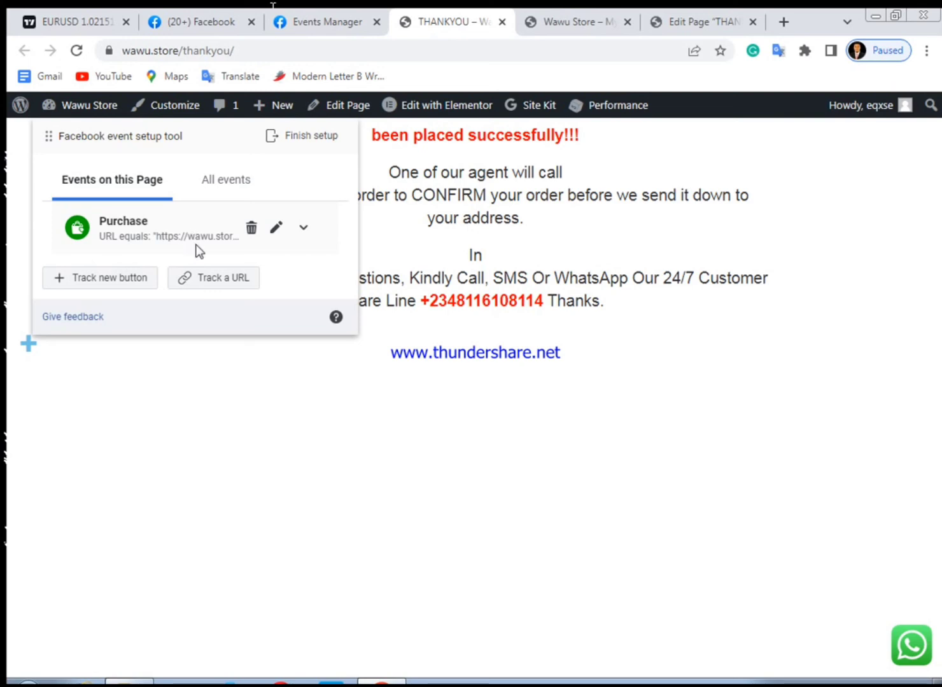
Finish the event setup, rate the tool as helpful, and skip the feedback form
left_click(305, 138)
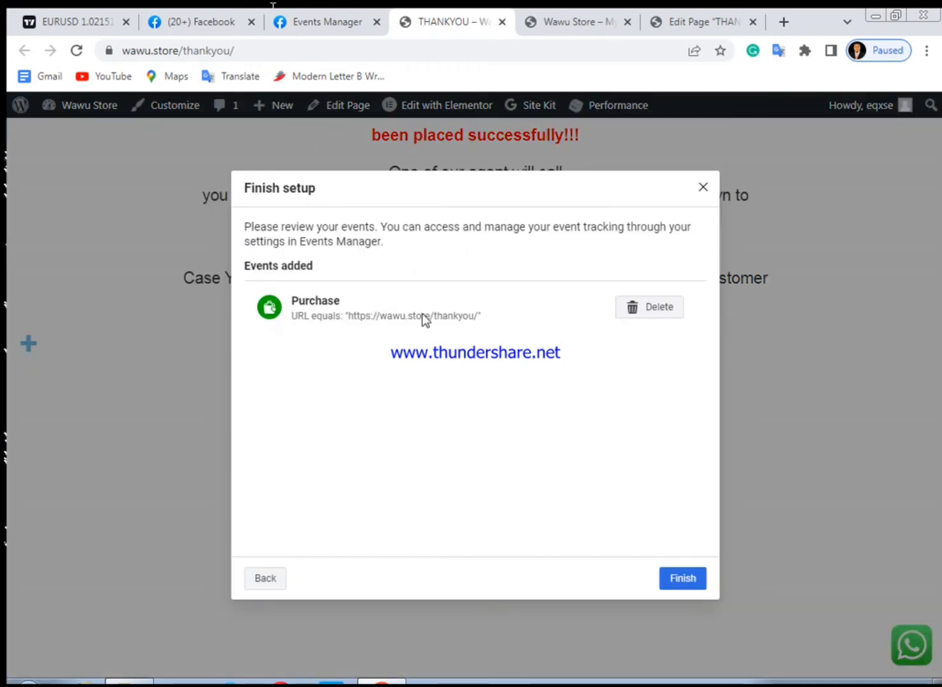
left_click(682, 579)
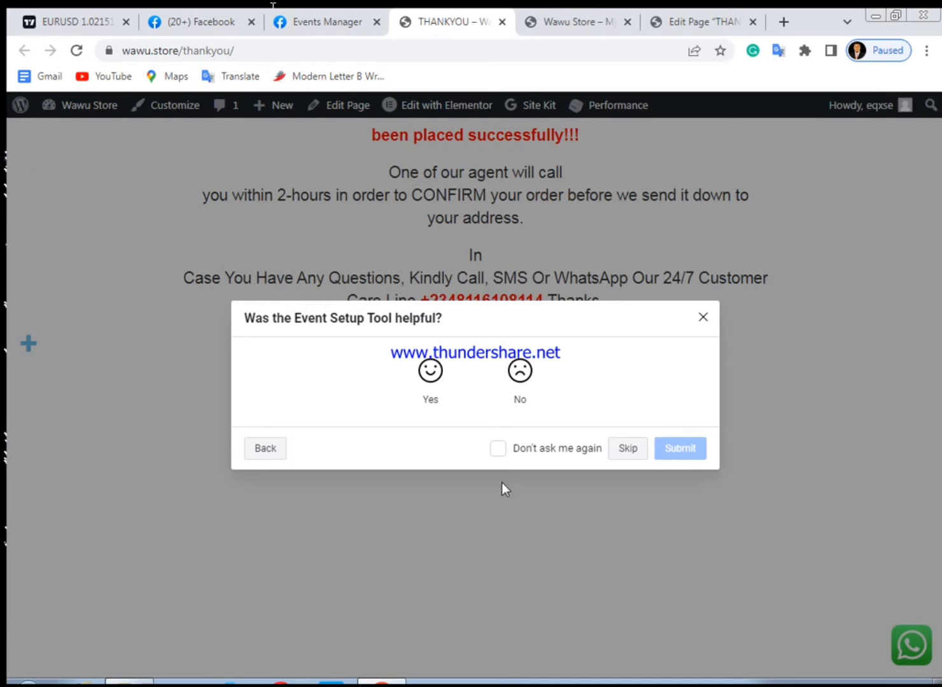
left_click(432, 392)
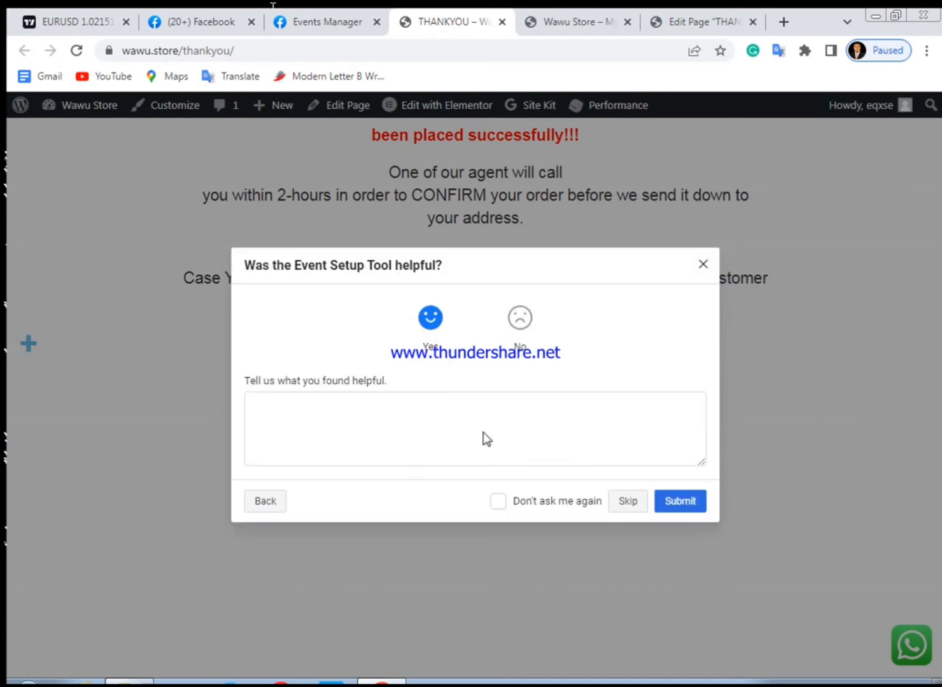
left_click(622, 503)
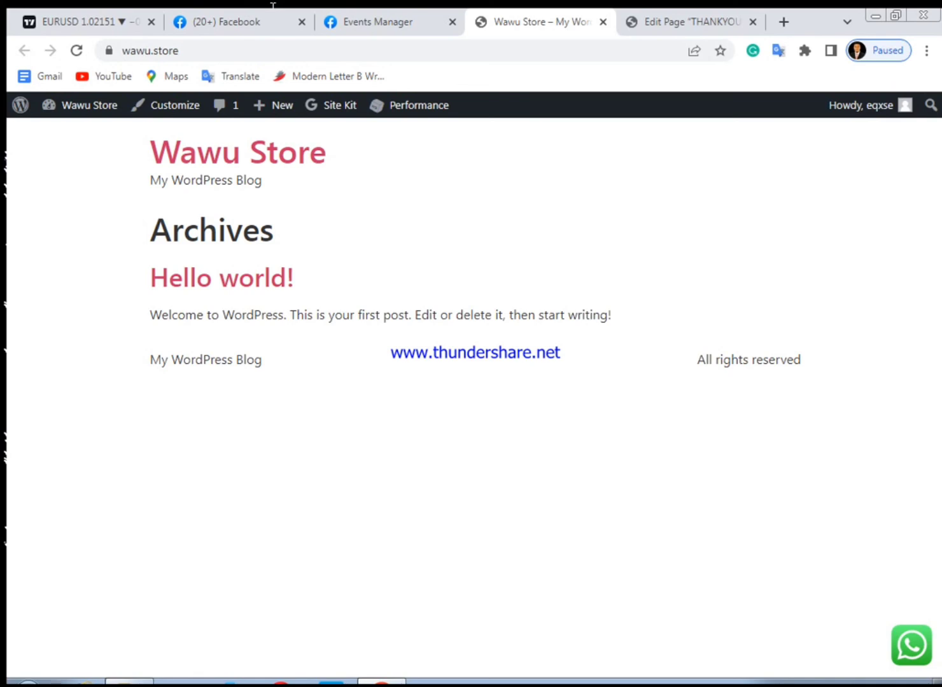
right_click(799, 685)
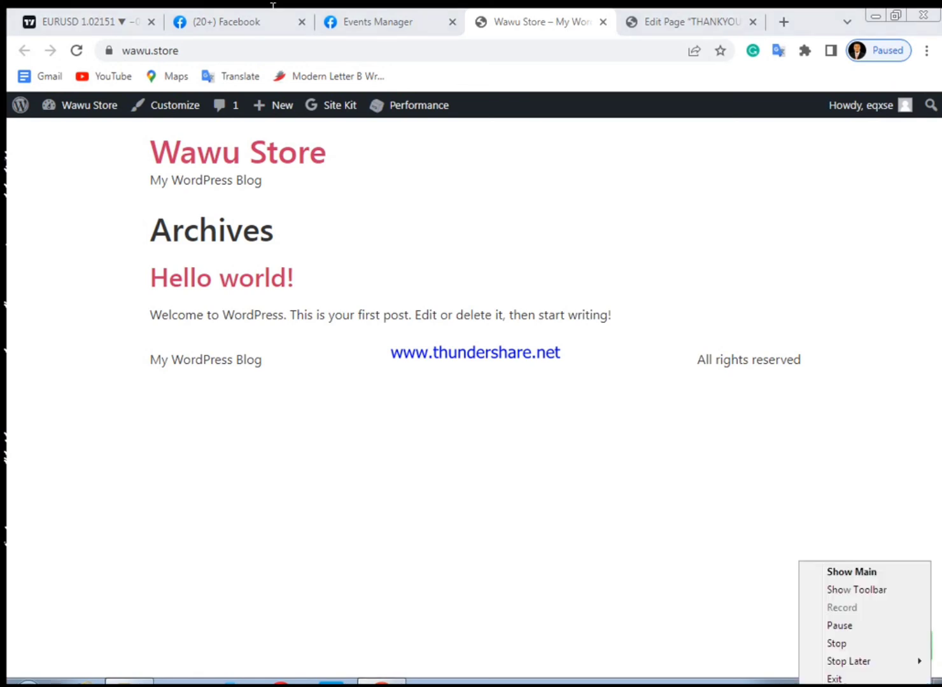